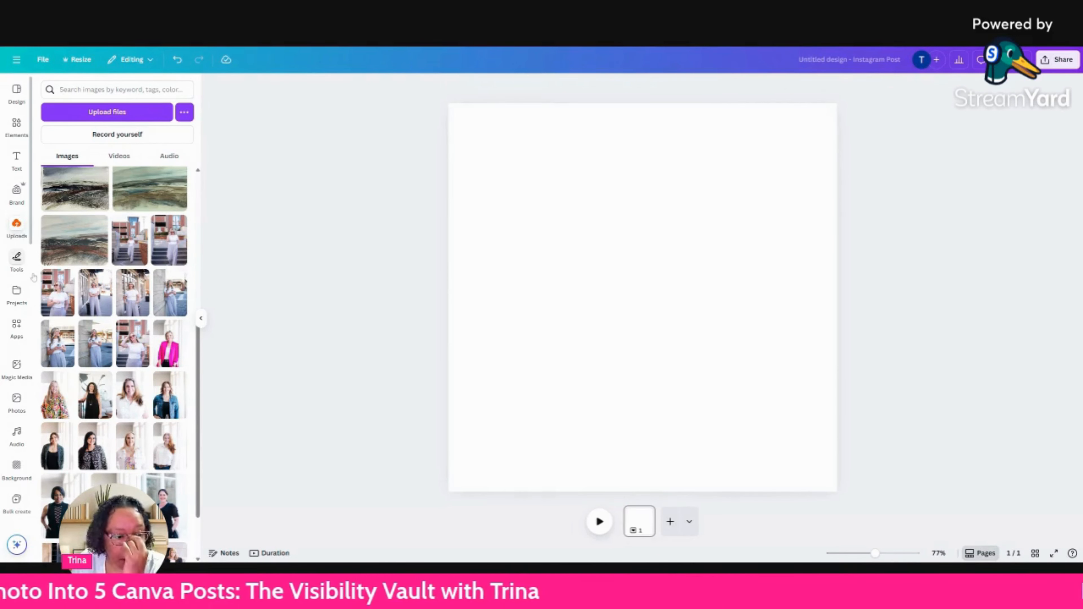
# Add the uploaded photo of the woman in the pink blazer to the blank page.
pyautogui.click(162, 330)
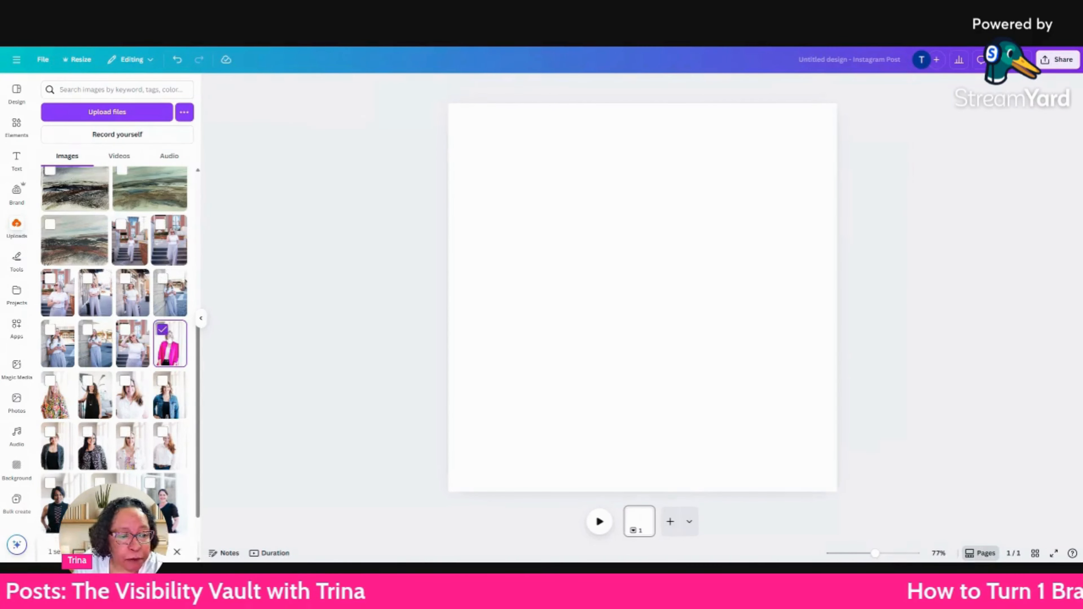
pyautogui.click(162, 329)
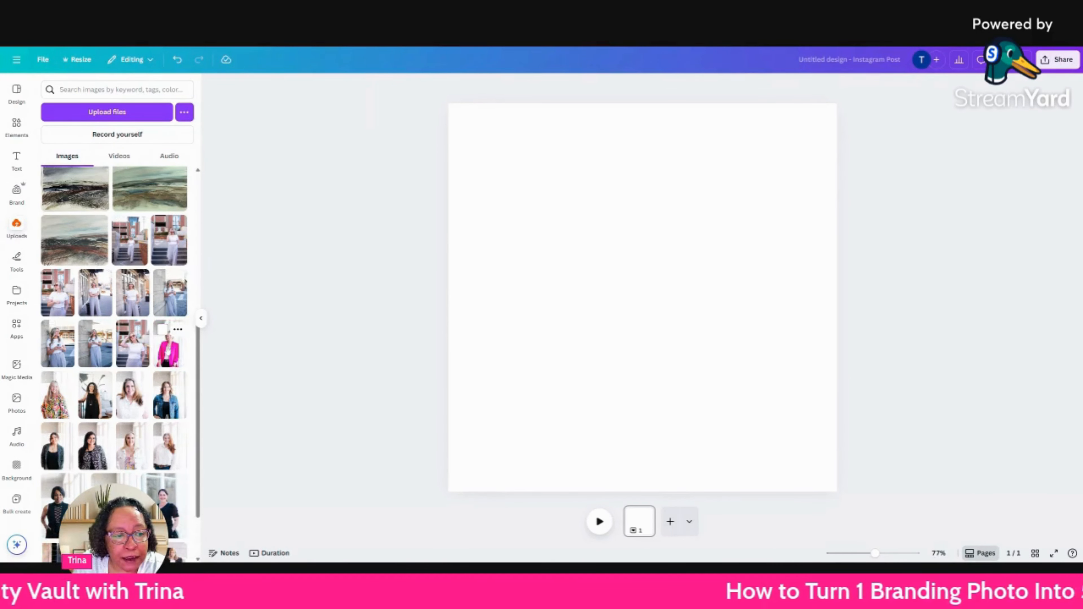
pyautogui.click(168, 348)
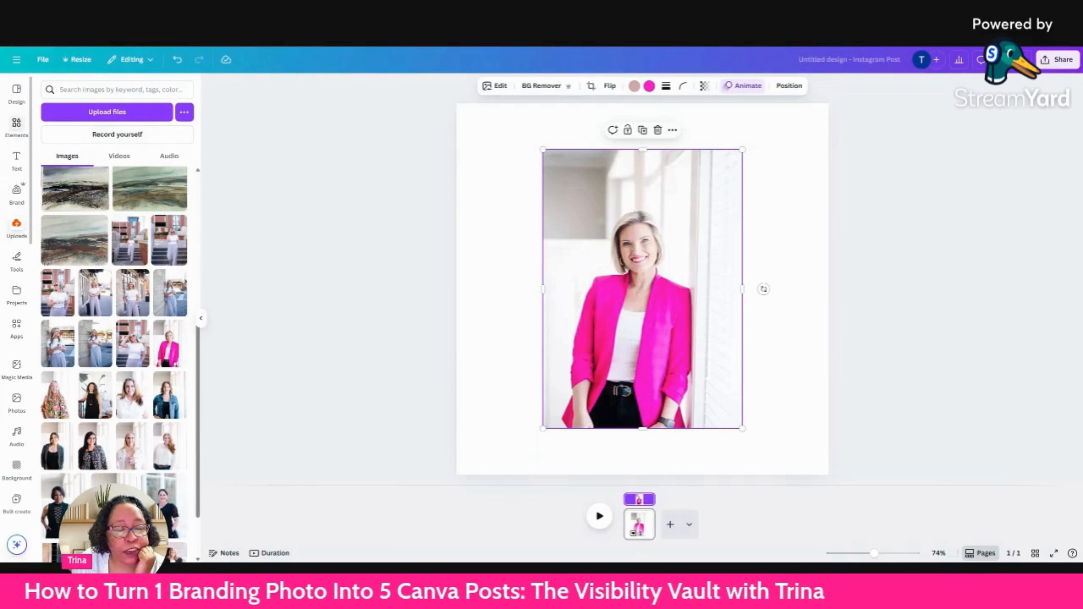
# Search the Instagram Post templates for "realtor quote".
pyautogui.click(16, 93)
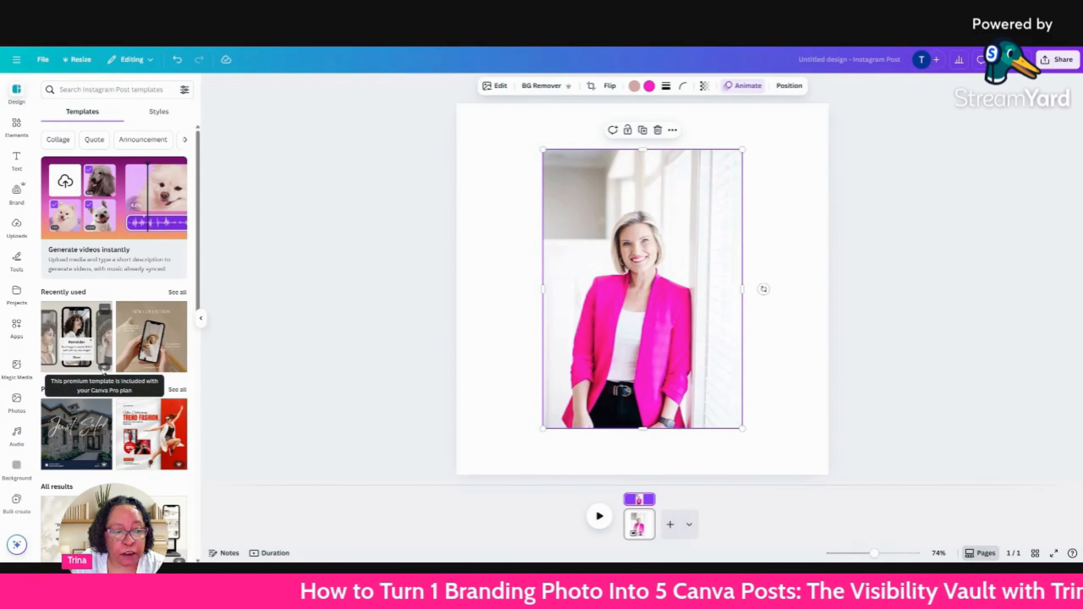
pyautogui.click(111, 89)
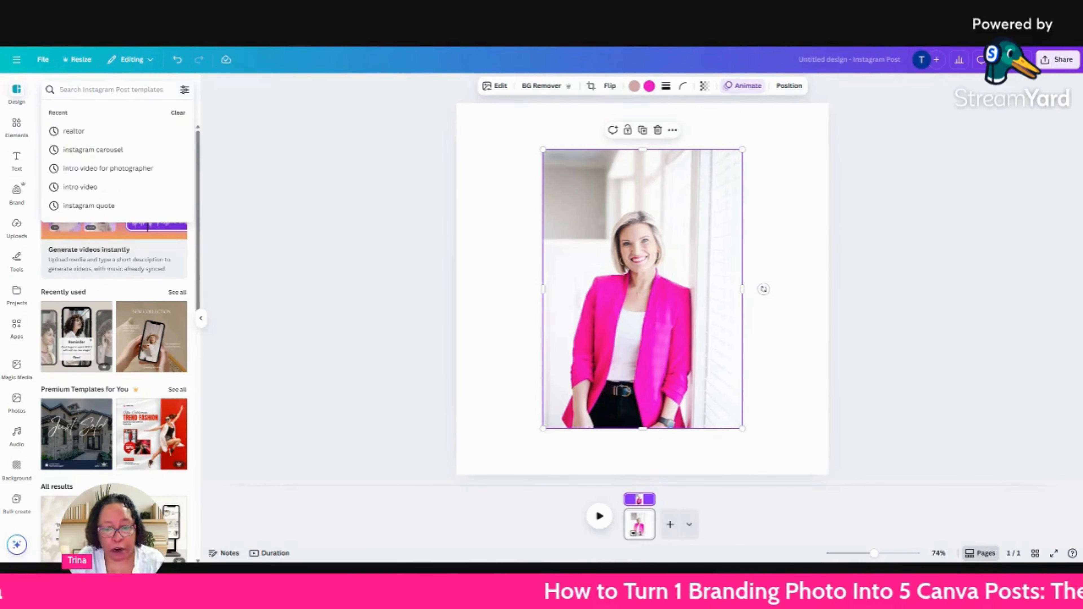
pyautogui.write('rea')
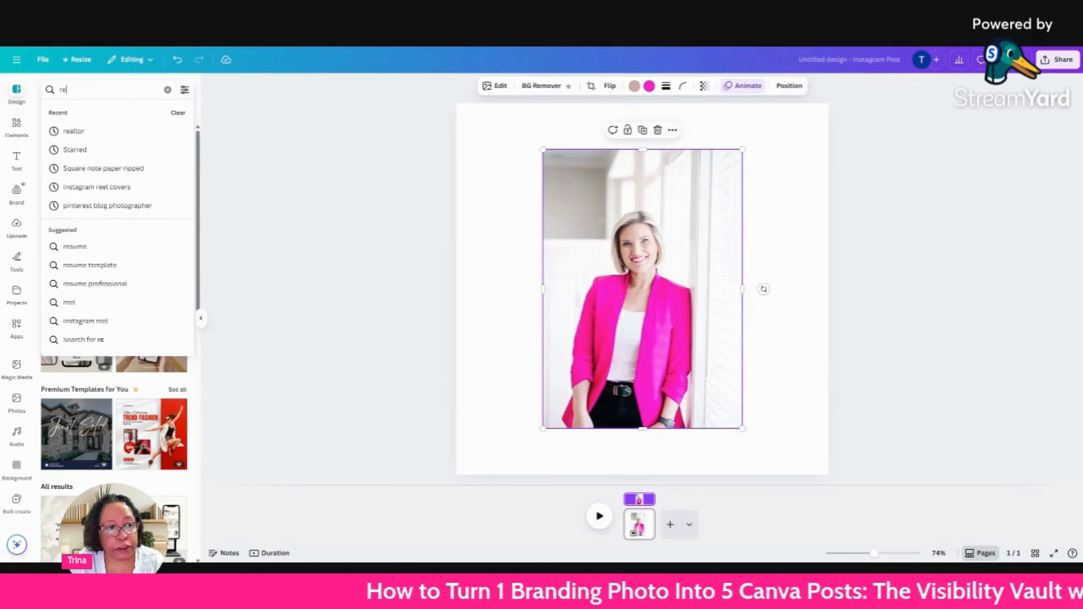
pyautogui.press('BackSpace')
pyautogui.write('a')
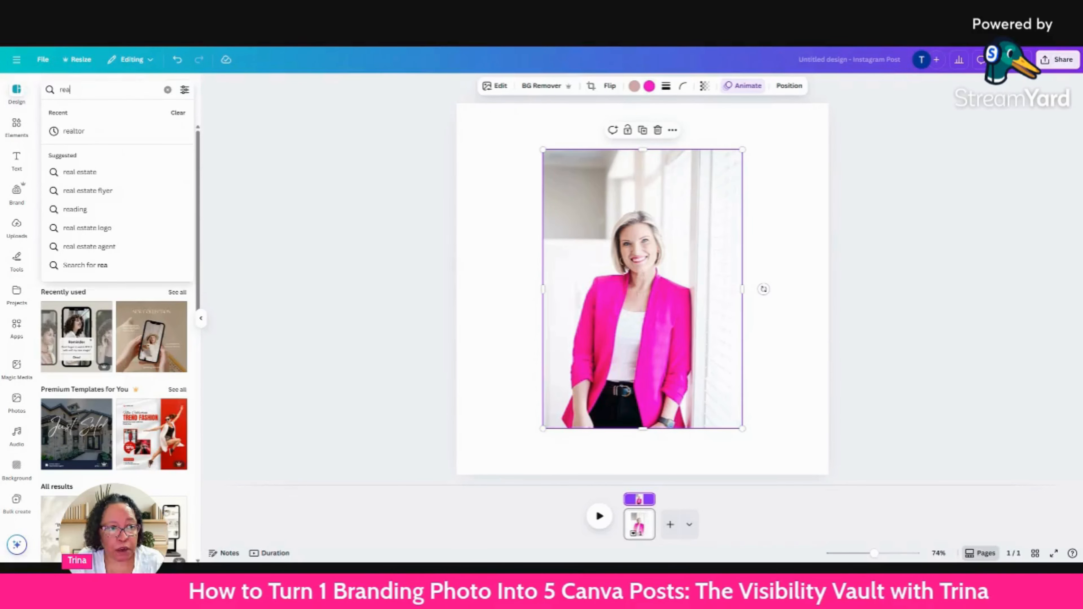
pyautogui.write('ltor')
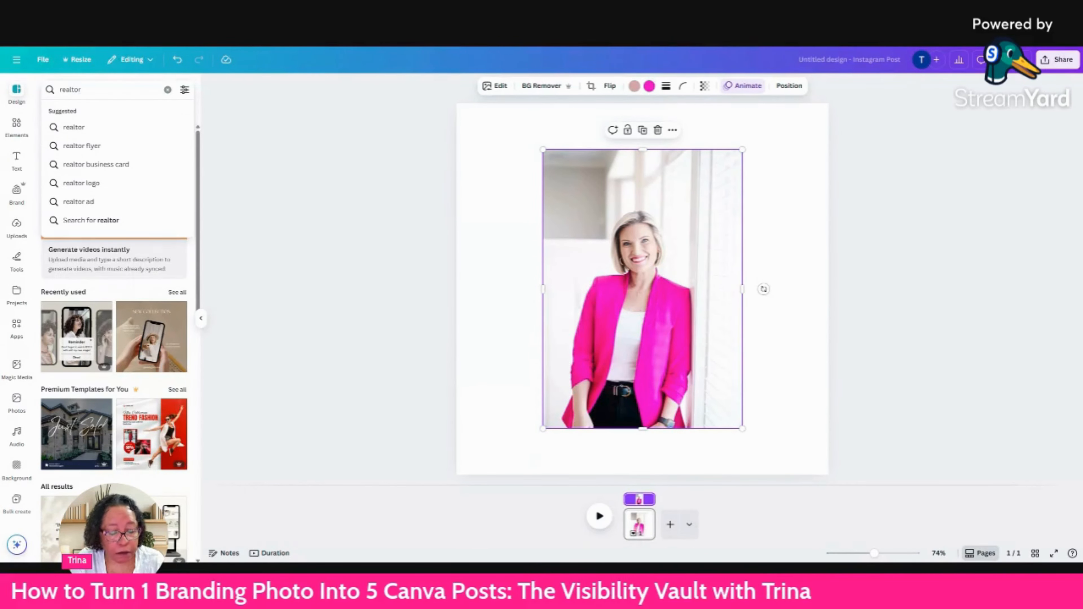
pyautogui.write(' quote')
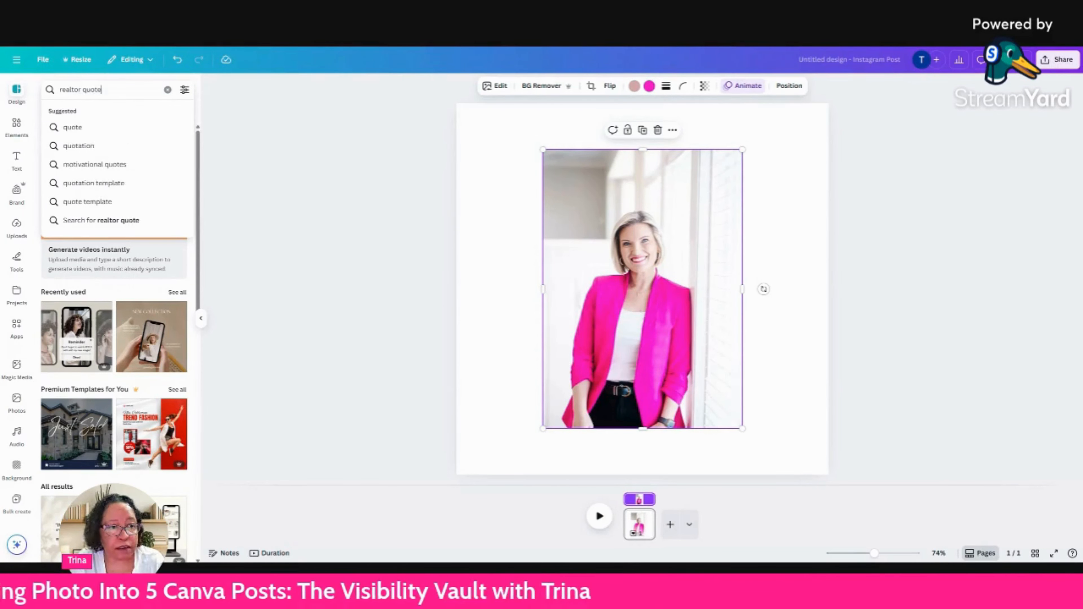
pyautogui.press('Return')
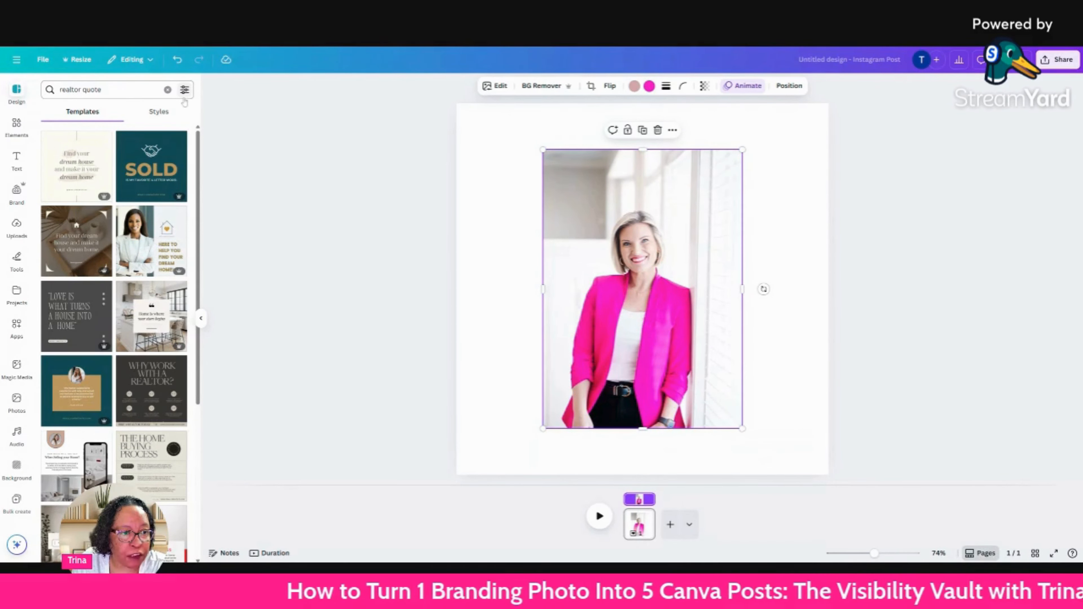
# Apply the "Gold Engaging Realtor Real Estate Marketing Instagram Post" template to the page.
pyautogui.click(185, 90)
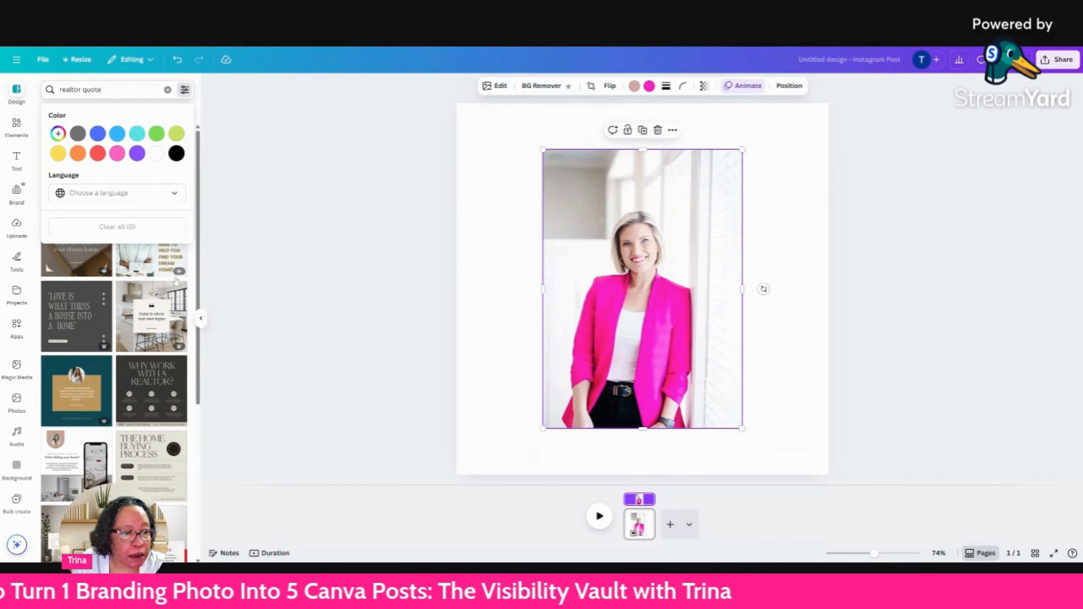
pyautogui.click(192, 295)
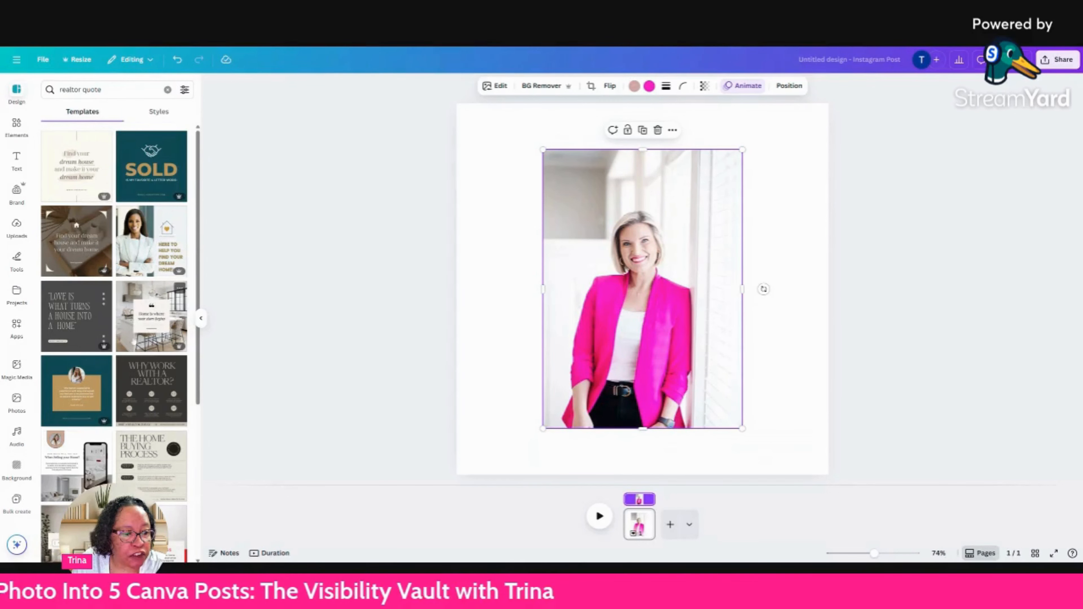
pyautogui.click(180, 215)
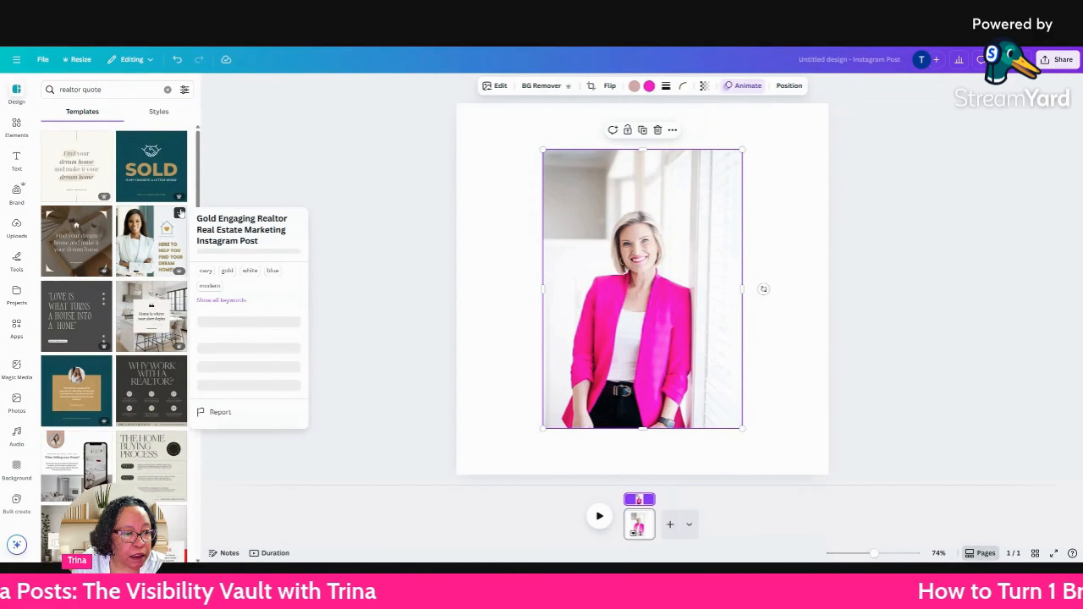
pyautogui.click(146, 244)
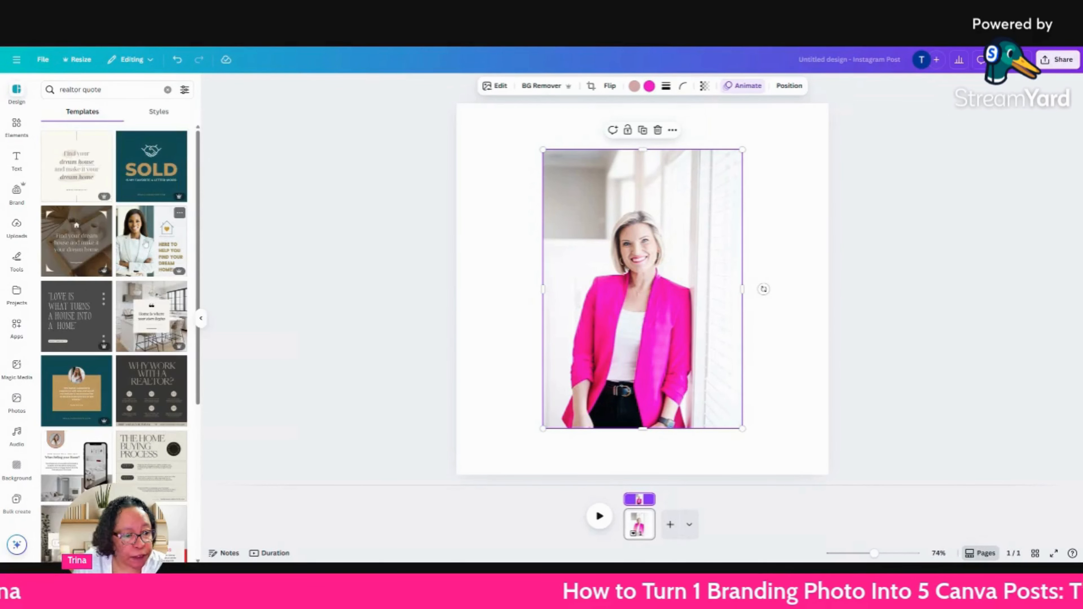
pyautogui.scroll(-5, 145, 244)
pyautogui.scroll(5, 146, 243)
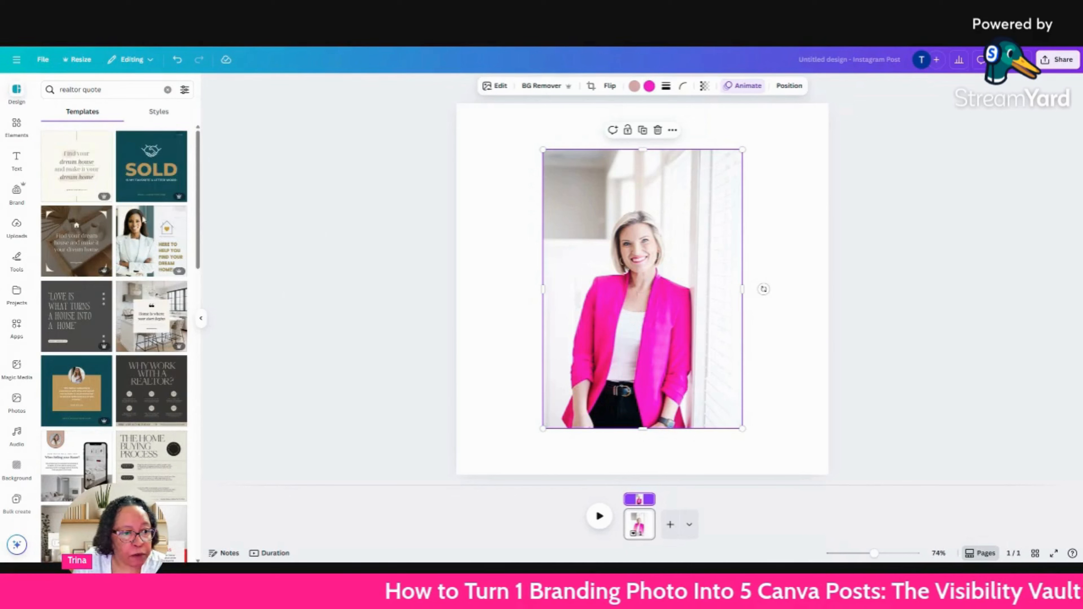
pyautogui.click(148, 251)
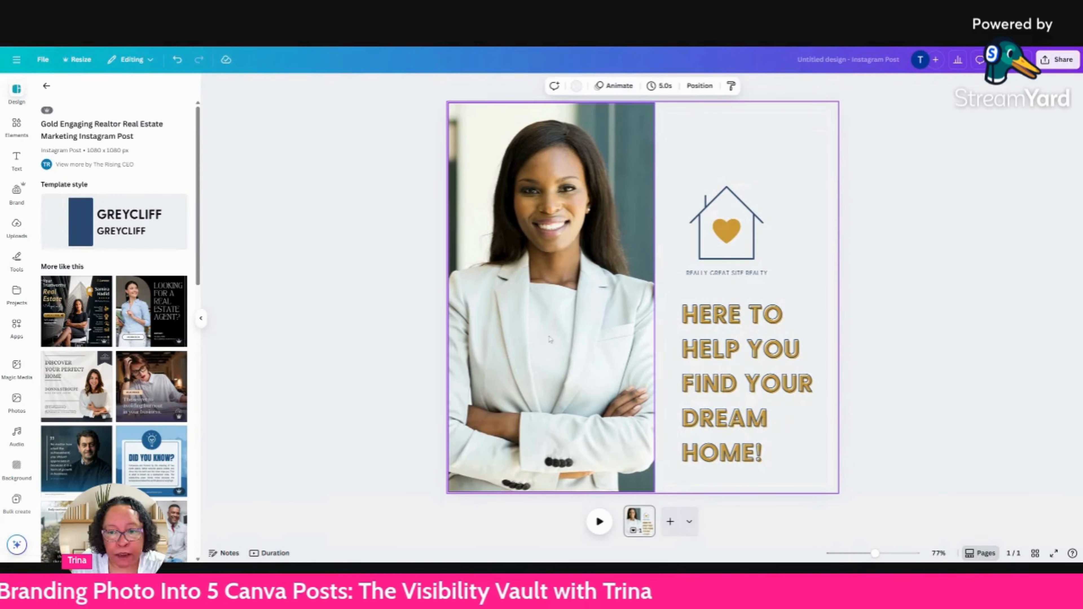
# Replace the template's portrait with the uploaded photo of the woman in the pink blazer.
pyautogui.click(17, 231)
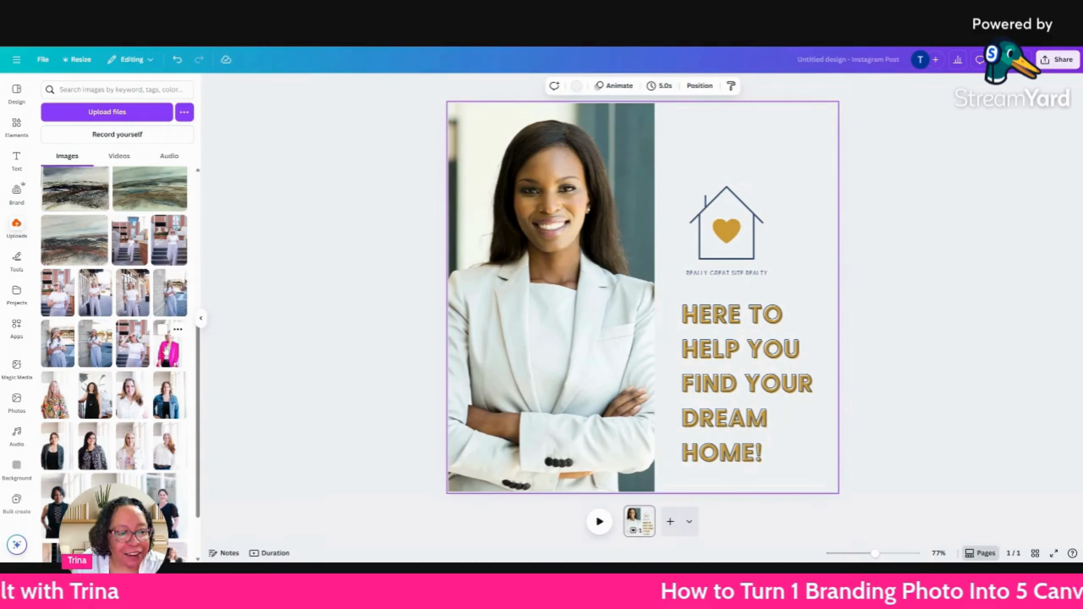
pyautogui.moveTo(170, 343); pyautogui.dragTo(453, 337)
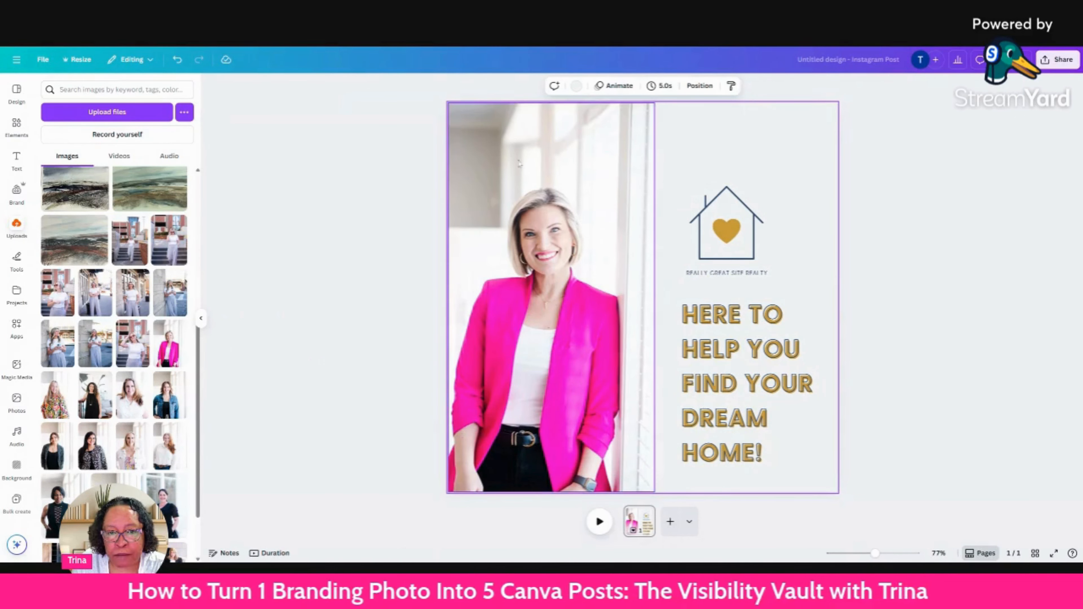
pyautogui.click(559, 139)
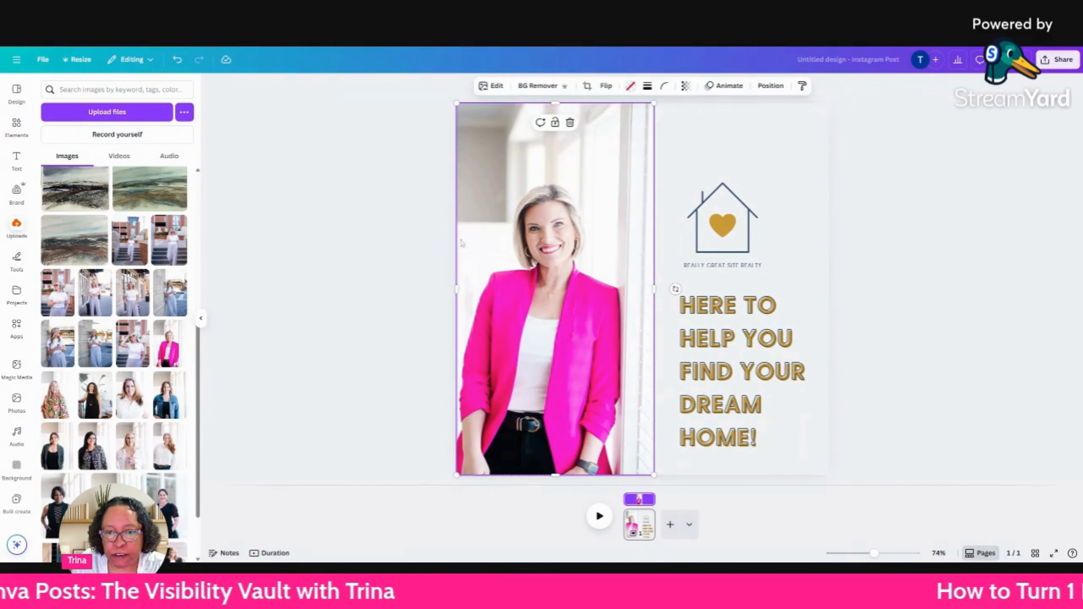
pyautogui.click(301, 209)
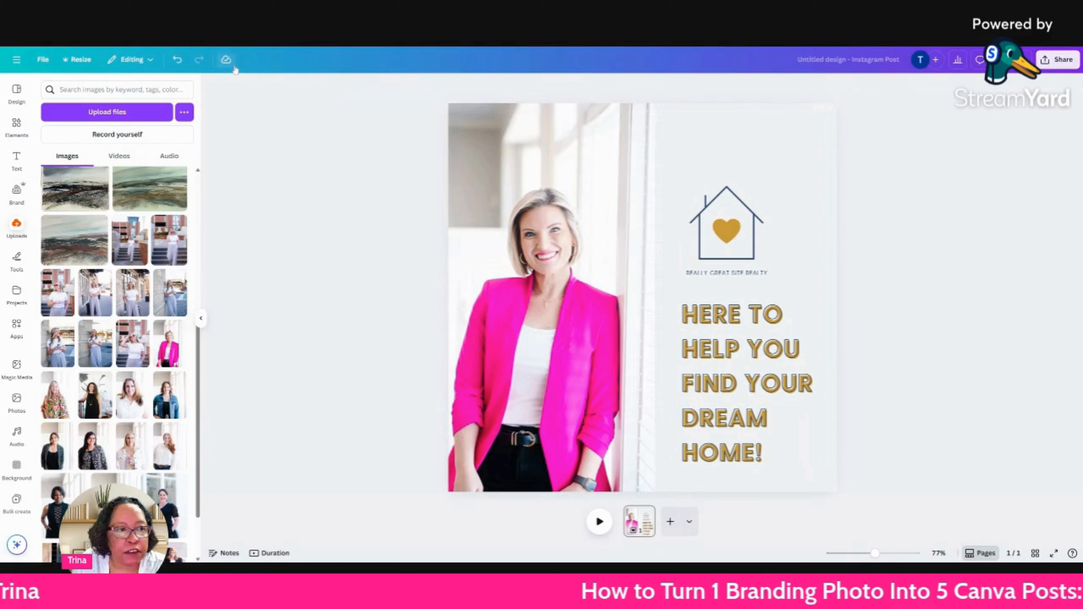
# Undo the changes back to the blank page and redo them up to the template with its original portrait.
pyautogui.click(177, 60)
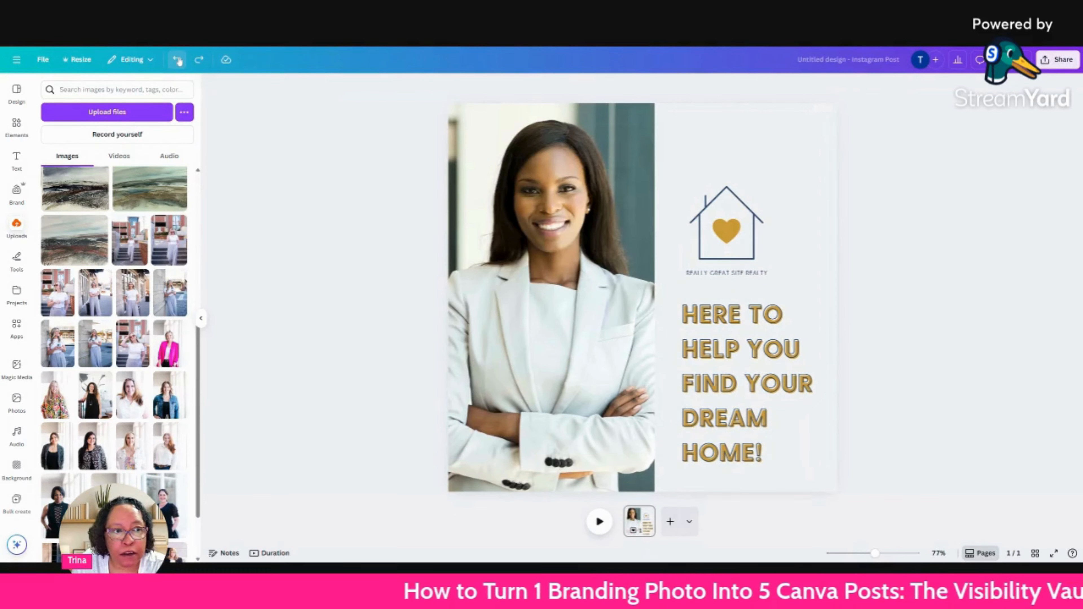
pyautogui.click(177, 60)
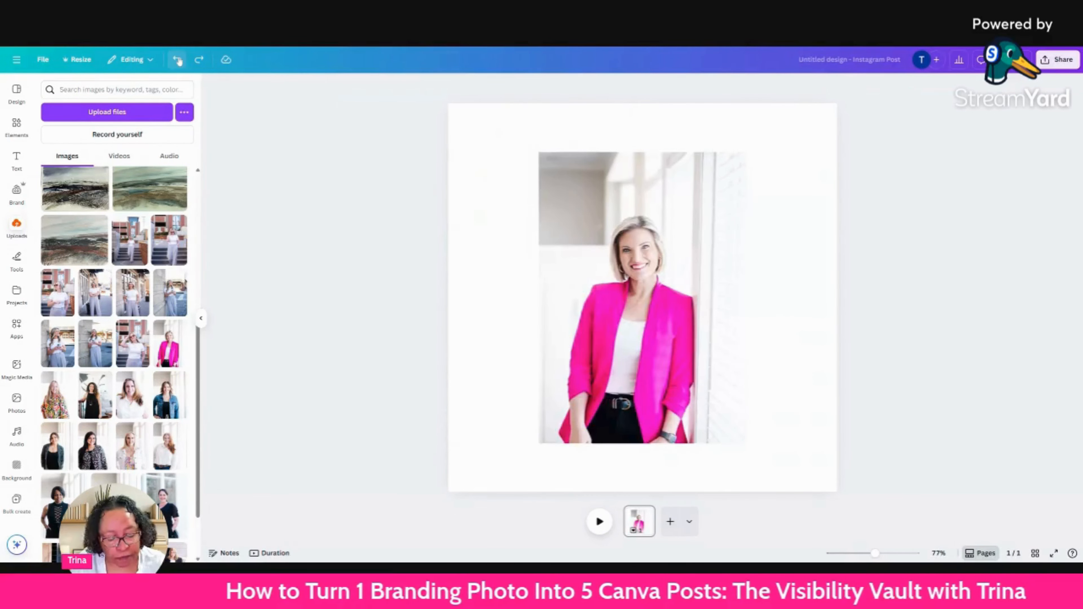
pyautogui.click(177, 60)
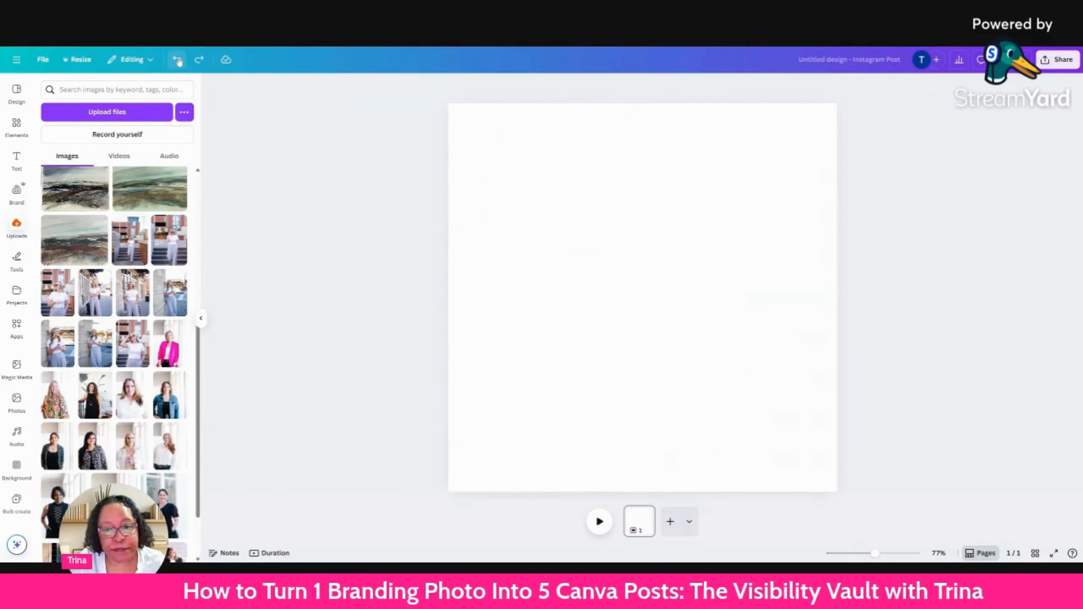
pyautogui.click(200, 60)
pyautogui.click(200, 61)
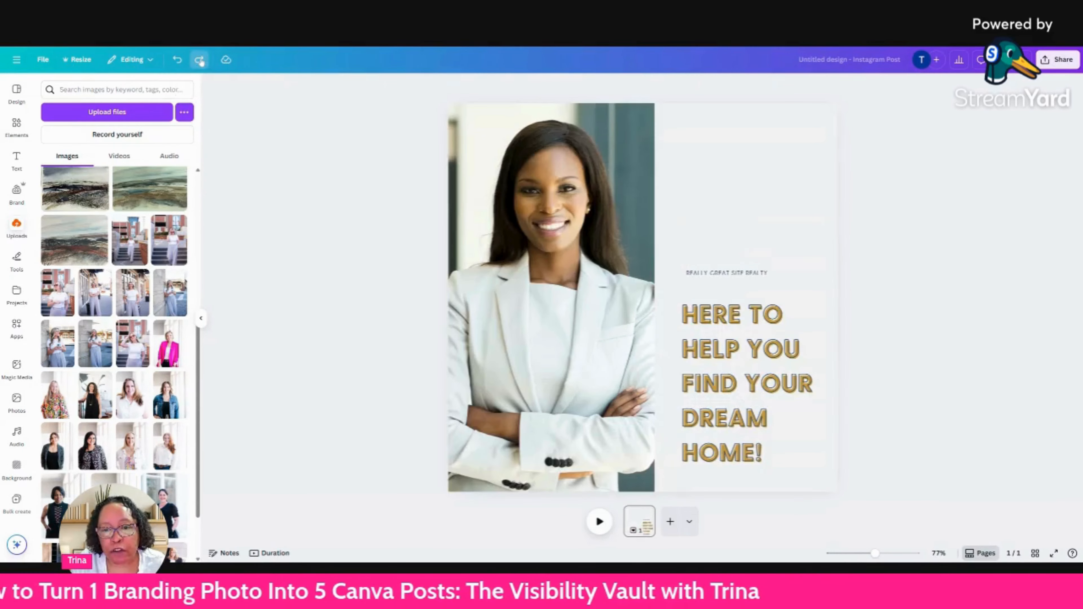
# Delete the template's portrait but keep its grid, and fill the grid with the uploaded pink-blazer photo.
pyautogui.click(512, 124)
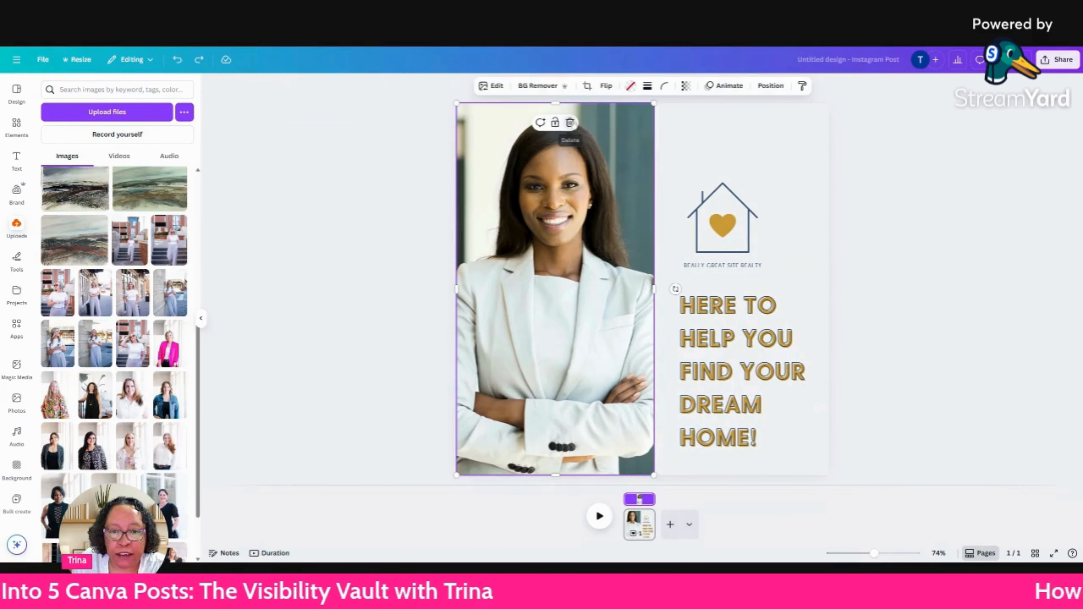
pyautogui.click(571, 123)
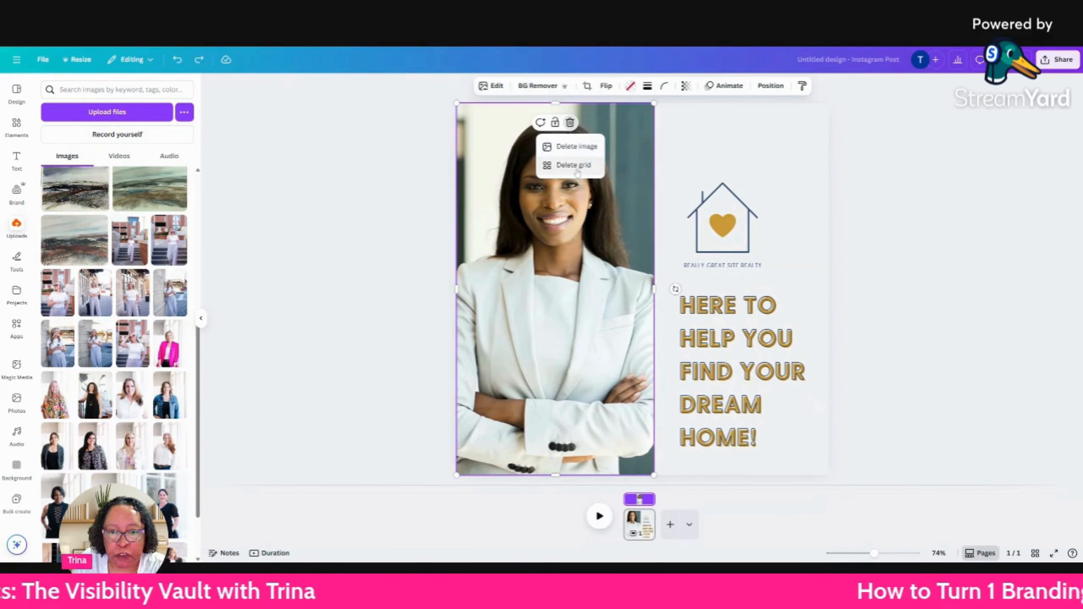
pyautogui.click(580, 147)
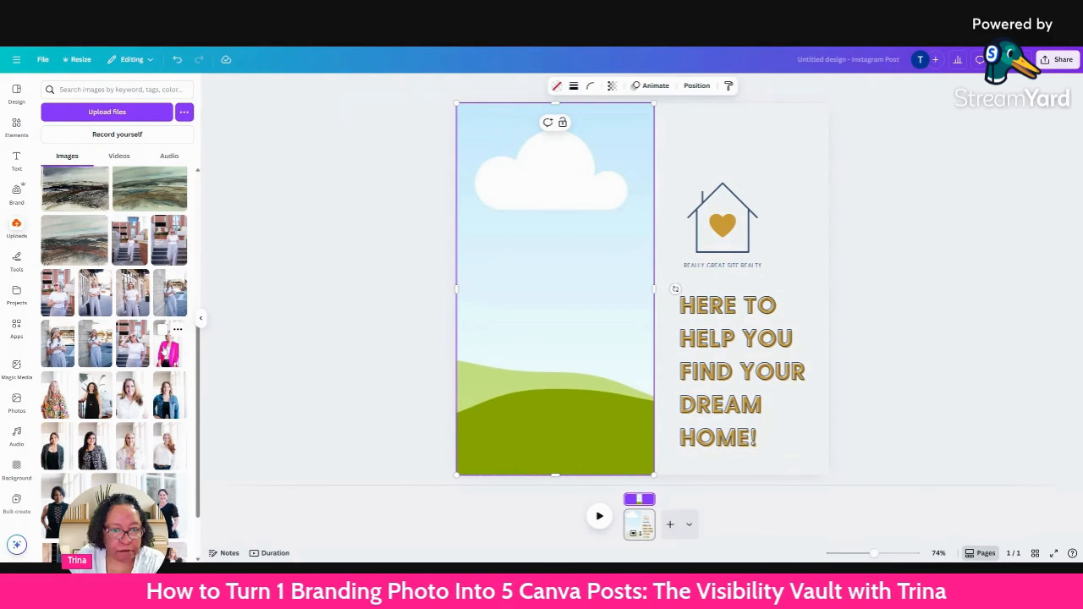
pyautogui.moveTo(166, 350); pyautogui.dragTo(472, 291)
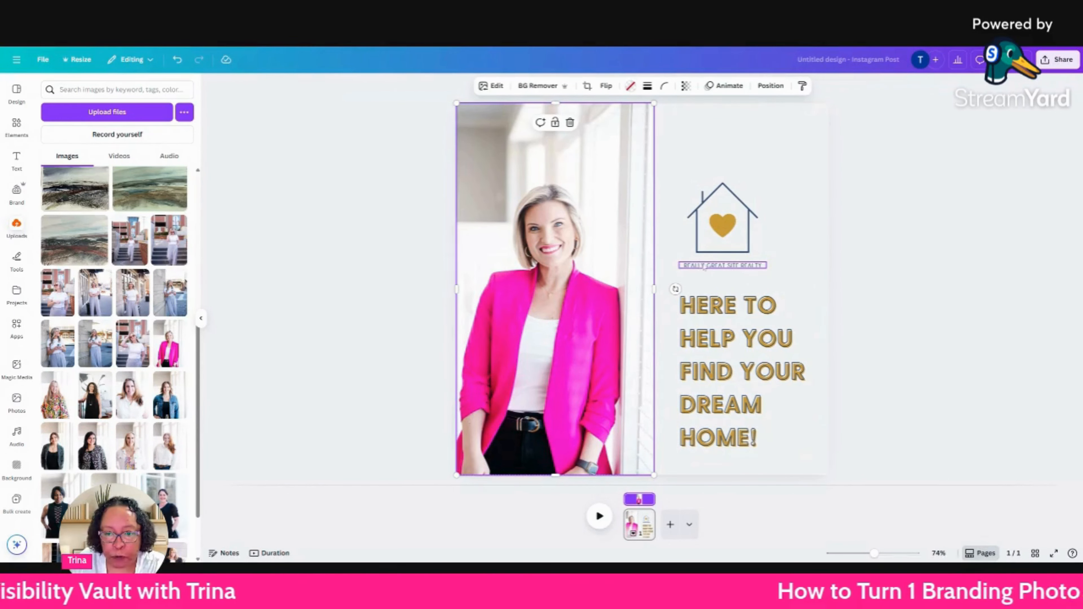
pyautogui.click(940, 136)
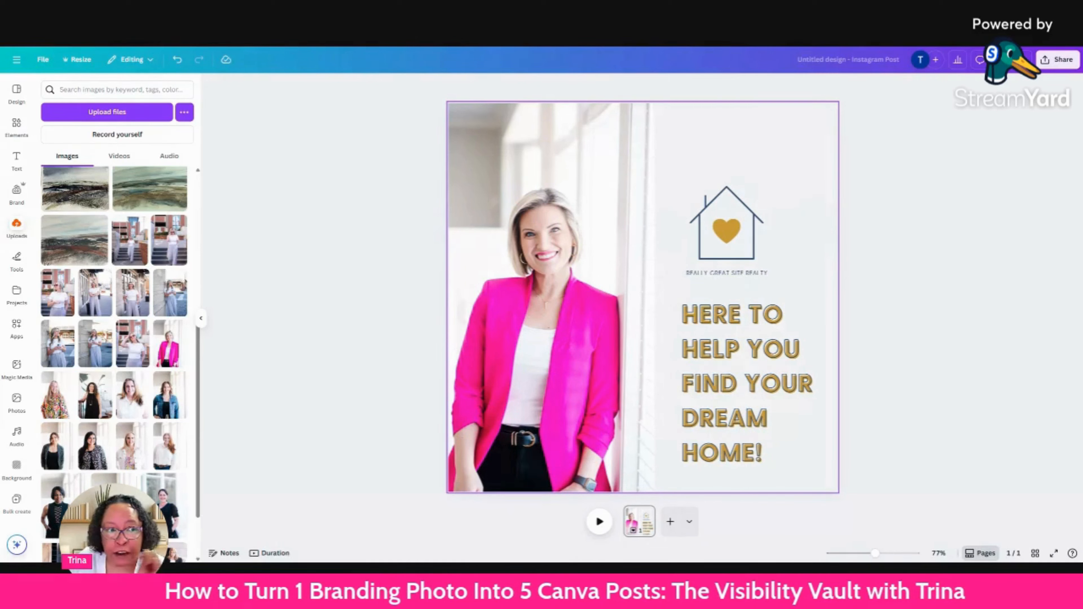
# Try to resize this design to Instagram Post (4:5), 1080 × 1350 px.
pyautogui.click(734, 123)
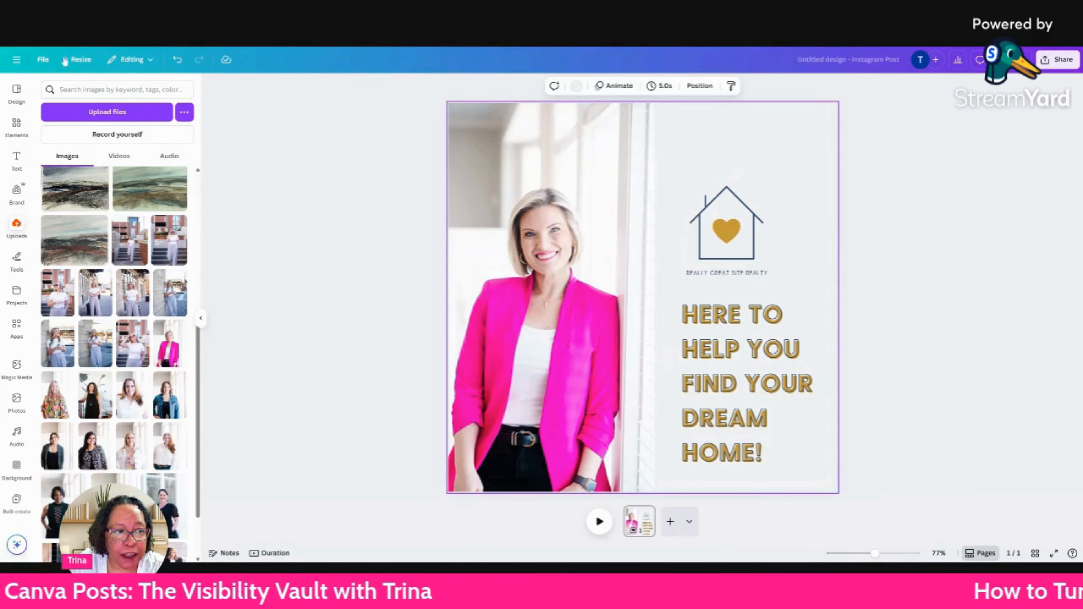
pyautogui.click(80, 62)
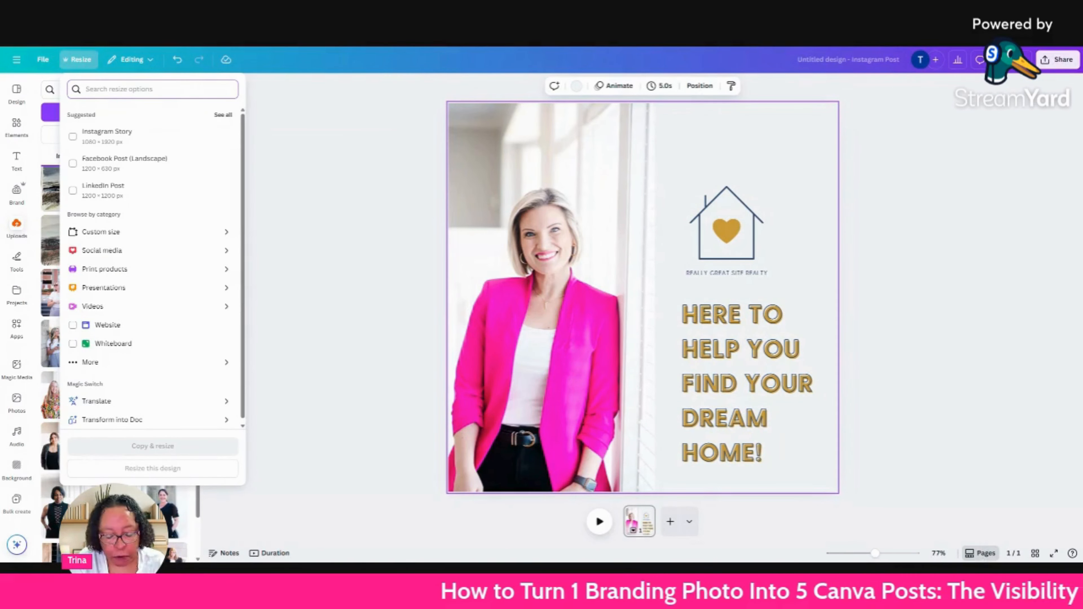
pyautogui.write('insta')
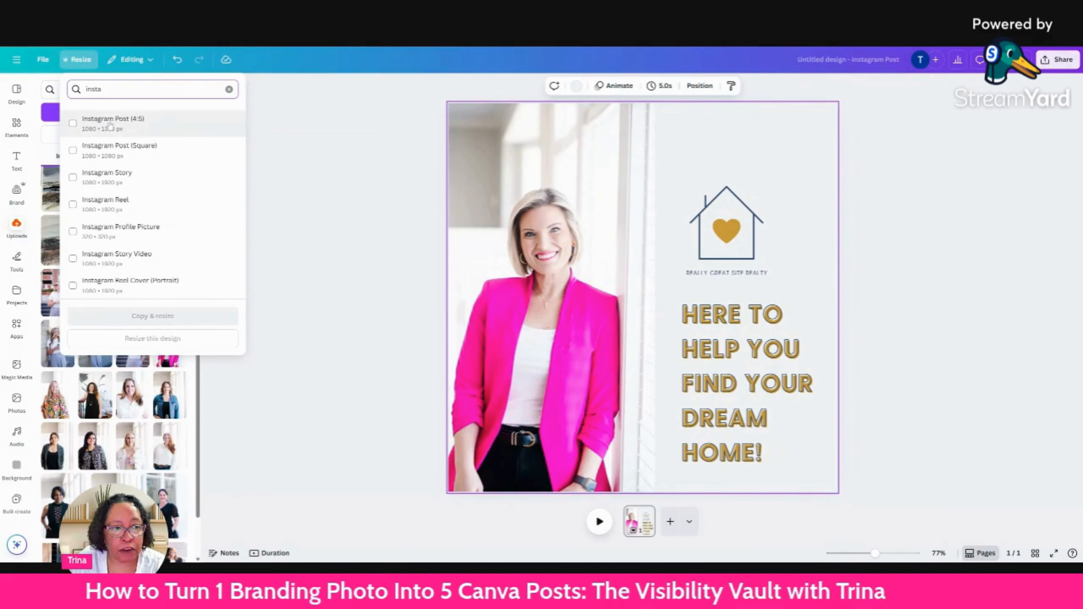
pyautogui.click(144, 125)
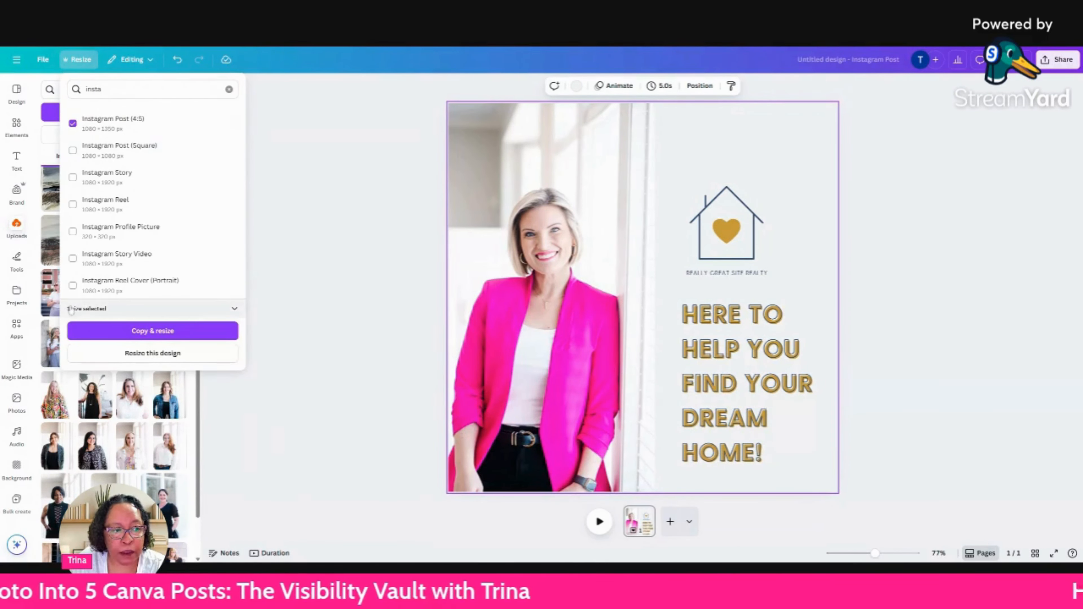
pyautogui.click(150, 354)
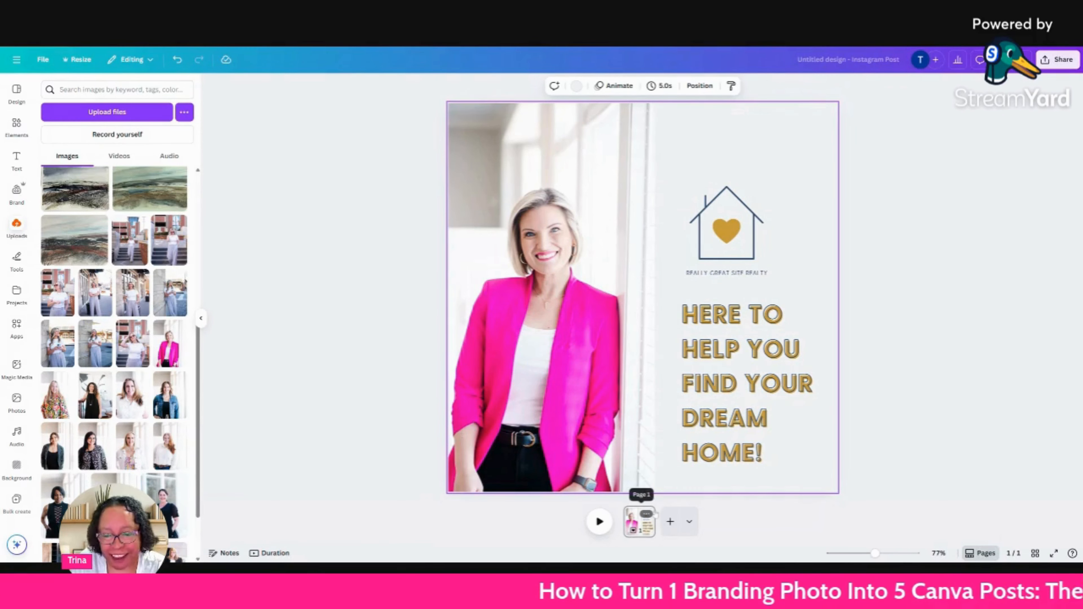
# Duplicate the page and resize only the copy, page 2, to Instagram Post (4:5), 1080 × 1350 px, within this design.
pyautogui.click(646, 514)
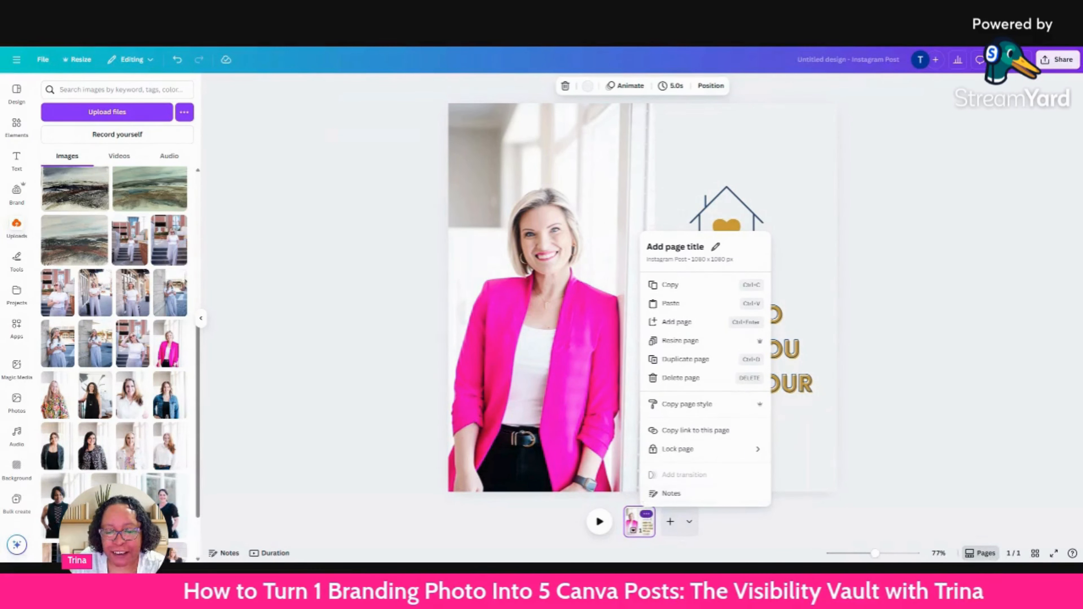
pyautogui.click(695, 360)
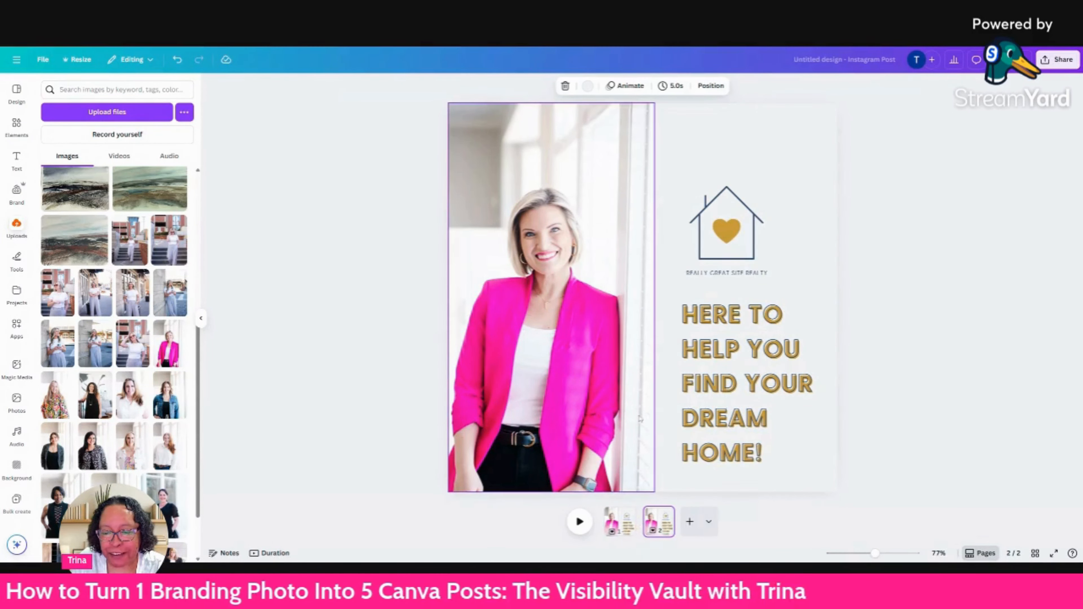
pyautogui.click(77, 60)
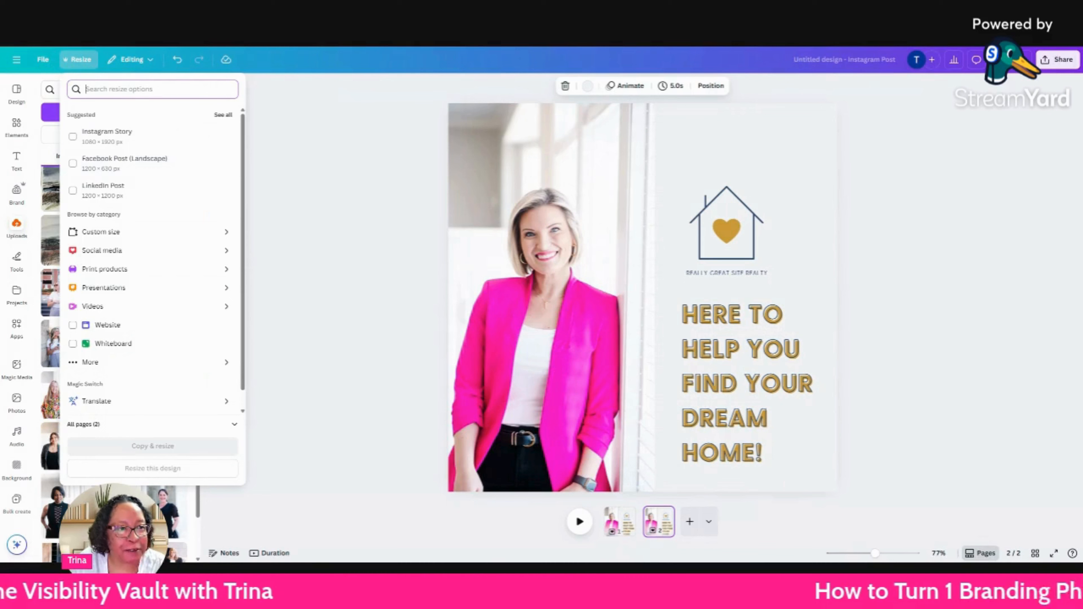
pyautogui.write('inst')
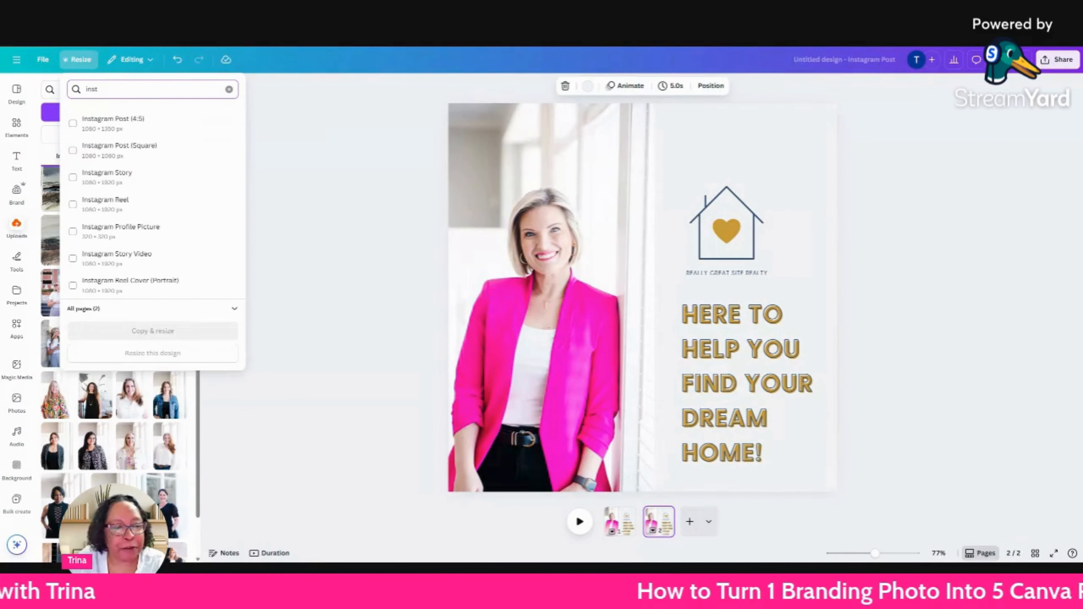
pyautogui.click(152, 122)
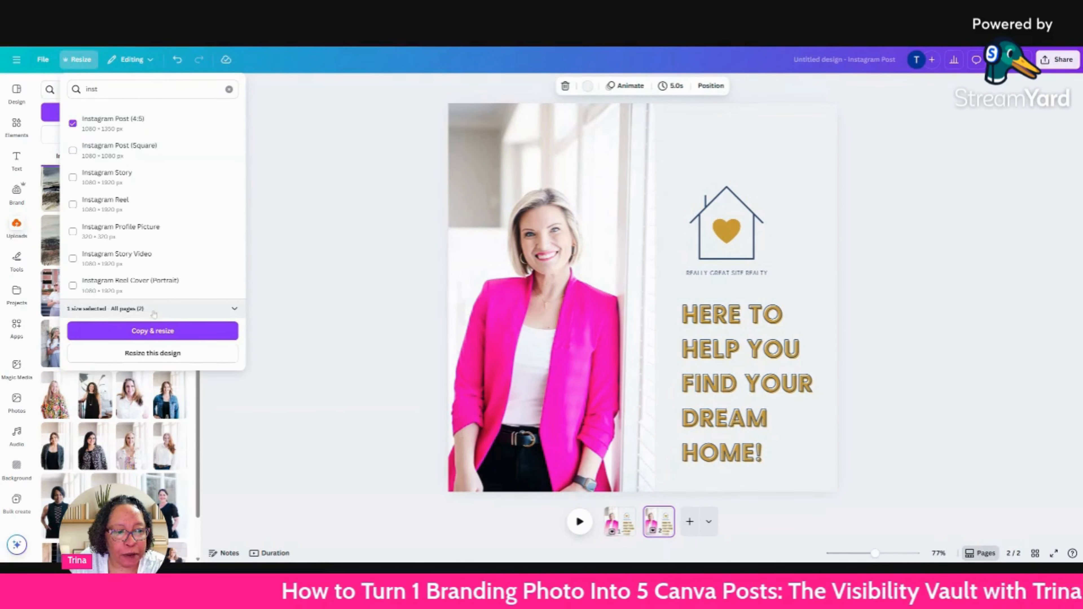
pyautogui.click(235, 309)
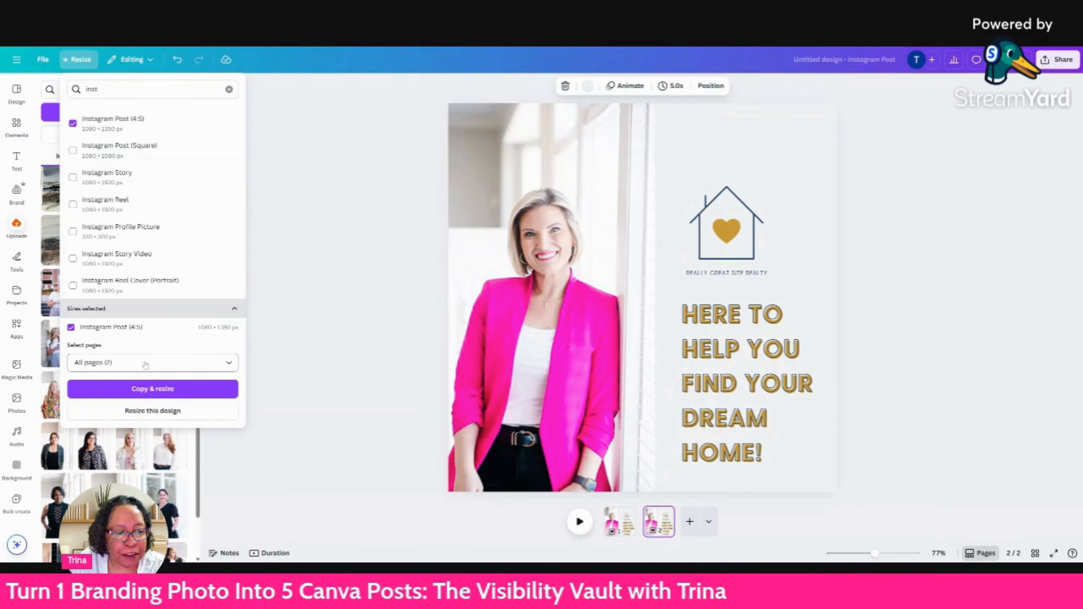
pyautogui.click(186, 367)
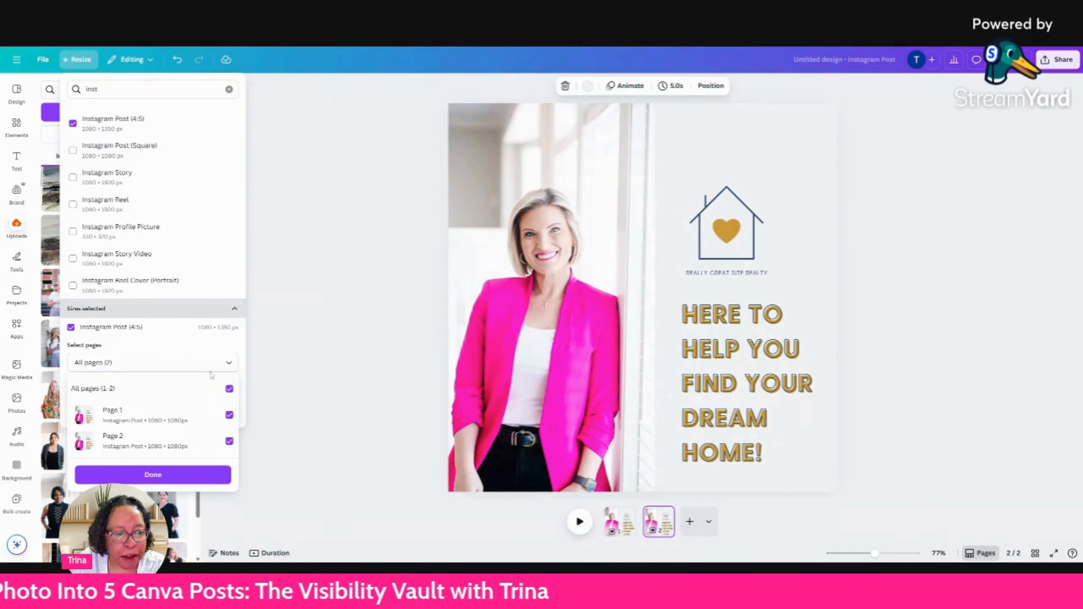
pyautogui.click(230, 389)
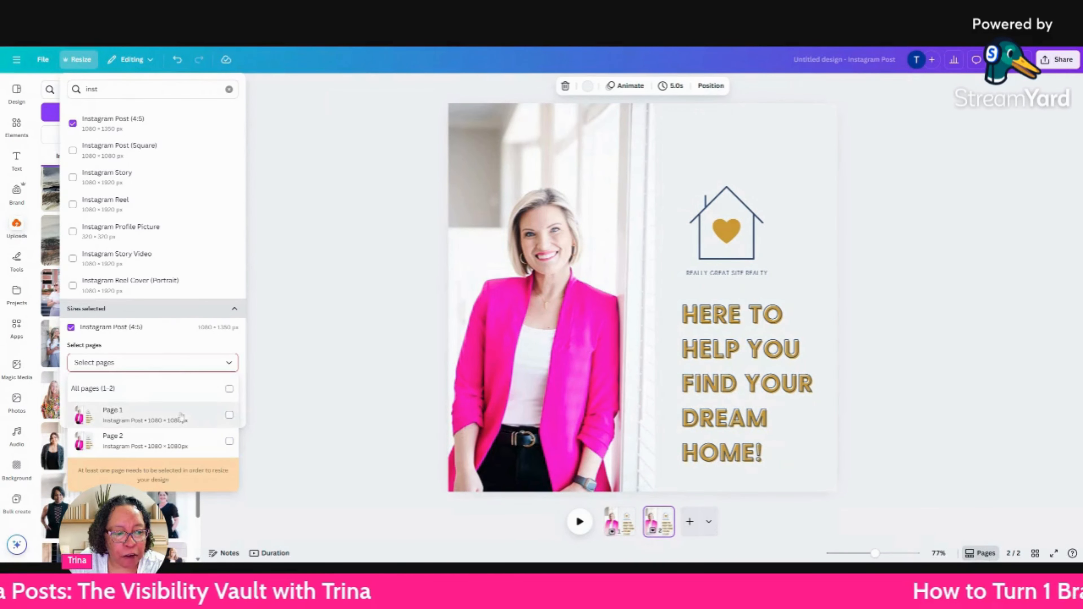
pyautogui.click(230, 441)
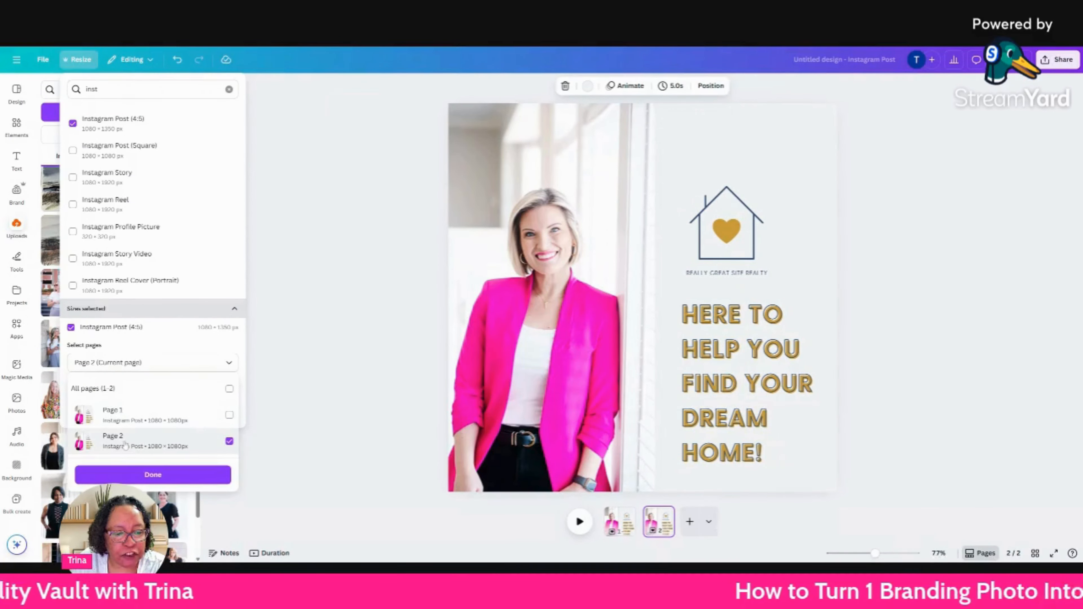
pyautogui.click(144, 474)
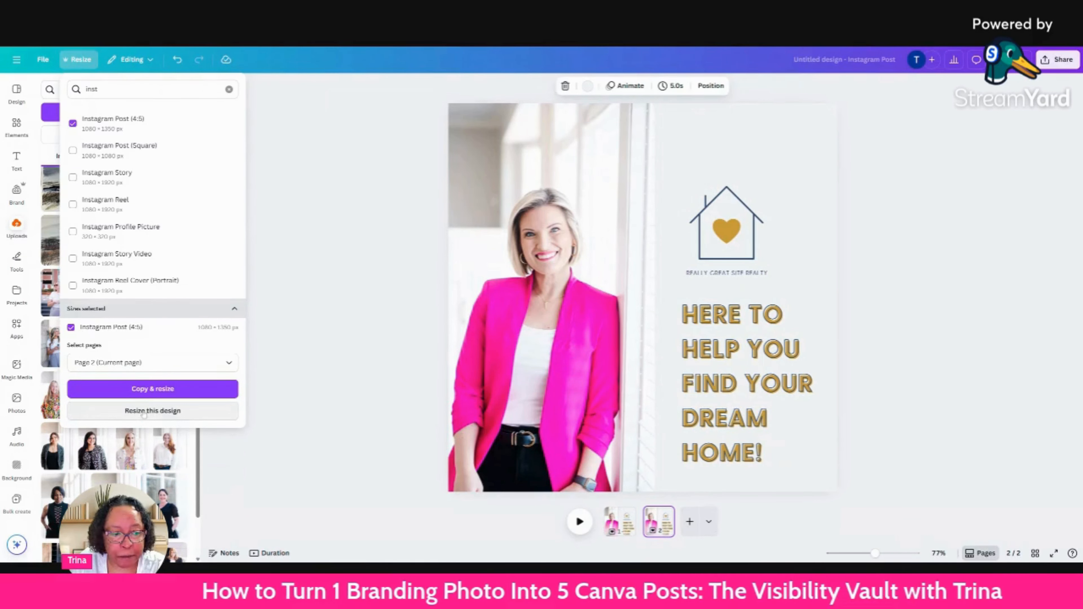
pyautogui.click(144, 411)
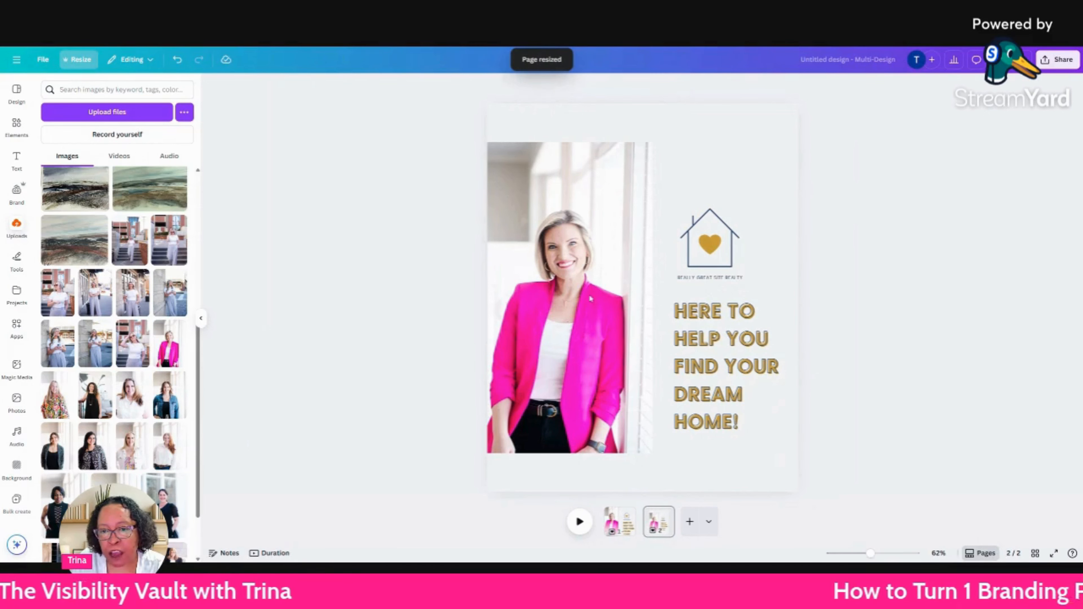
# Enlarge the pink-blazer photo on page 2 to span the full page height, about 657 × 1350 px.
pyautogui.click(572, 158)
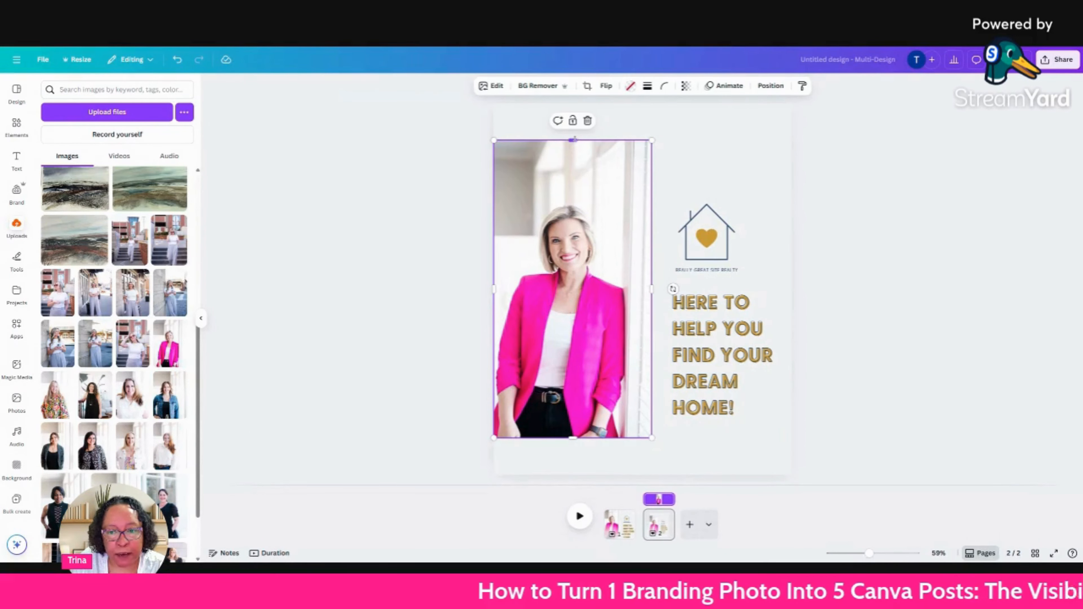
pyautogui.moveTo(573, 140); pyautogui.dragTo(573, 103)
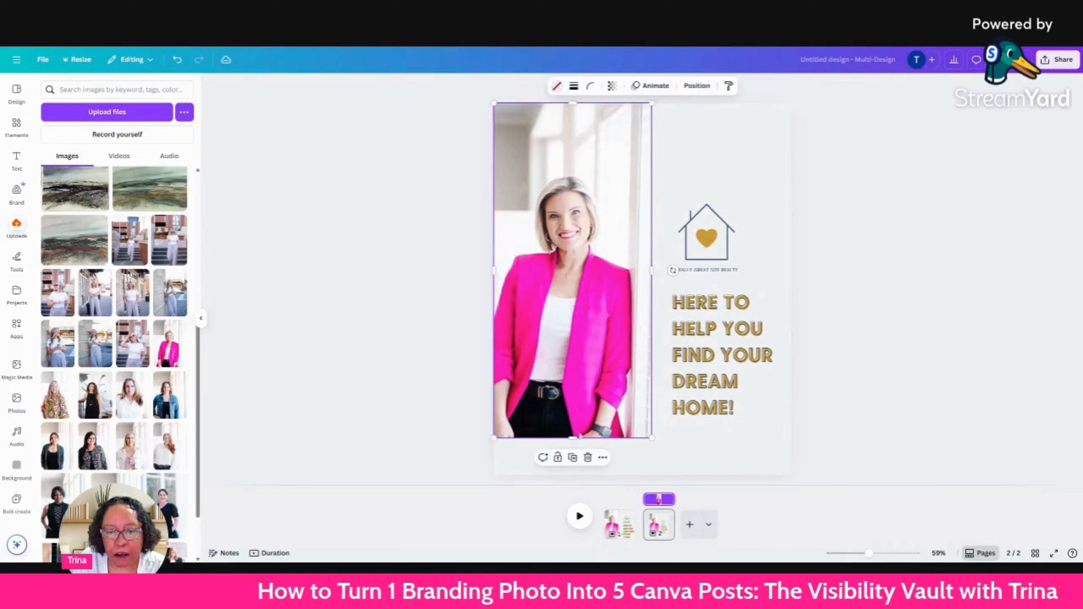
pyautogui.click(1061, 302)
pyautogui.click(631, 451)
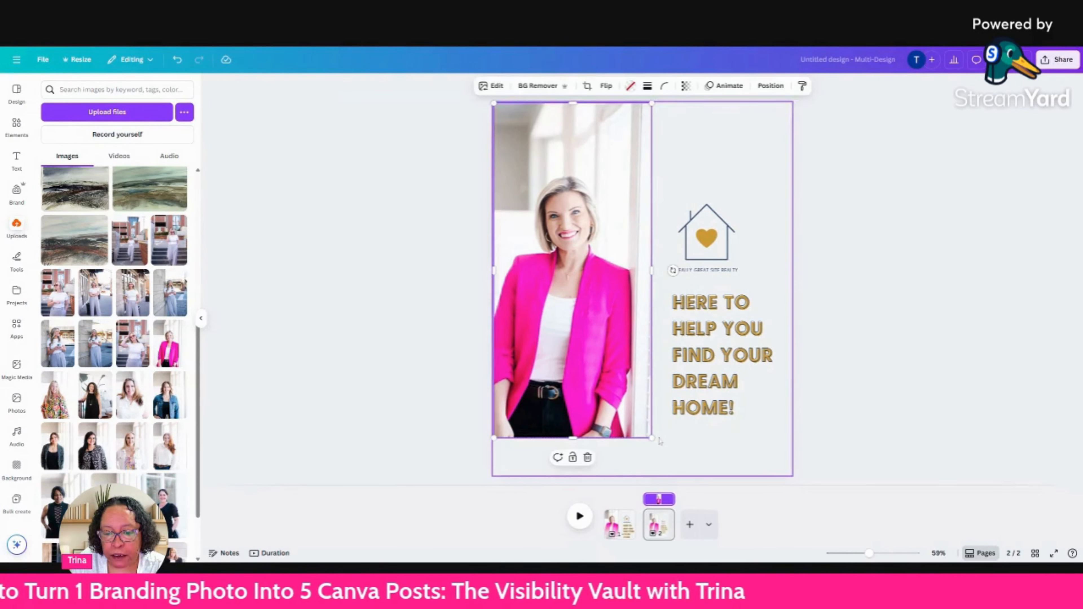
pyautogui.moveTo(652, 438); pyautogui.dragTo(674, 475)
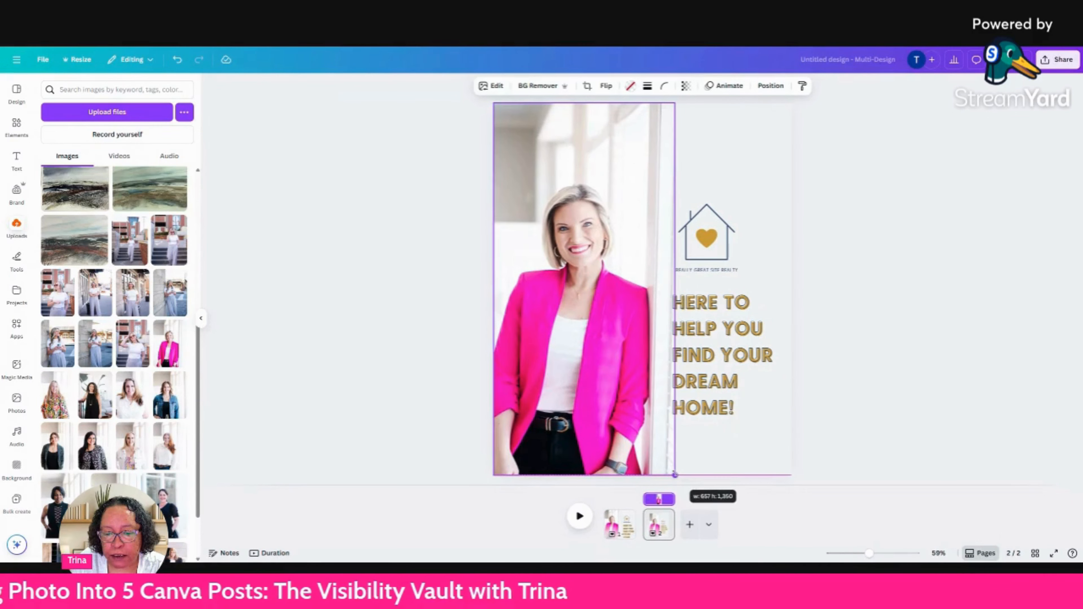
pyautogui.click(795, 368)
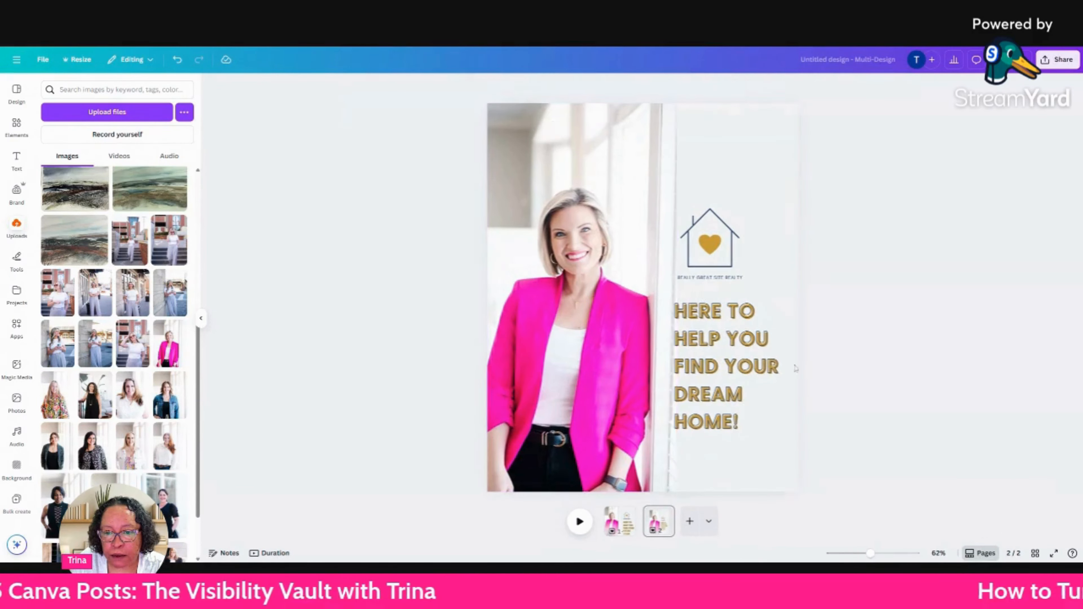
# Shift the headline text slightly right, clear of the enlarged photo, and select the house outline together with its heart.
pyautogui.click(725, 341)
pyautogui.click(713, 233)
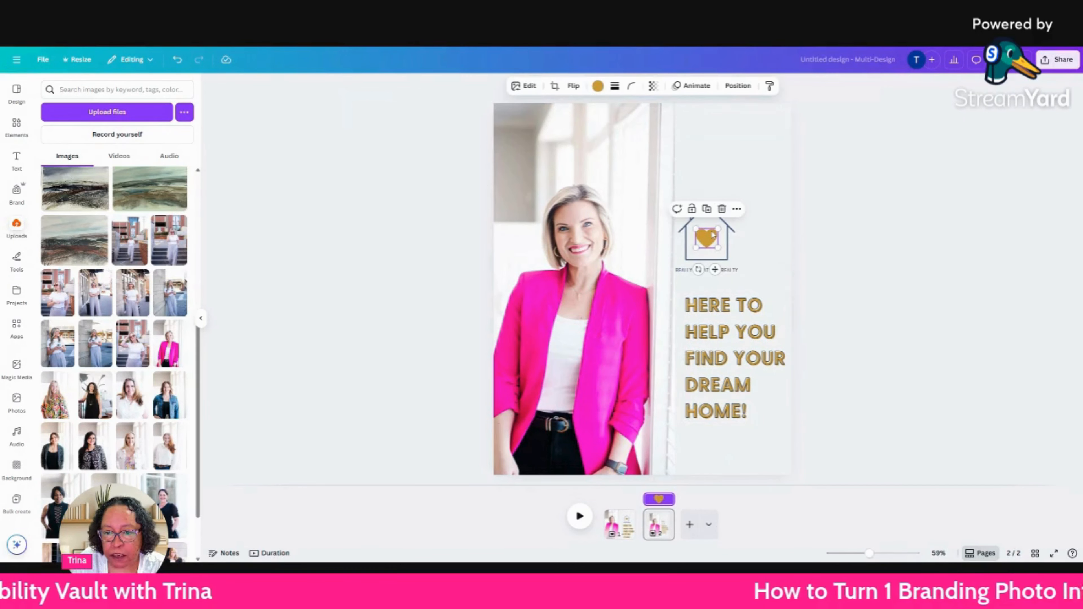
pyautogui.keyDown('shift'); pyautogui.click(700, 223); pyautogui.keyUp('shift')
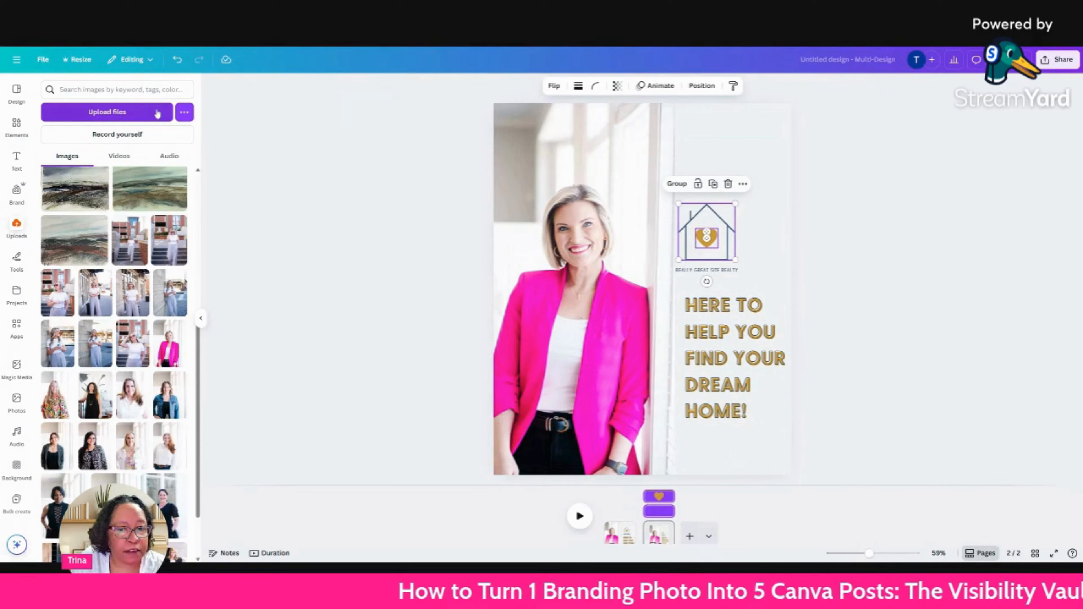
# Search the design templates for "instagram carousel" and look through the results for a suitable cover layout.
pyautogui.click(17, 92)
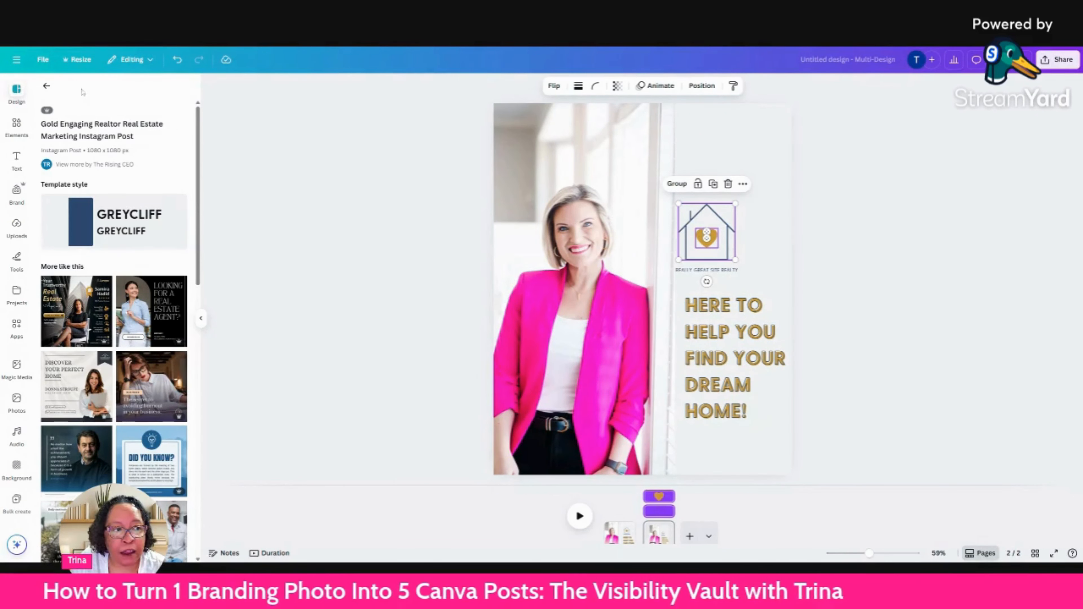
pyautogui.click(46, 86)
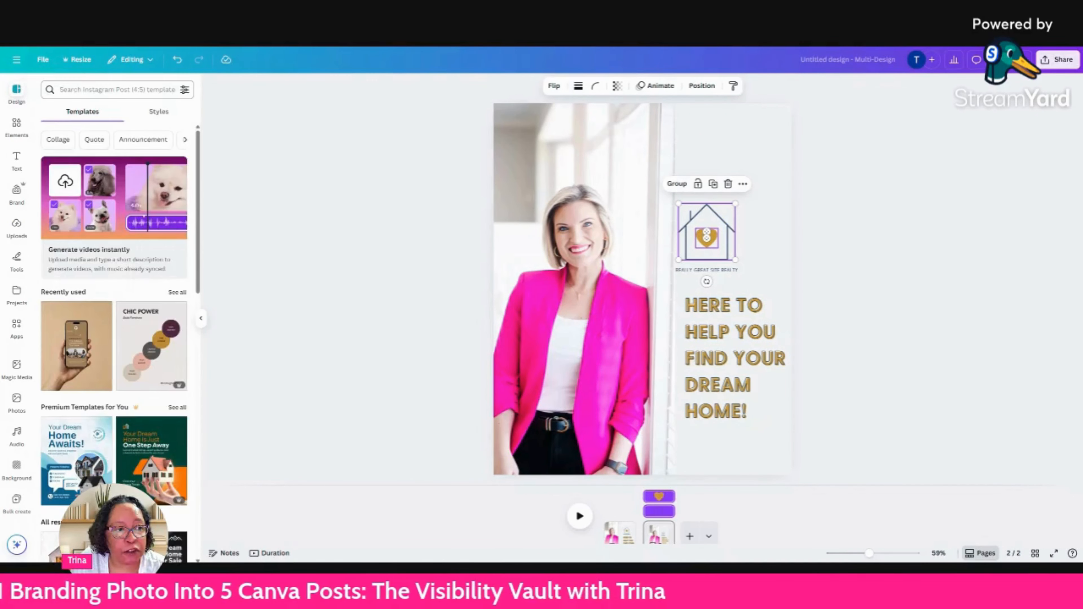
pyautogui.click(100, 89)
pyautogui.write('i')
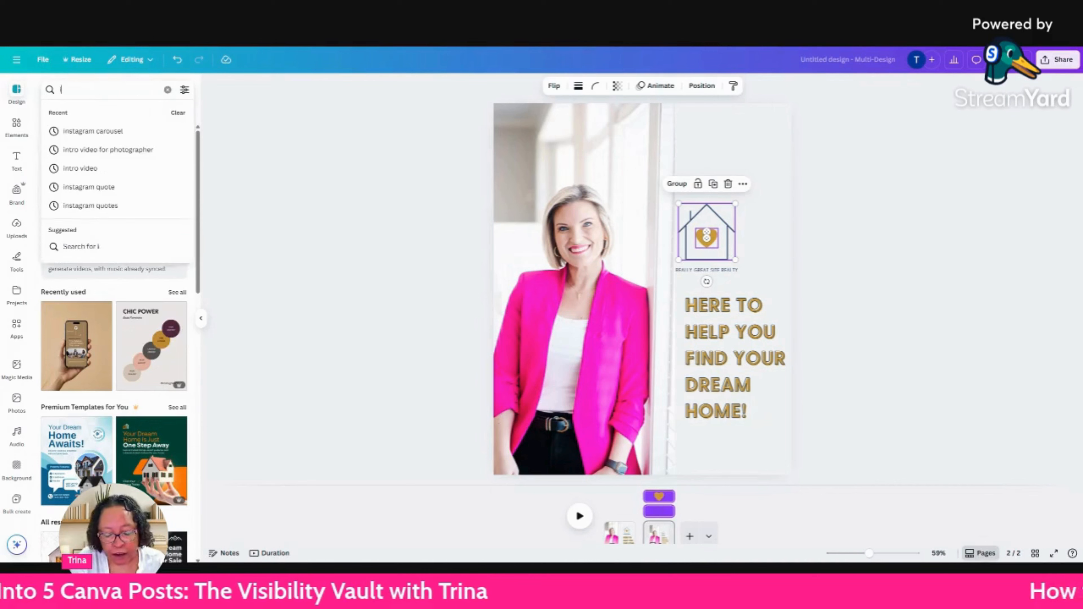
pyautogui.write('nsta')
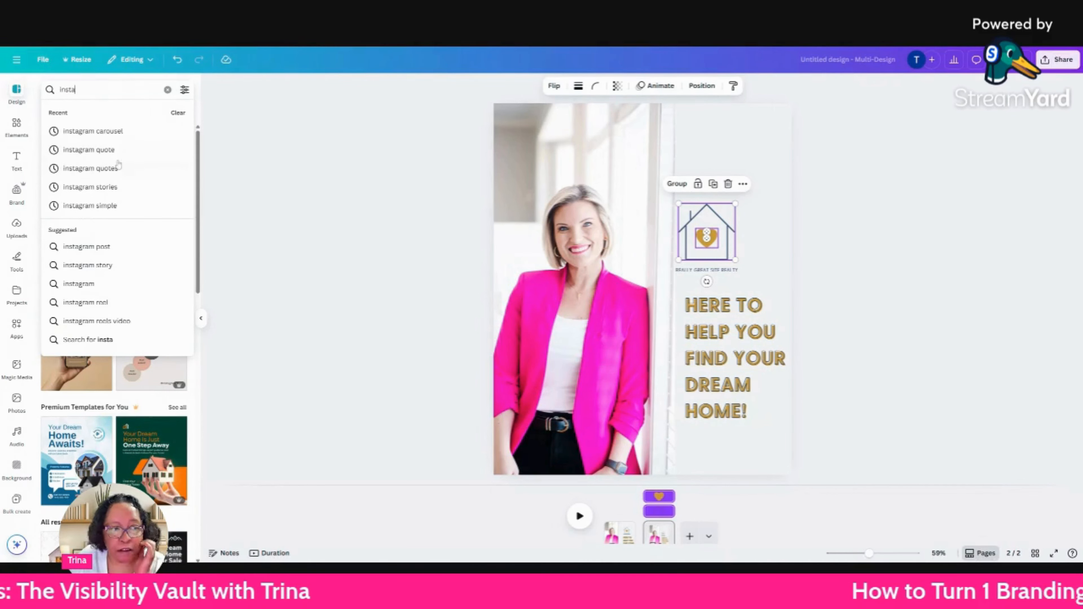
pyautogui.click(117, 135)
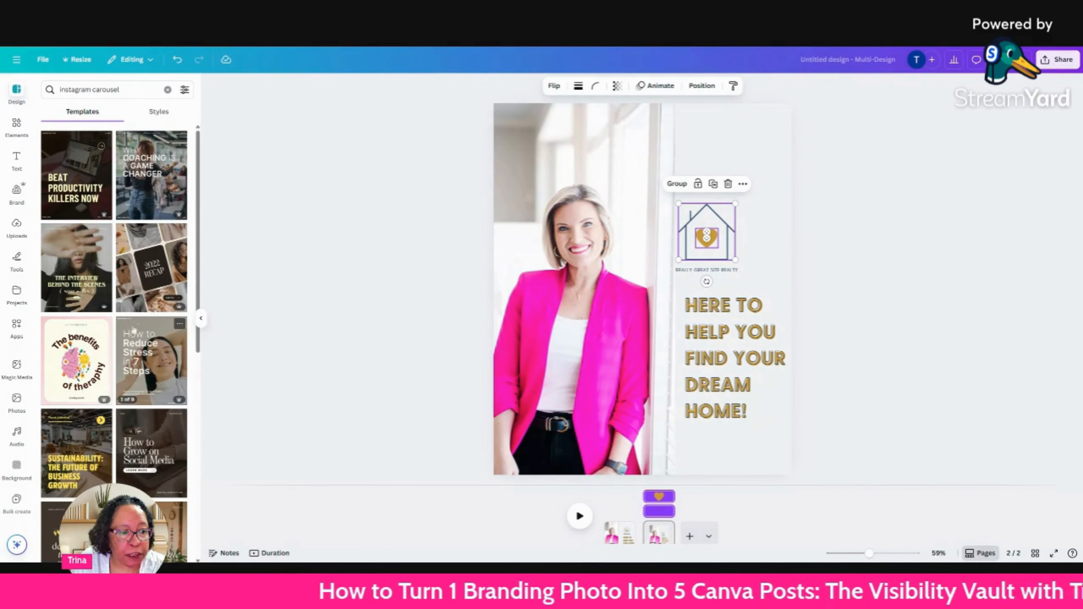
pyautogui.moveTo(198, 345); pyautogui.dragTo(192, 417)
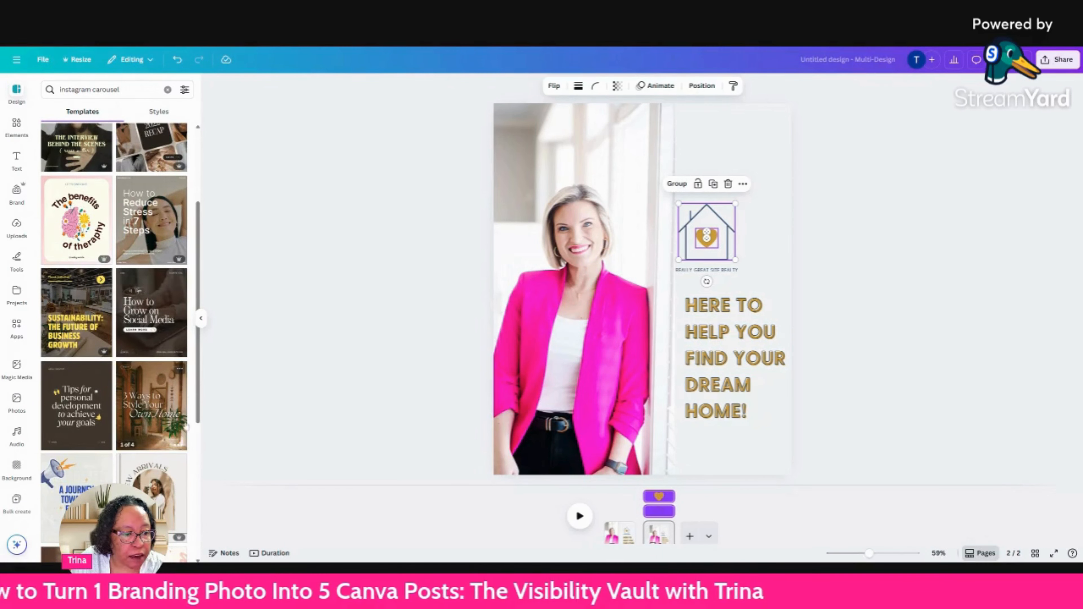
pyautogui.moveTo(196, 403); pyautogui.dragTo(190, 516)
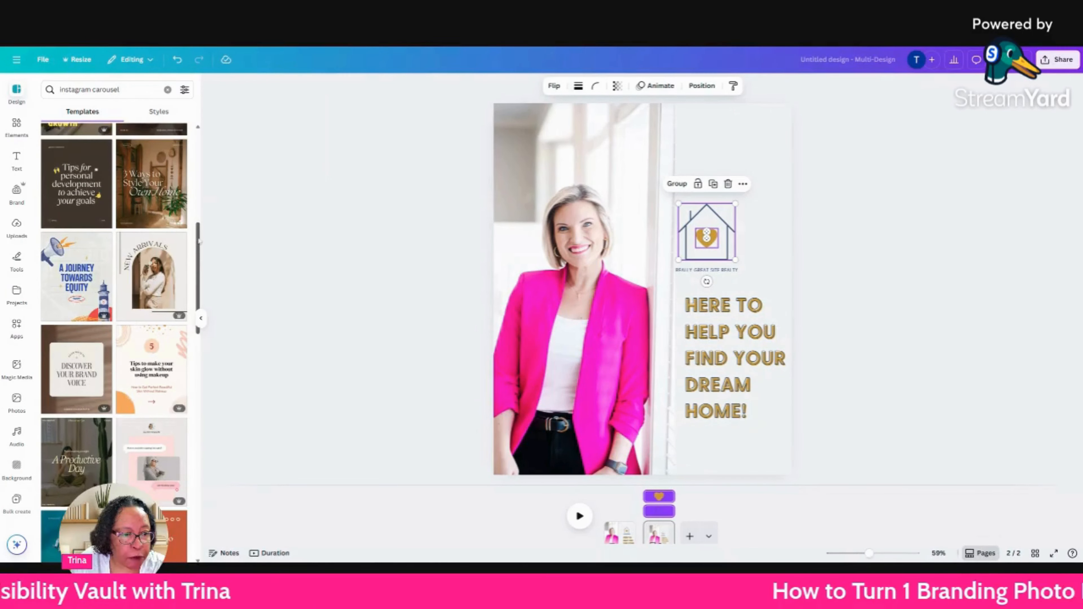
pyautogui.moveTo(200, 242); pyautogui.dragTo(191, 358)
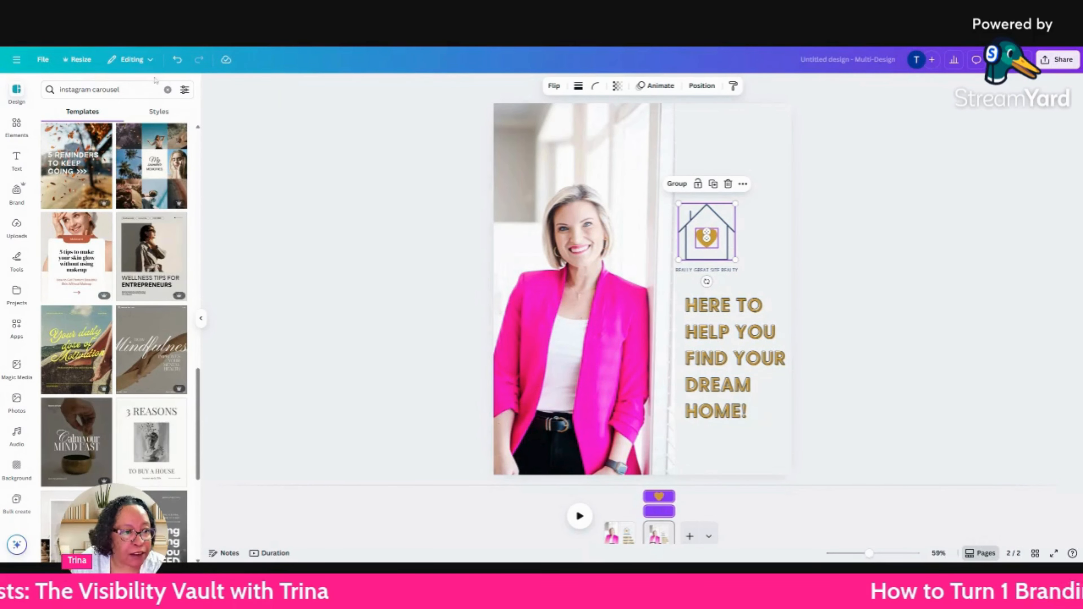
# Search templates for "instagram carousel realtor" and replace page 2 with the cover page of the Yellow White Simple Entrepreneur Tips Carousel template.
pyautogui.click(154, 89)
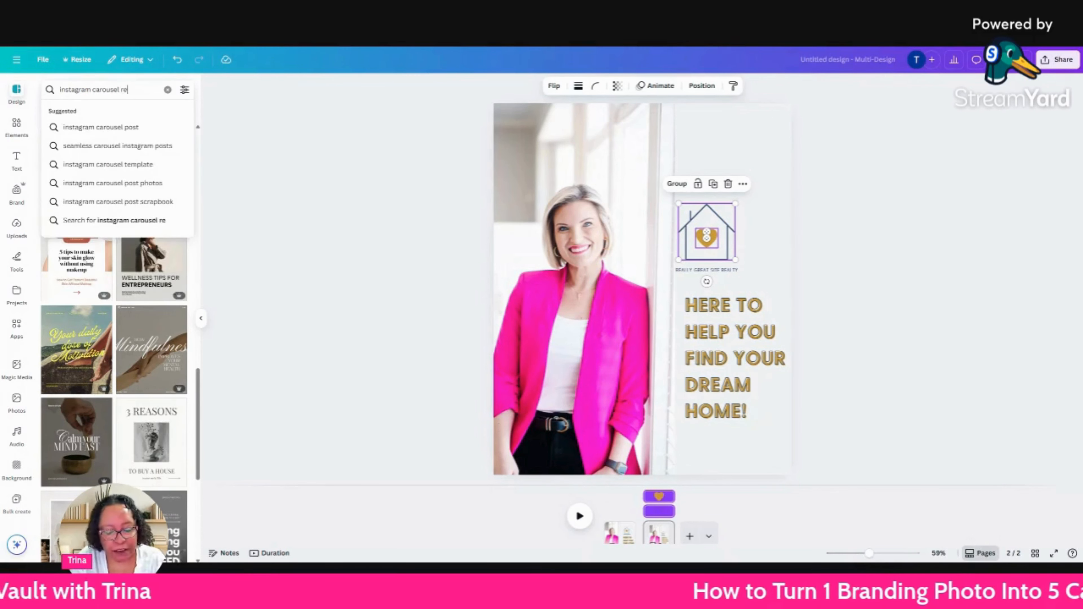
pyautogui.press('Return')
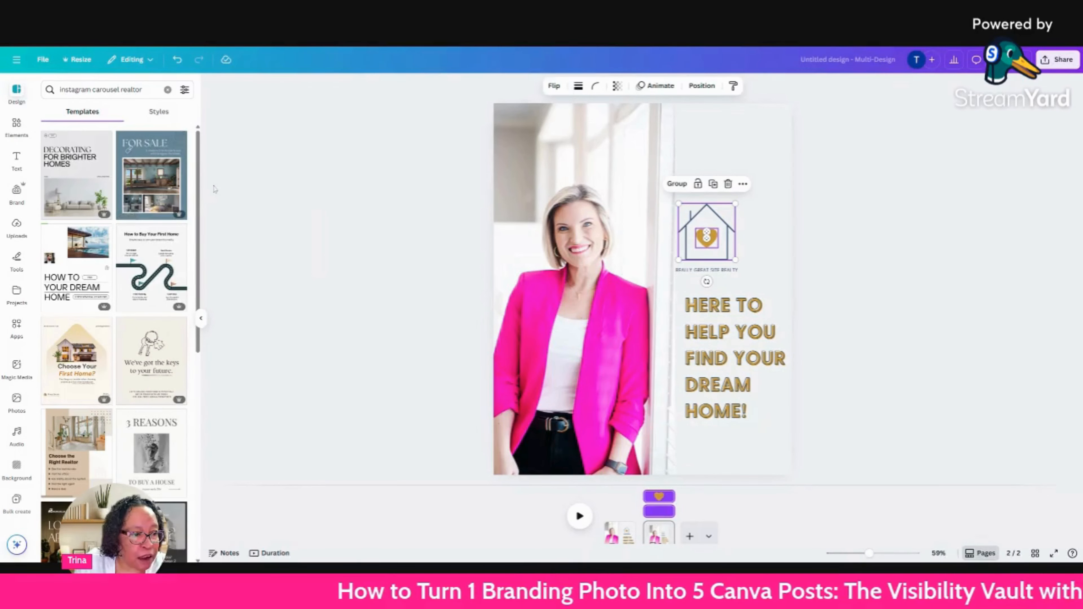
pyautogui.scroll(-5, 192, 200)
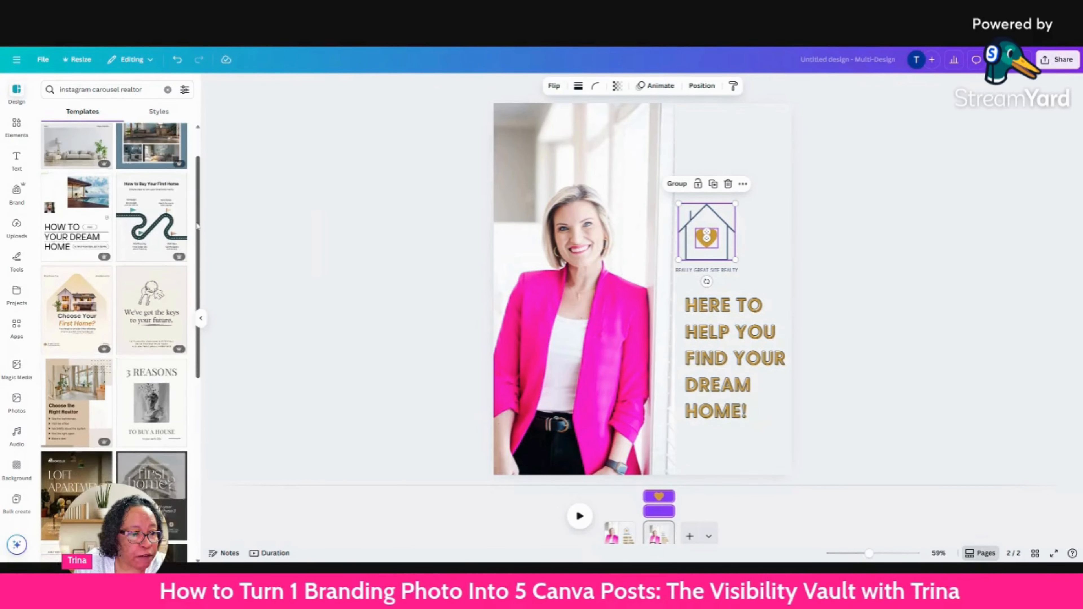
pyautogui.scroll(-5, 187, 299)
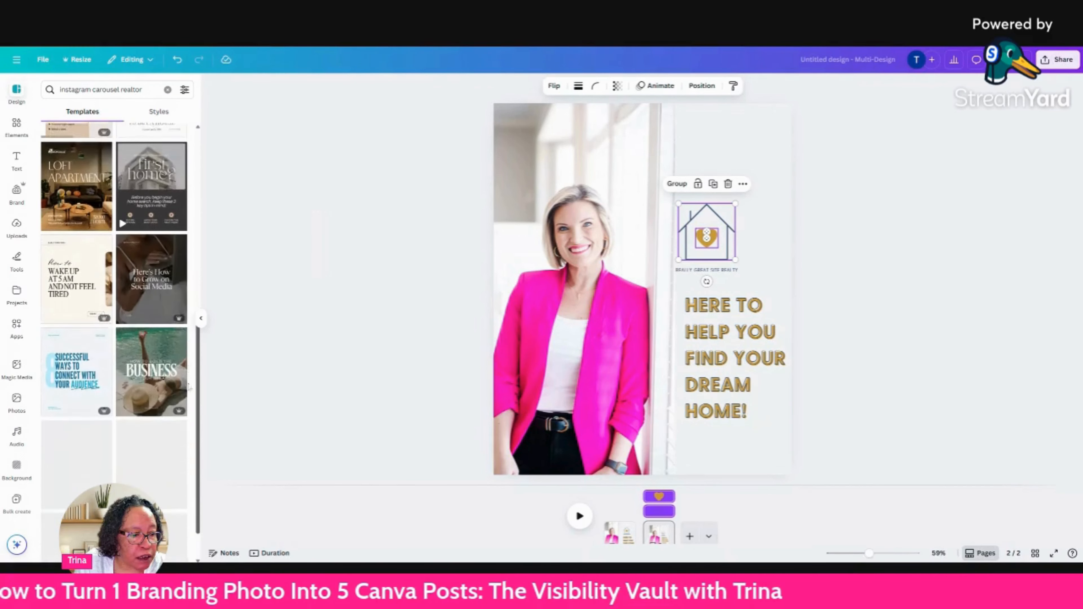
pyautogui.scroll(-5, 195, 338)
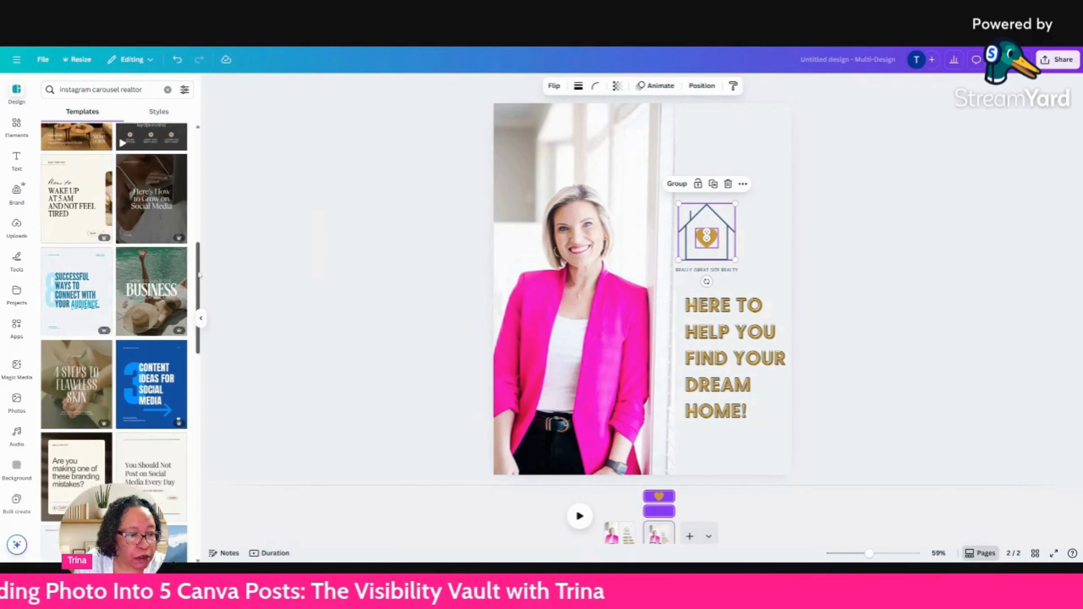
pyautogui.scroll(-1, 197, 342)
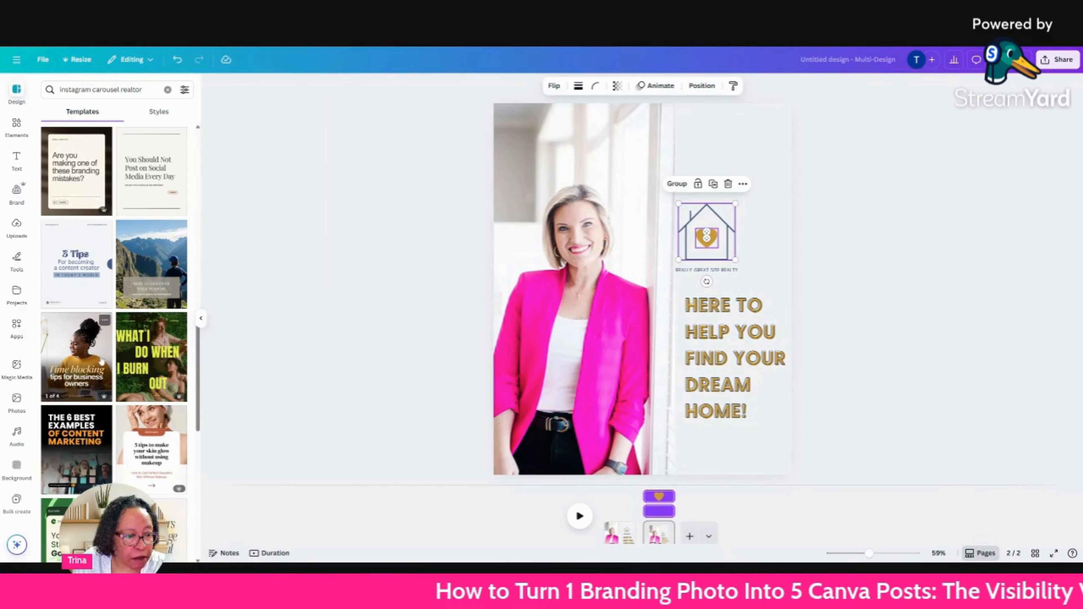
pyautogui.click(85, 348)
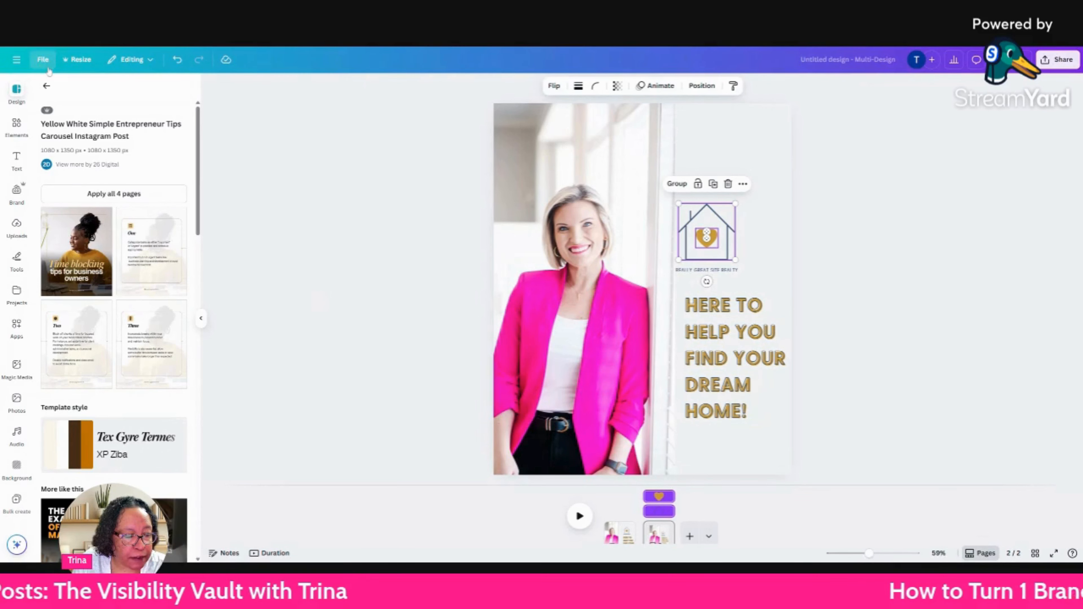
pyautogui.click(70, 236)
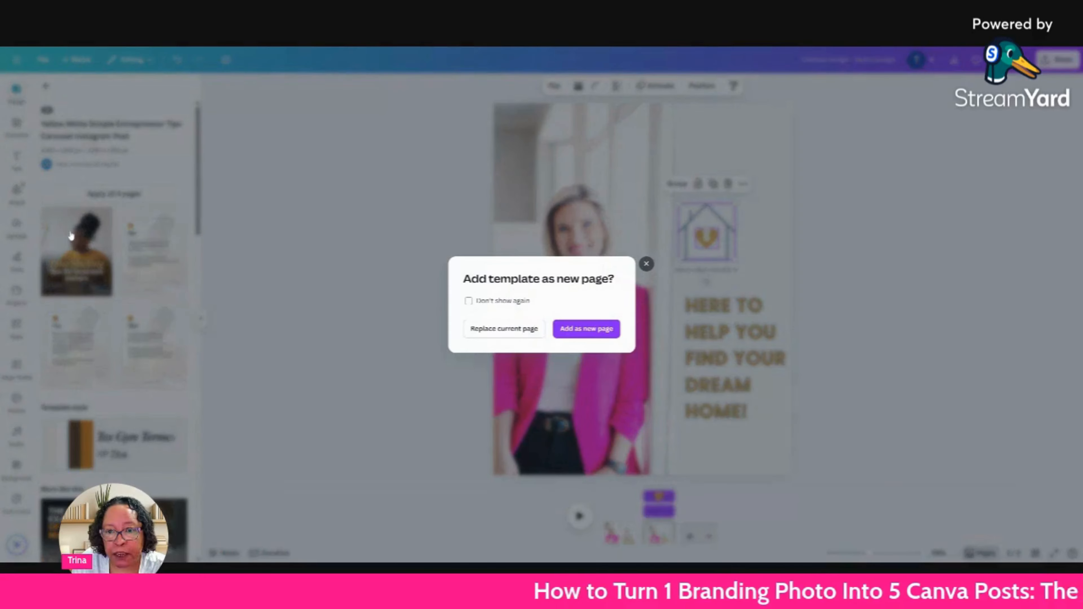
pyautogui.click(515, 332)
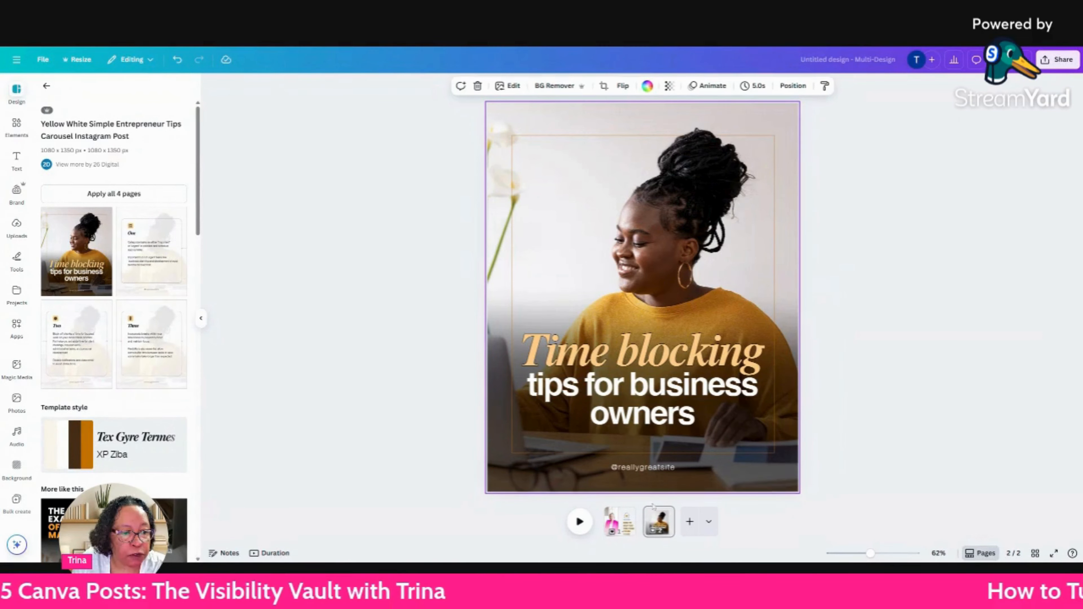
# Duplicate the "Time blocking" carousel cover page three times so the carousel occupies pages 2 to 5.
pyautogui.rightClick(657, 491)
pyautogui.rightClick(662, 514)
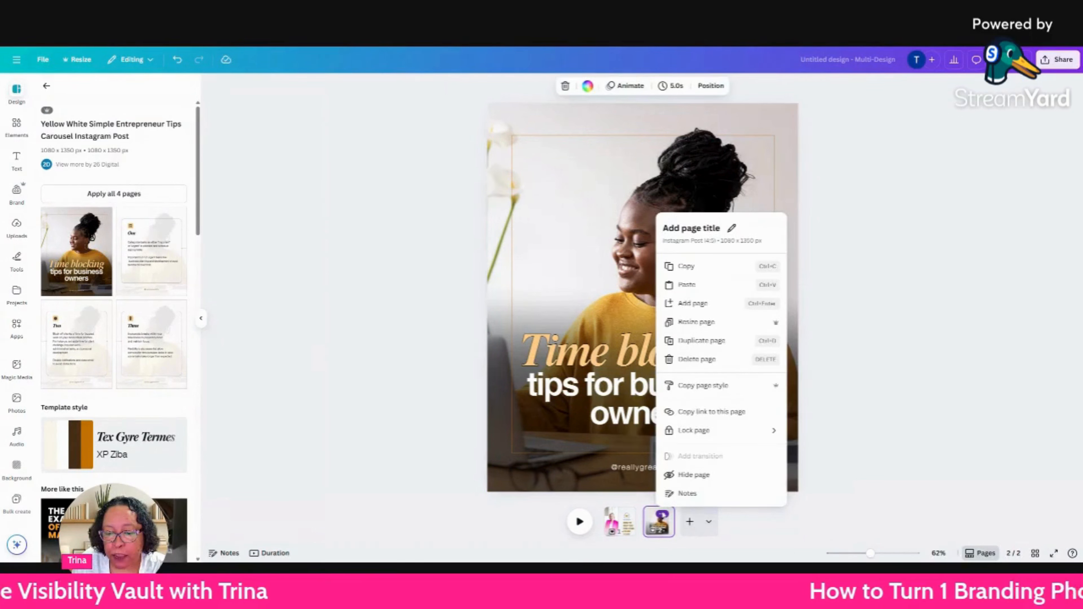
pyautogui.click(724, 341)
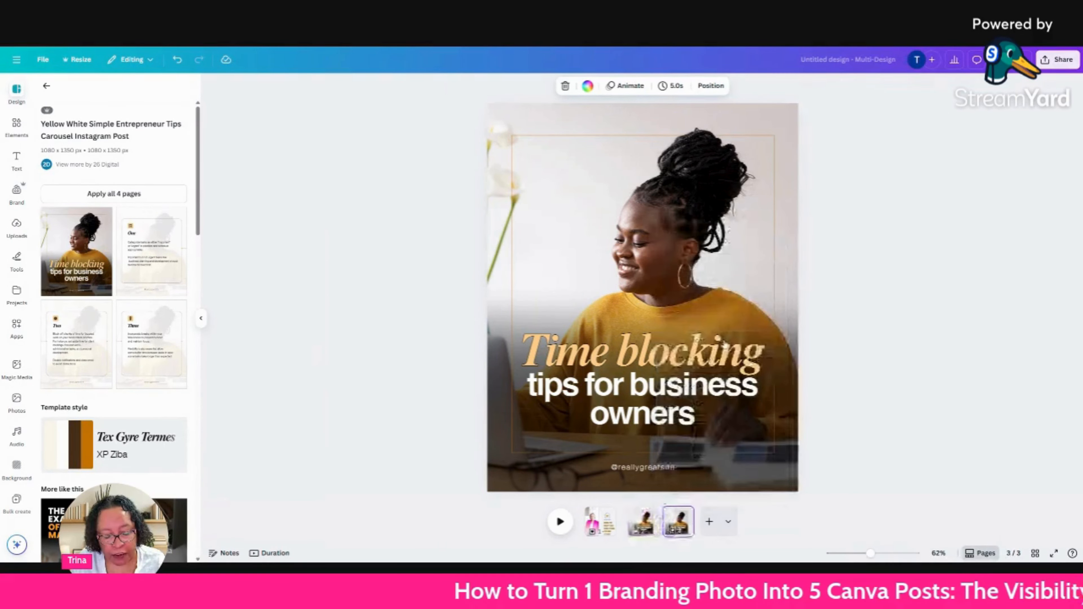
pyautogui.hotkey('ctrl', 'd')
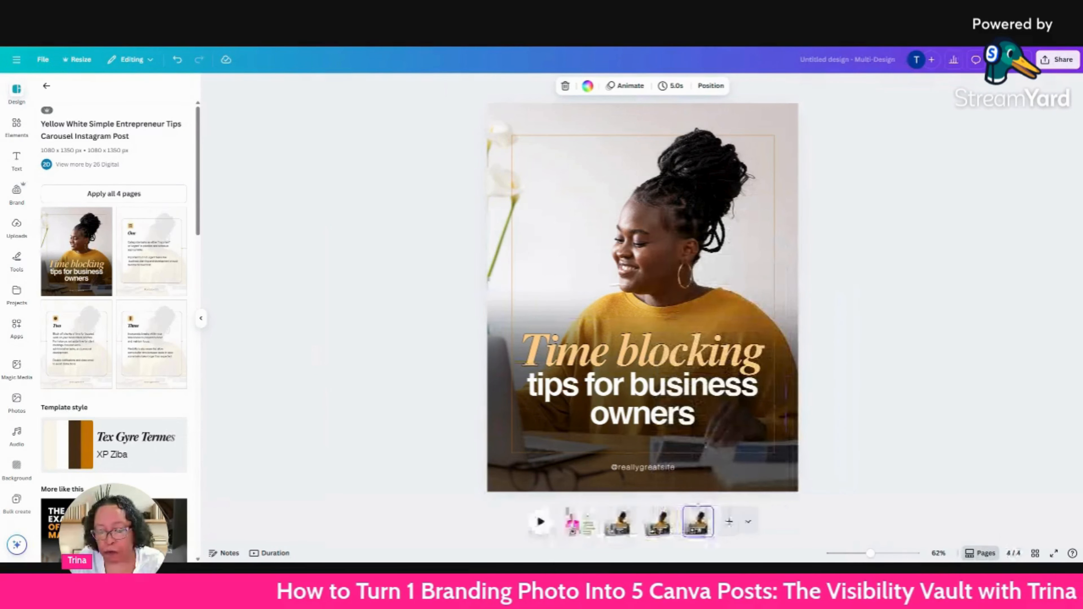
pyautogui.hotkey('ctrl', 'd')
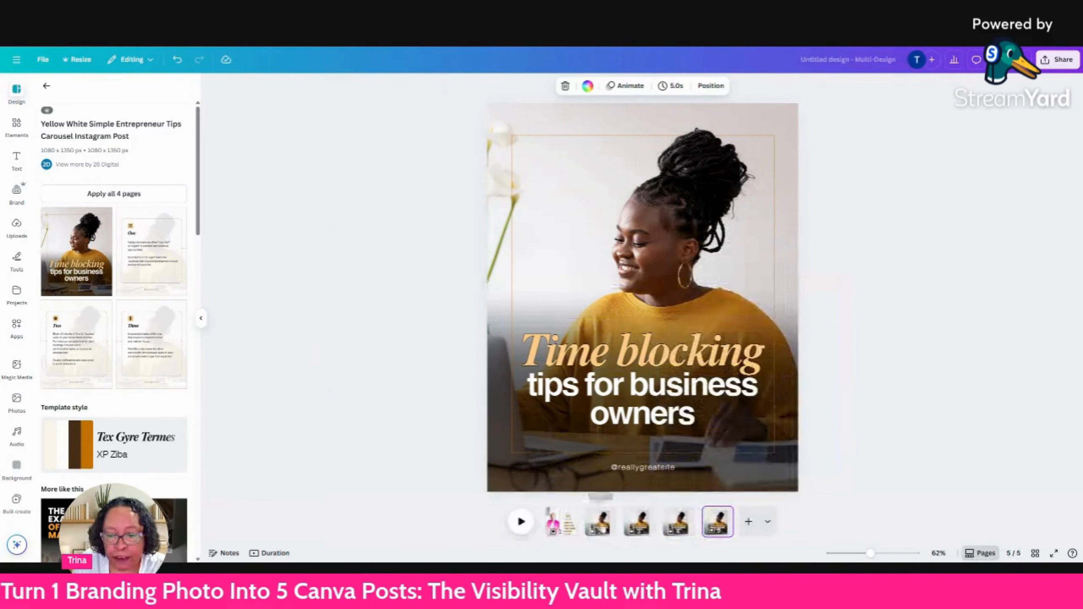
pyautogui.click(1045, 340)
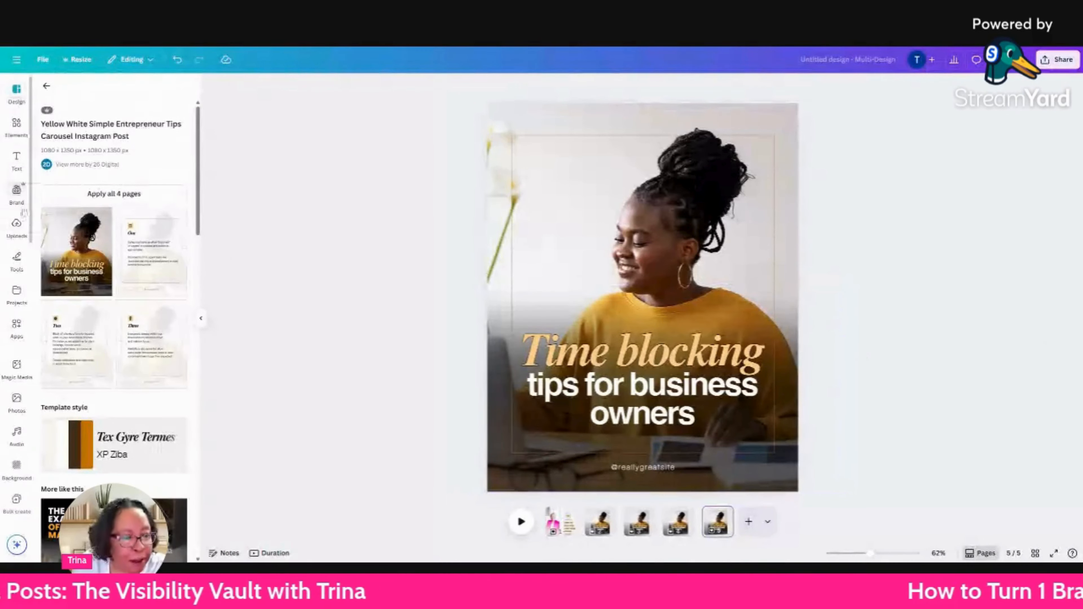
# Replace the background of page 5 with the uploaded pink-blazer photo and move the dark gradient lower on the page.
pyautogui.click(16, 226)
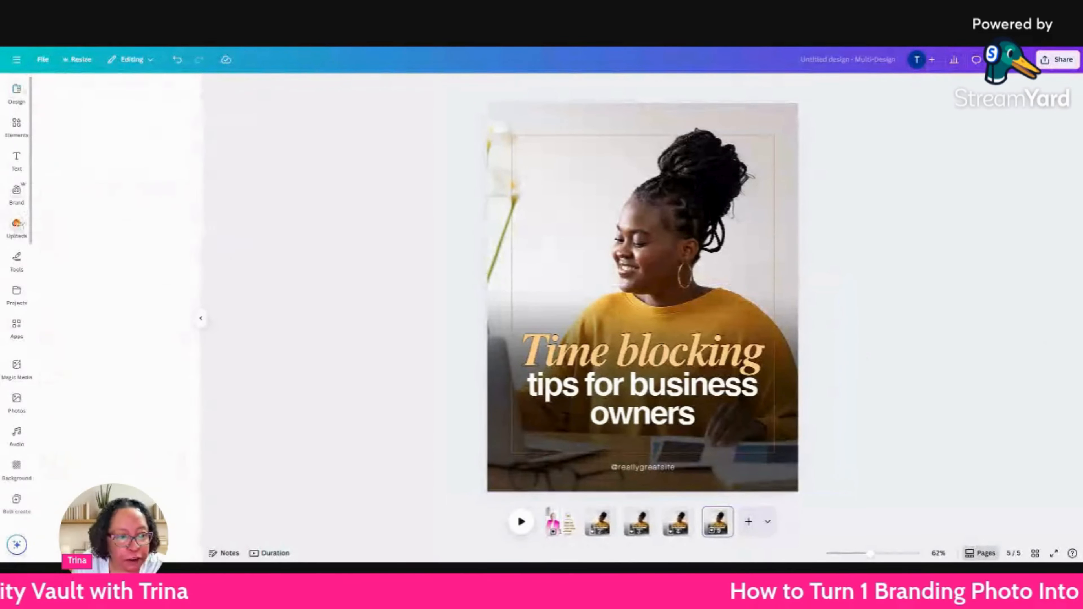
pyautogui.moveTo(167, 348); pyautogui.dragTo(244, 340)
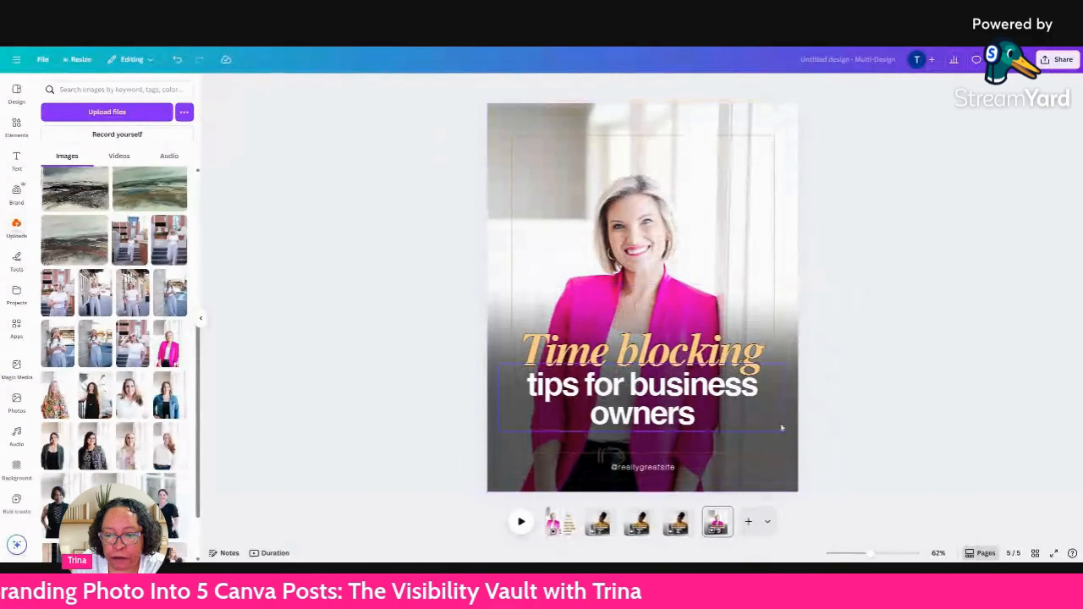
pyautogui.click(794, 399)
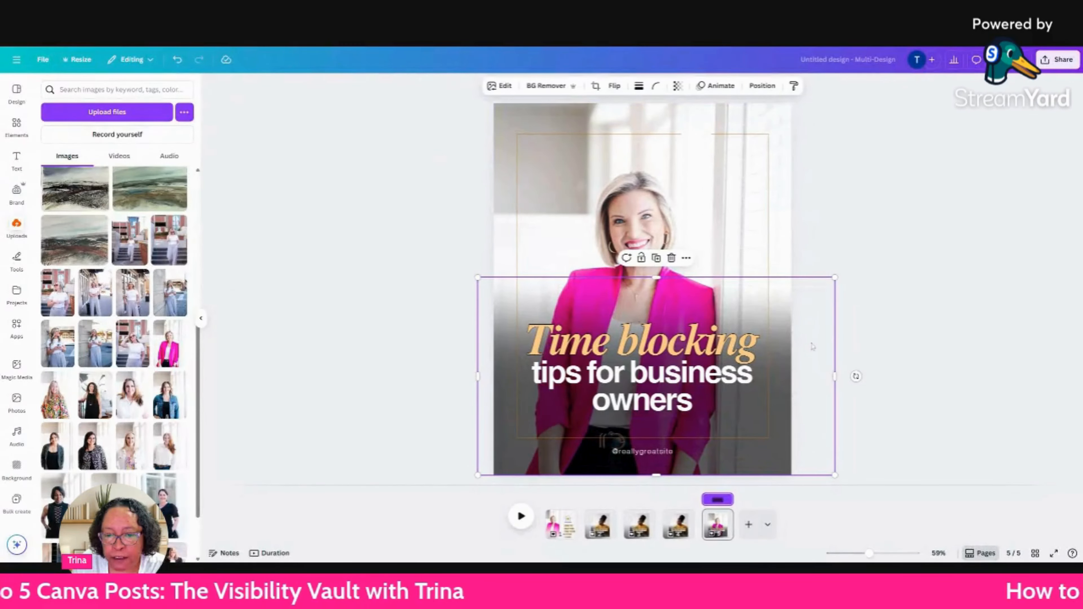
pyautogui.moveTo(781, 304); pyautogui.dragTo(773, 381)
pyautogui.click(914, 275)
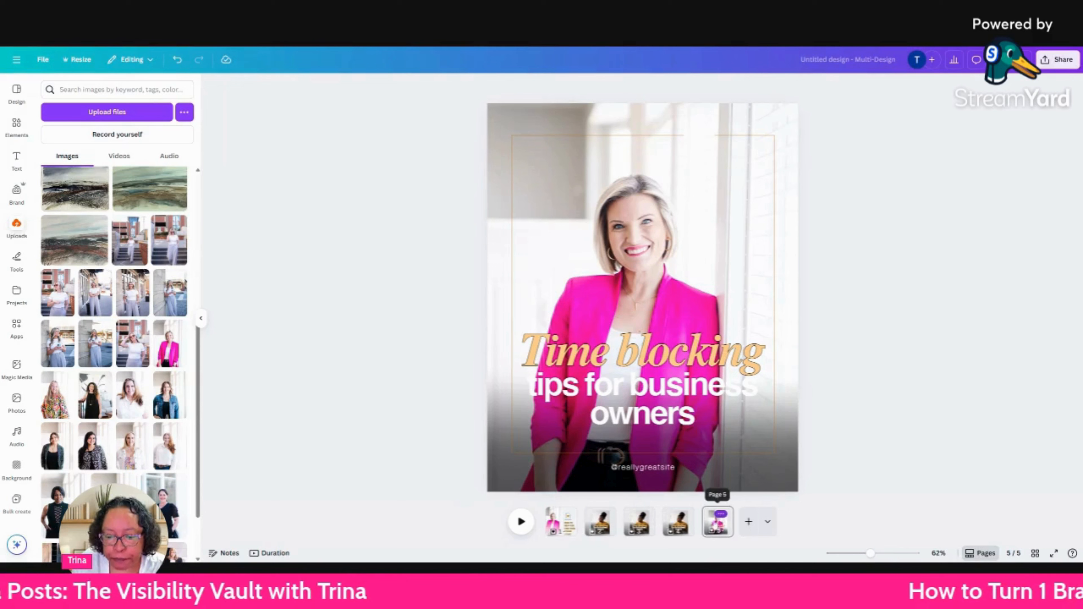
# Move the pink-blazer cover to the page 2 position and replace page 3 with the template's "One" page.
pyautogui.moveTo(717, 521); pyautogui.dragTo(622, 524)
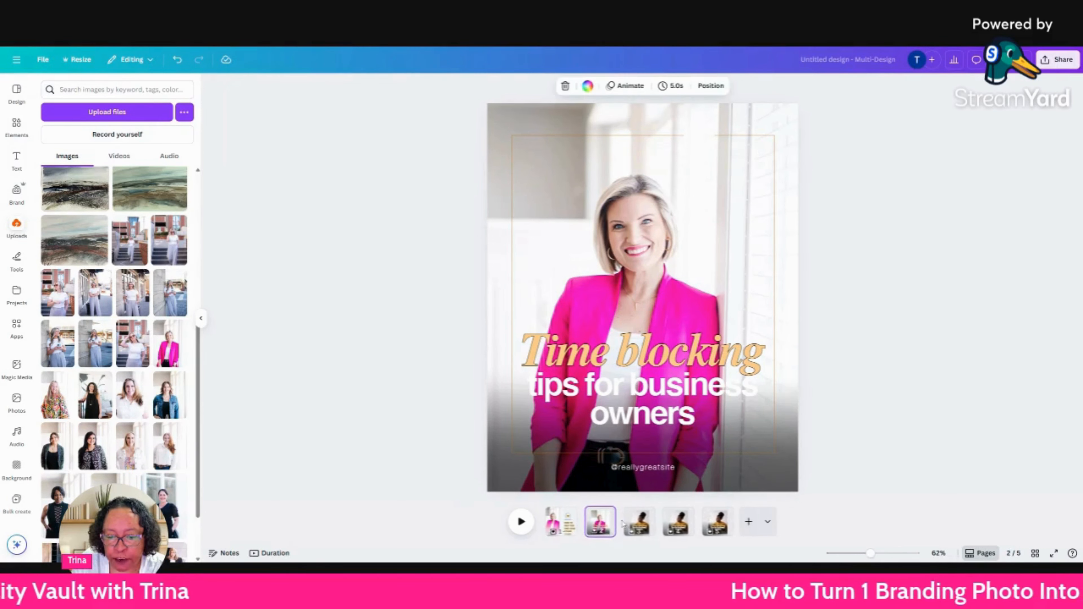
pyautogui.click(635, 524)
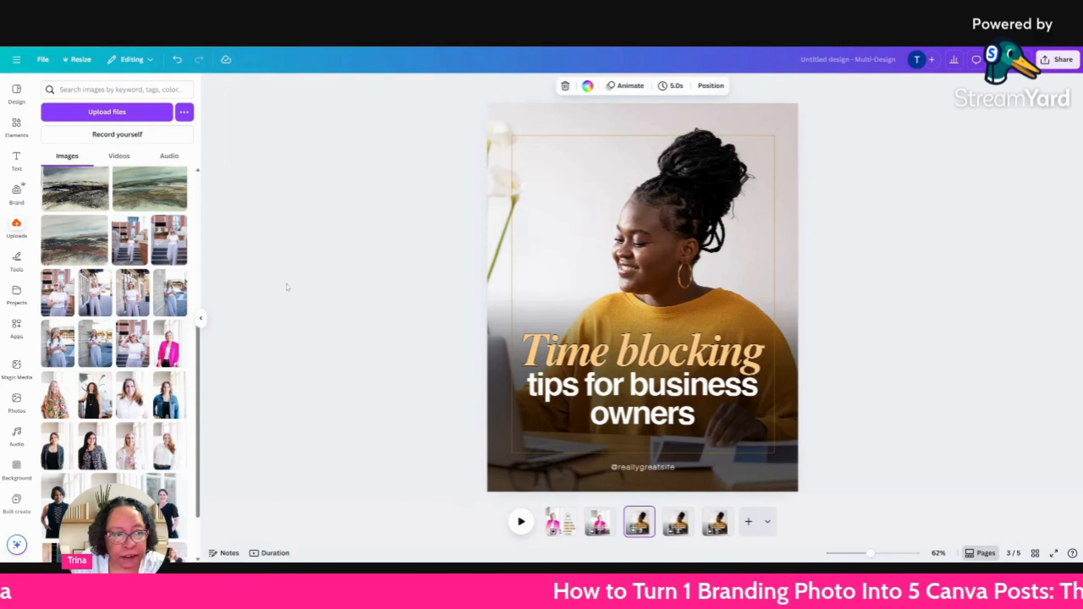
pyautogui.click(17, 91)
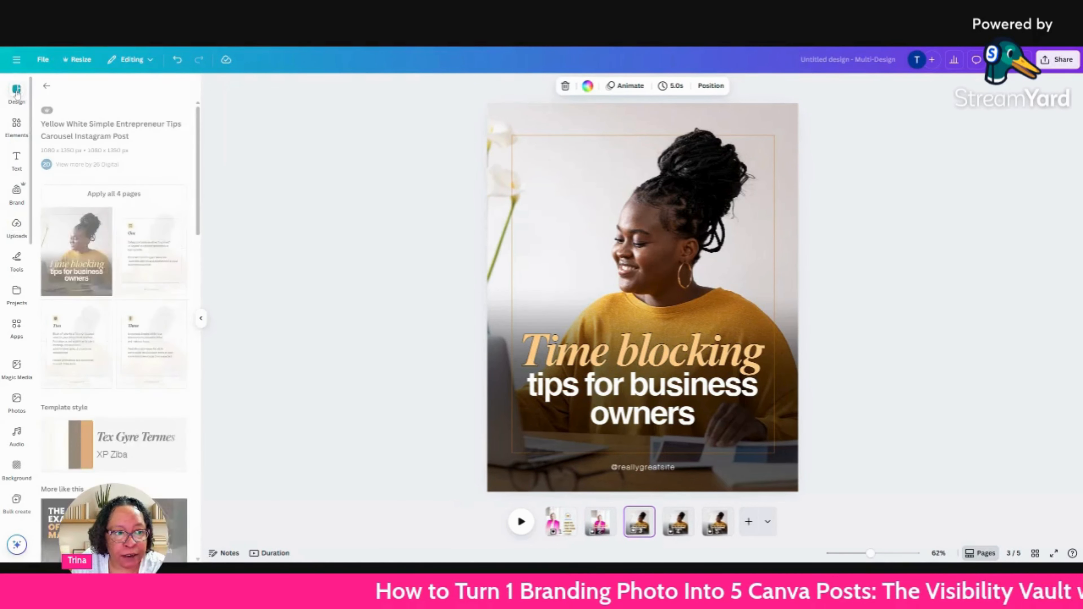
pyautogui.click(139, 251)
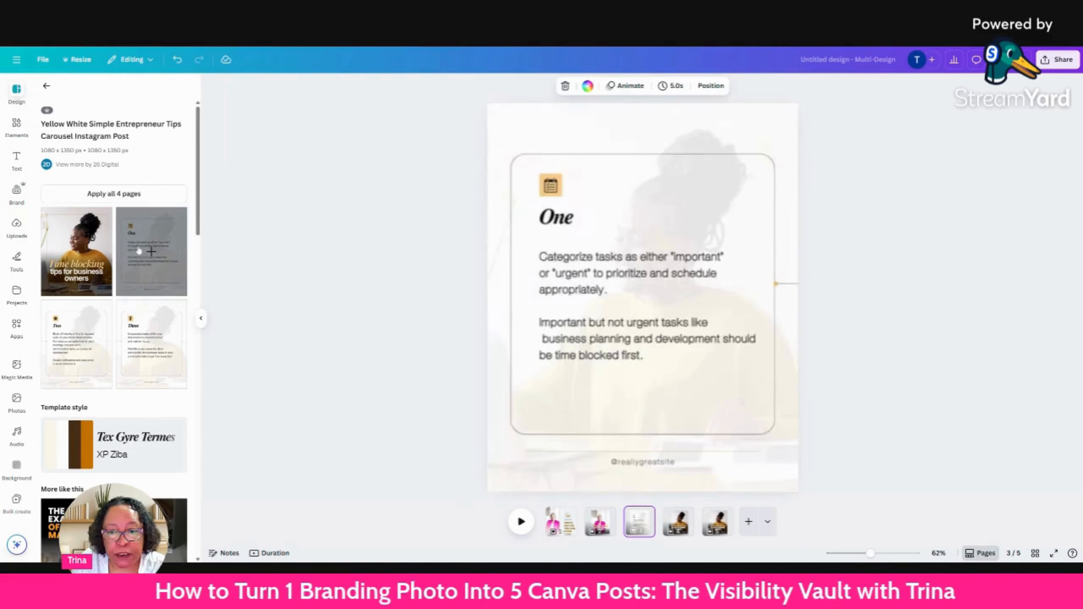
# Replace page 4 with the carousel template's "Two" page and page 5 with its "Three" page.
pyautogui.click(679, 533)
pyautogui.click(92, 322)
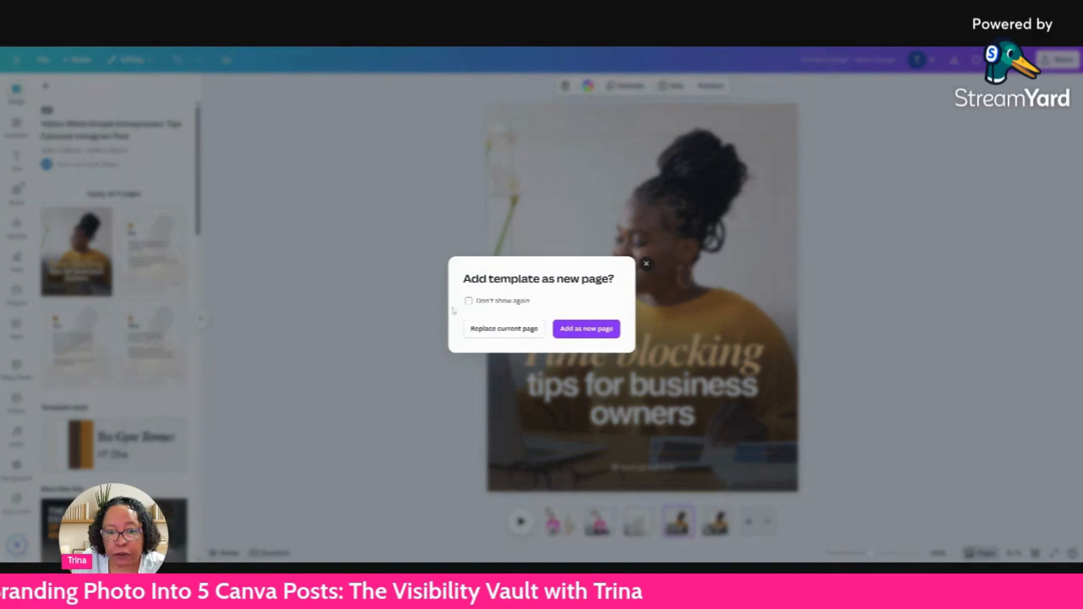
pyautogui.click(509, 330)
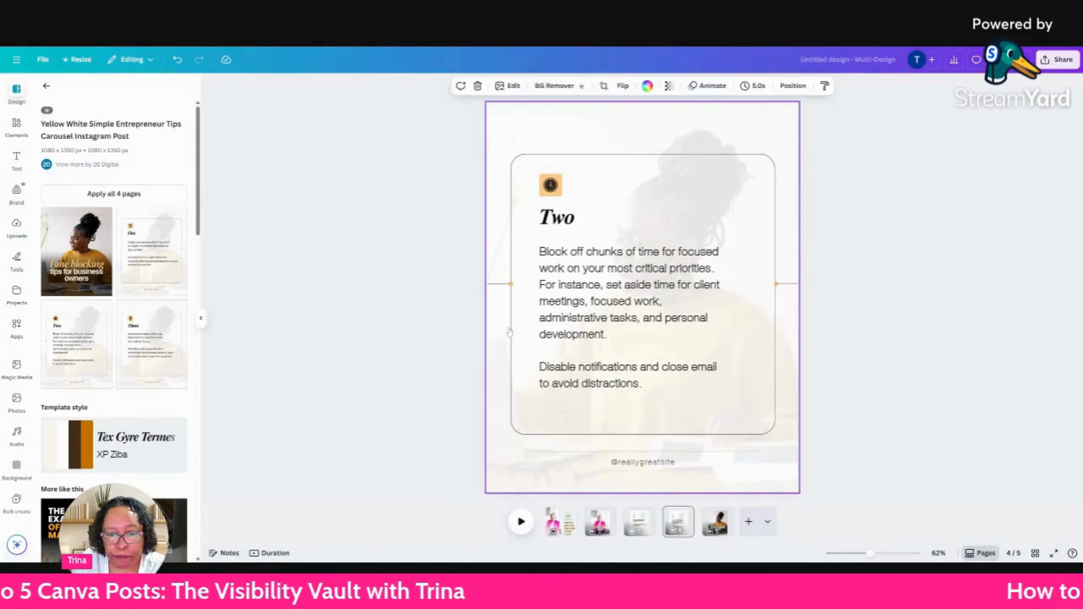
pyautogui.click(718, 521)
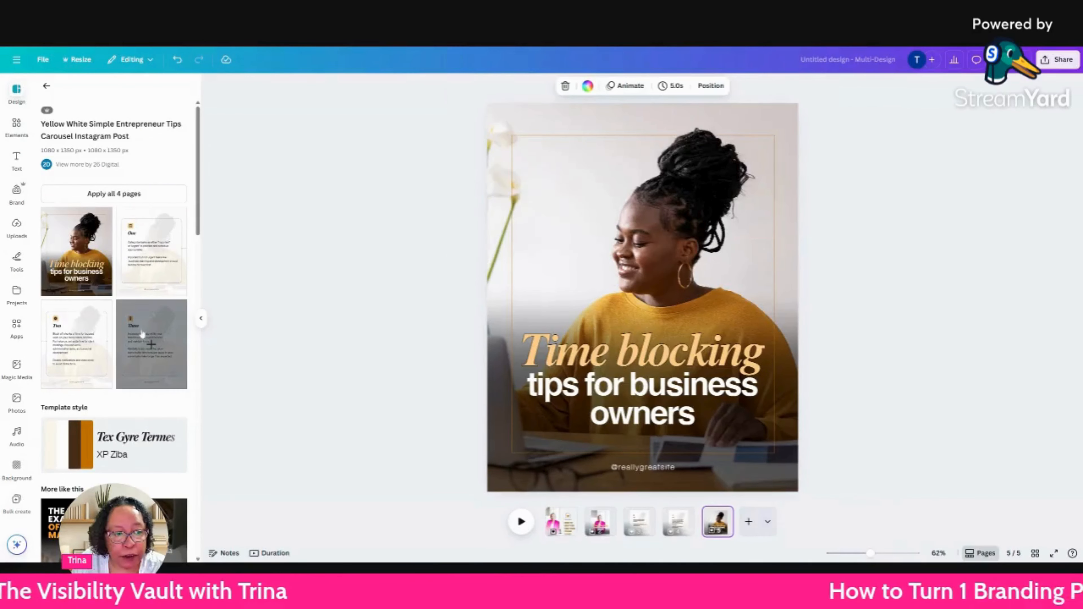
pyautogui.click(141, 335)
pyautogui.click(519, 330)
# Review the carousel on pages 2 to 5, from the cover through the three tip pages.
pyautogui.click(599, 529)
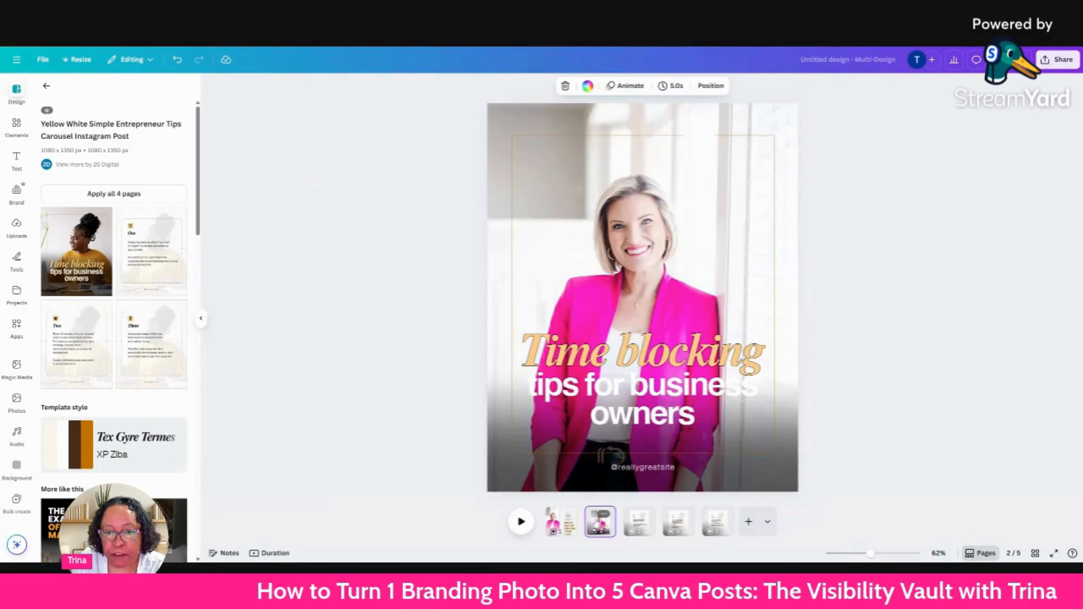
pyautogui.click(639, 521)
pyautogui.click(679, 522)
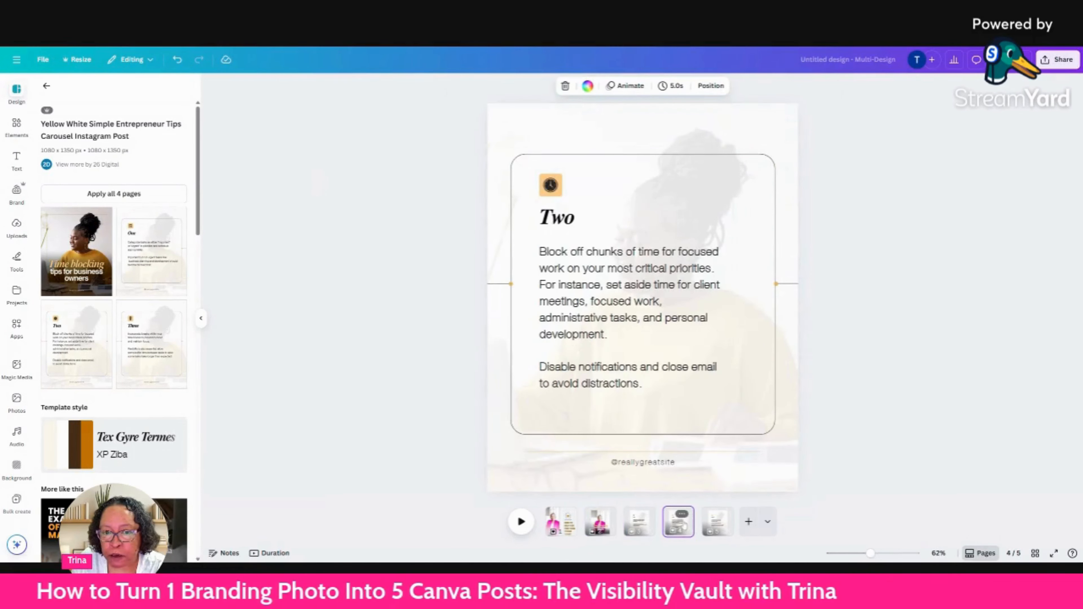
pyautogui.click(711, 525)
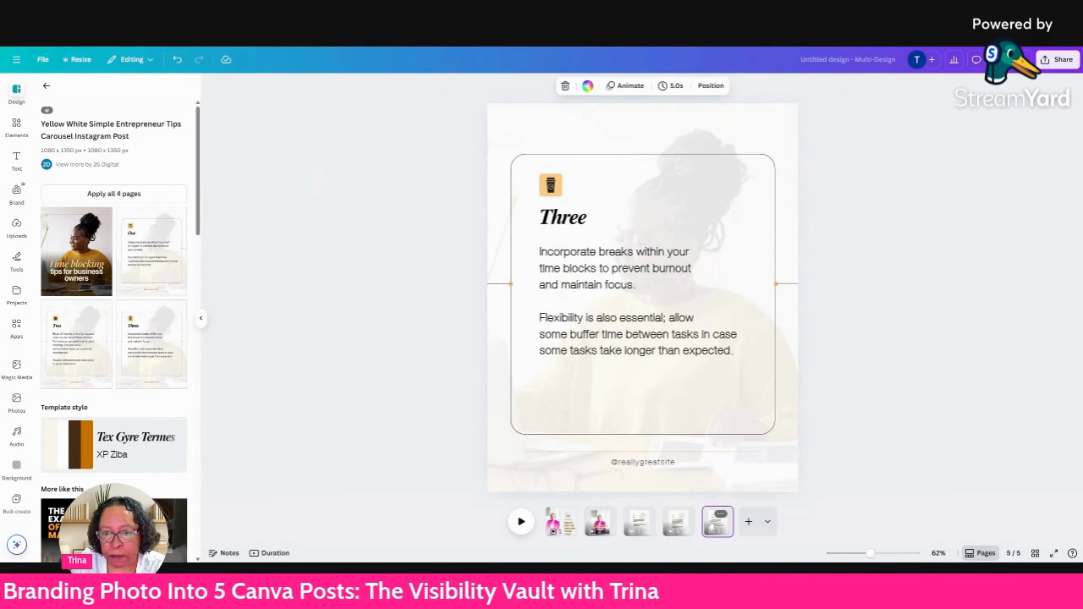
pyautogui.click(601, 527)
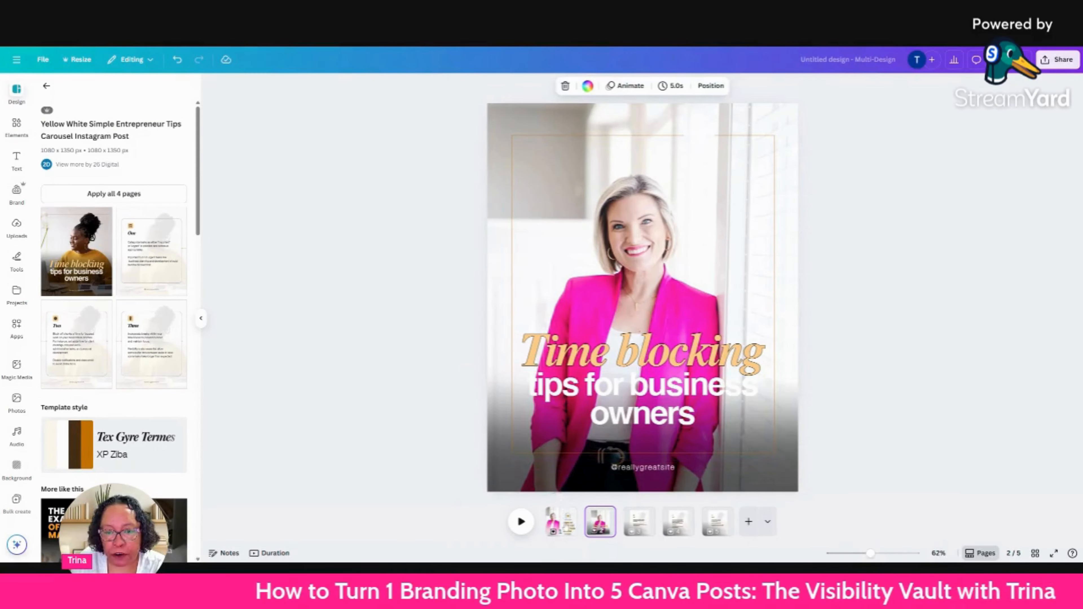
# Duplicate the realtor post on page 1 and leave the carousel template's details.
pyautogui.click(560, 522)
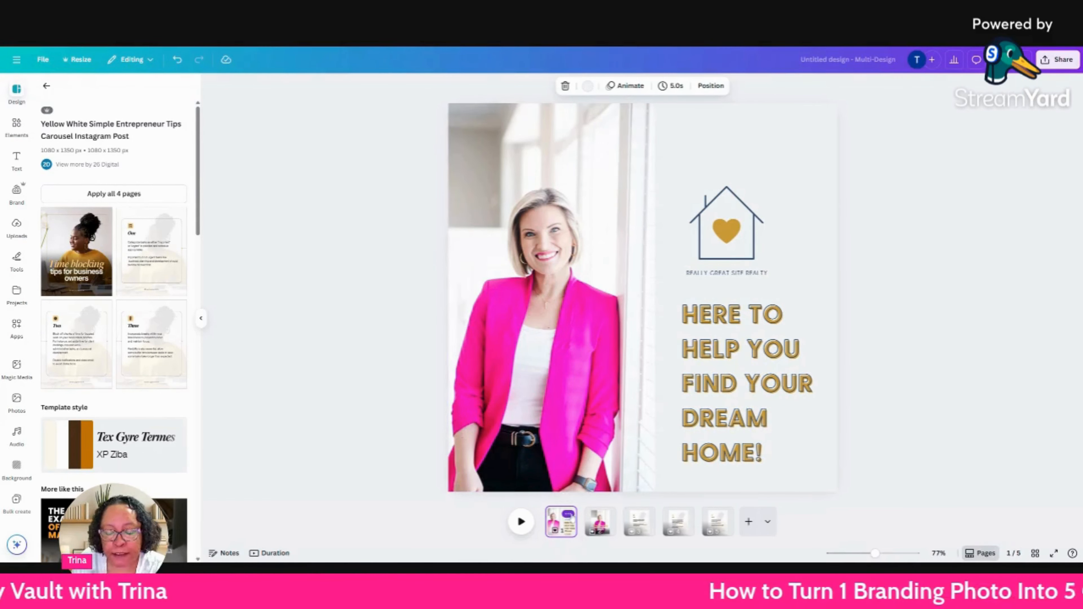
pyautogui.click(568, 514)
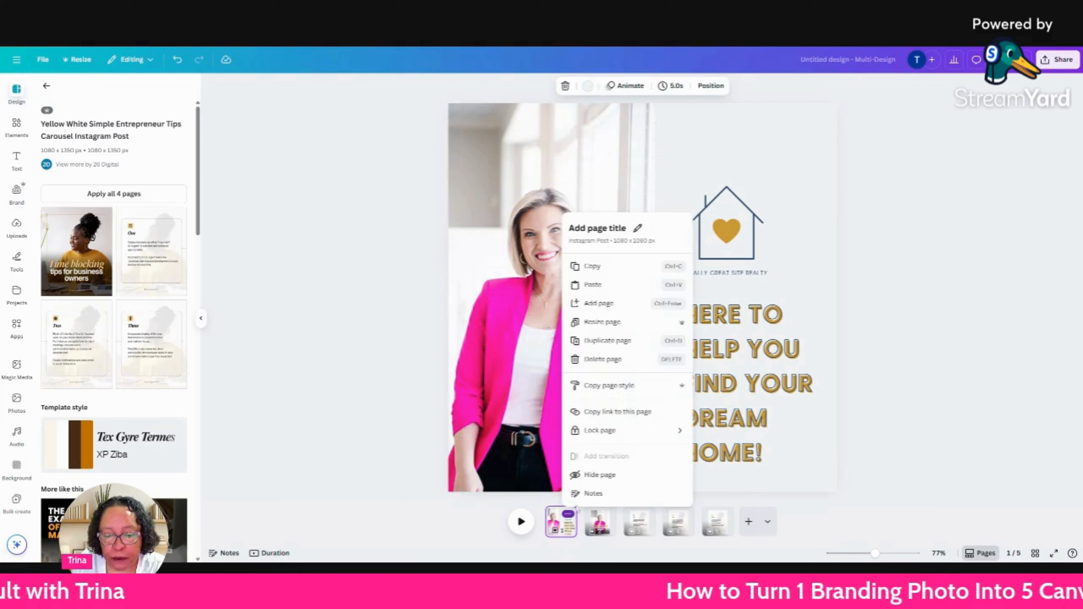
pyautogui.click(622, 343)
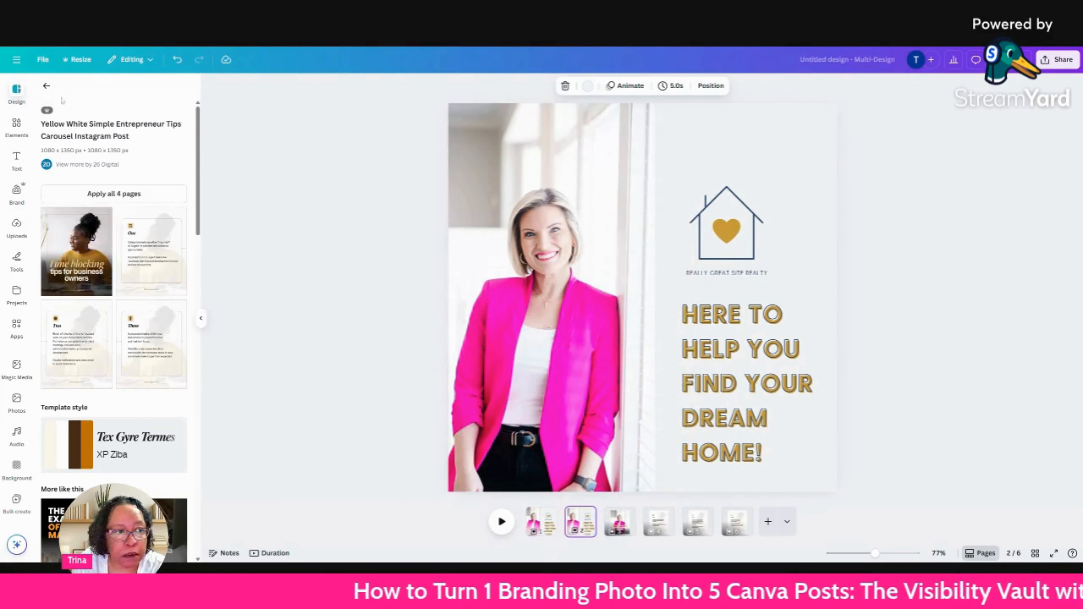
pyautogui.click(46, 86)
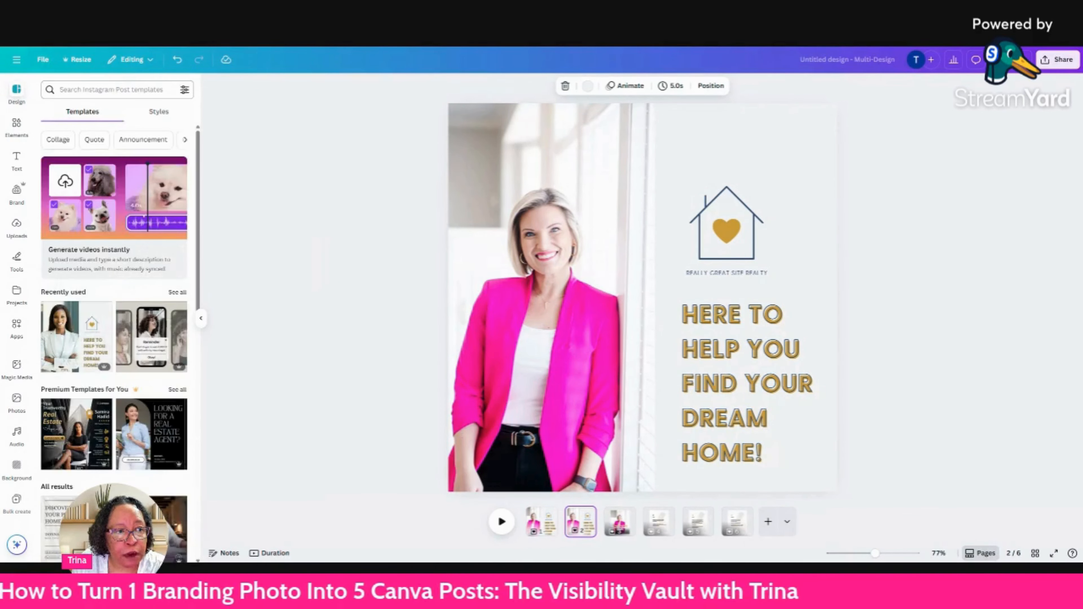
# Resize only the current page 2 within this design to Instagram Story, 1080 × 1920 px.
pyautogui.click(87, 59)
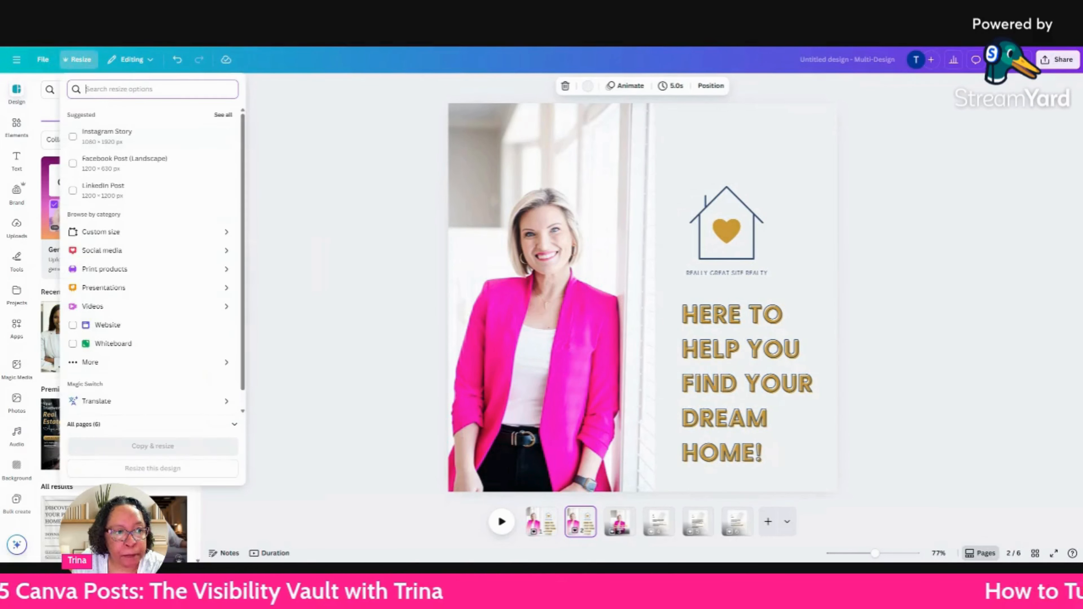
pyautogui.click(121, 138)
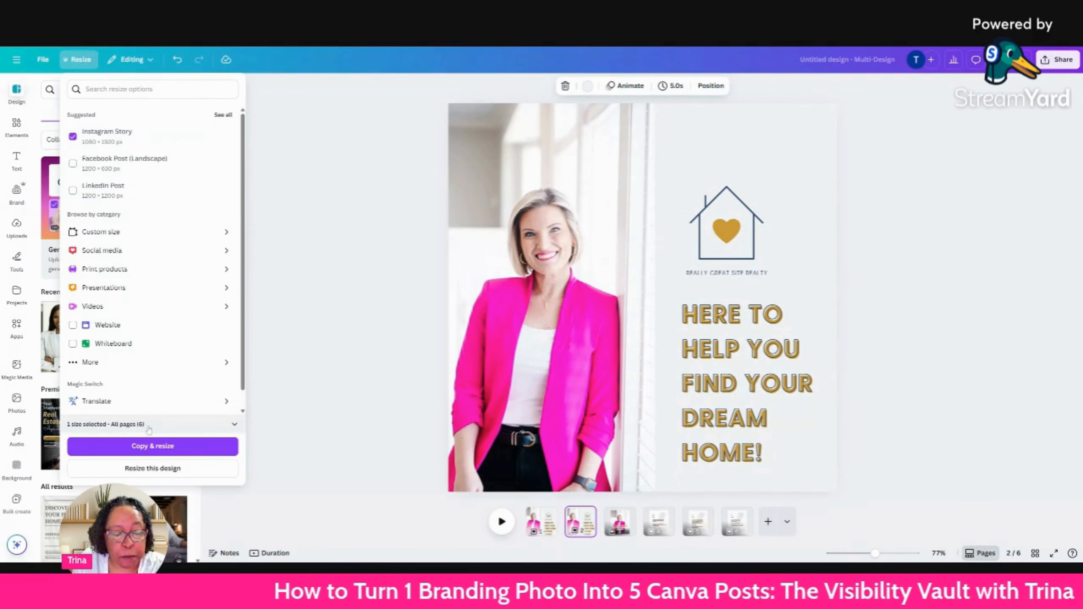
pyautogui.click(234, 425)
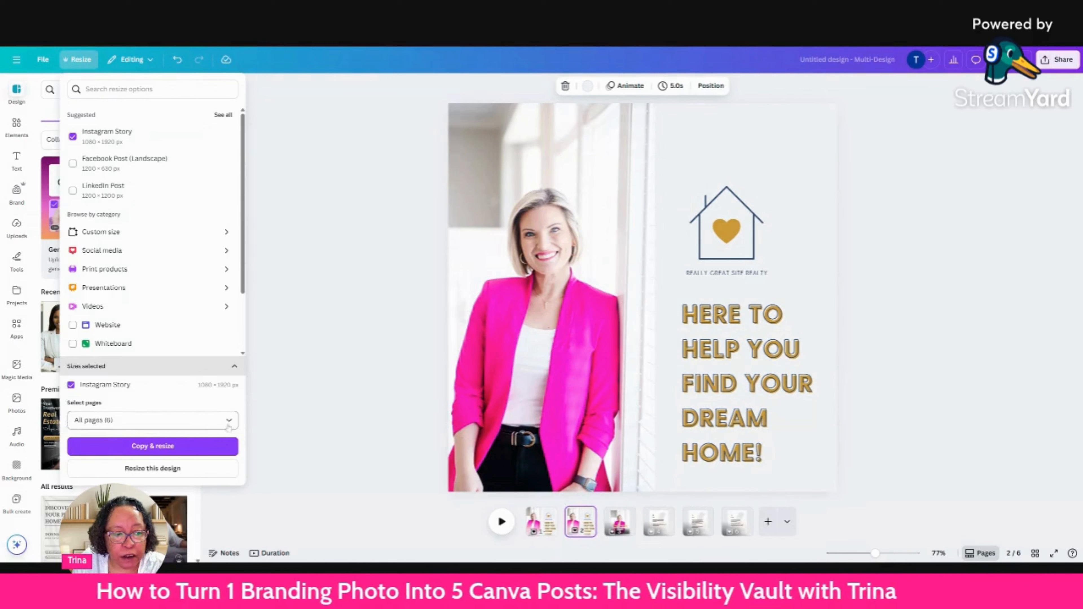
pyautogui.click(228, 422)
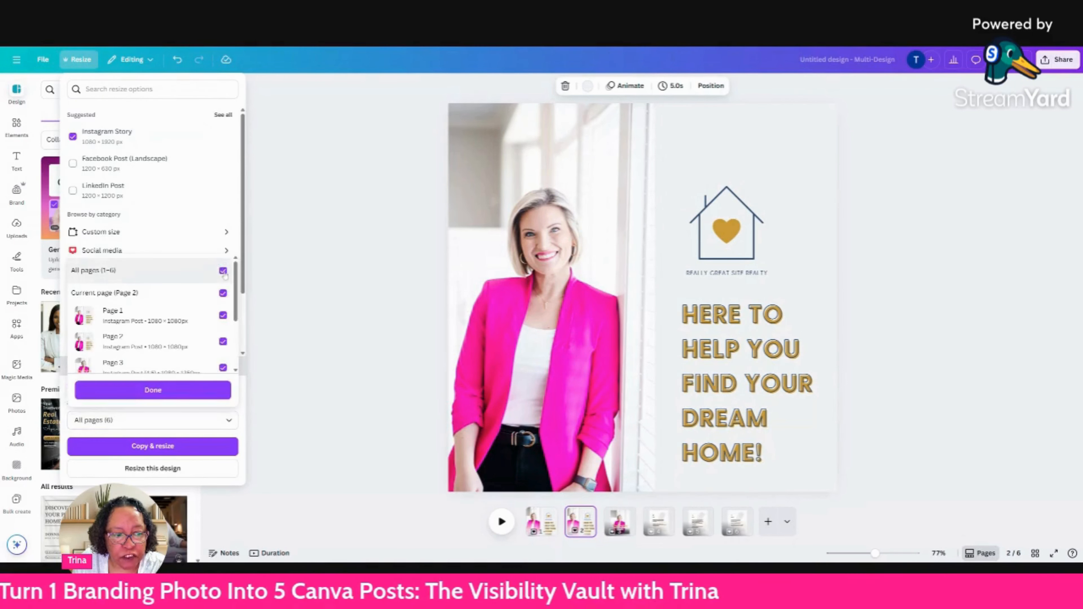
pyautogui.click(223, 271)
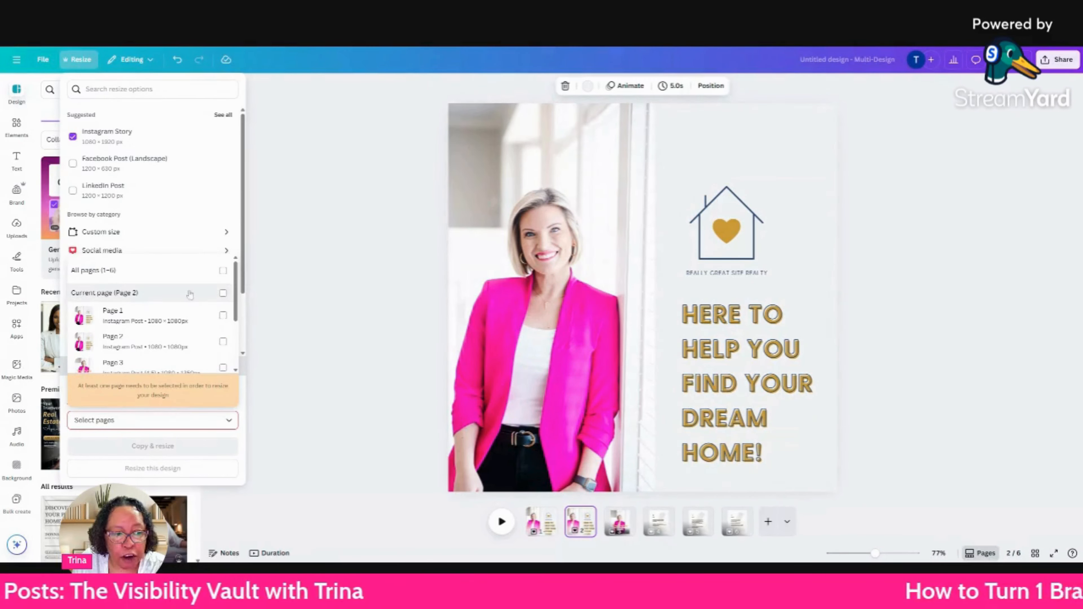
pyautogui.click(222, 294)
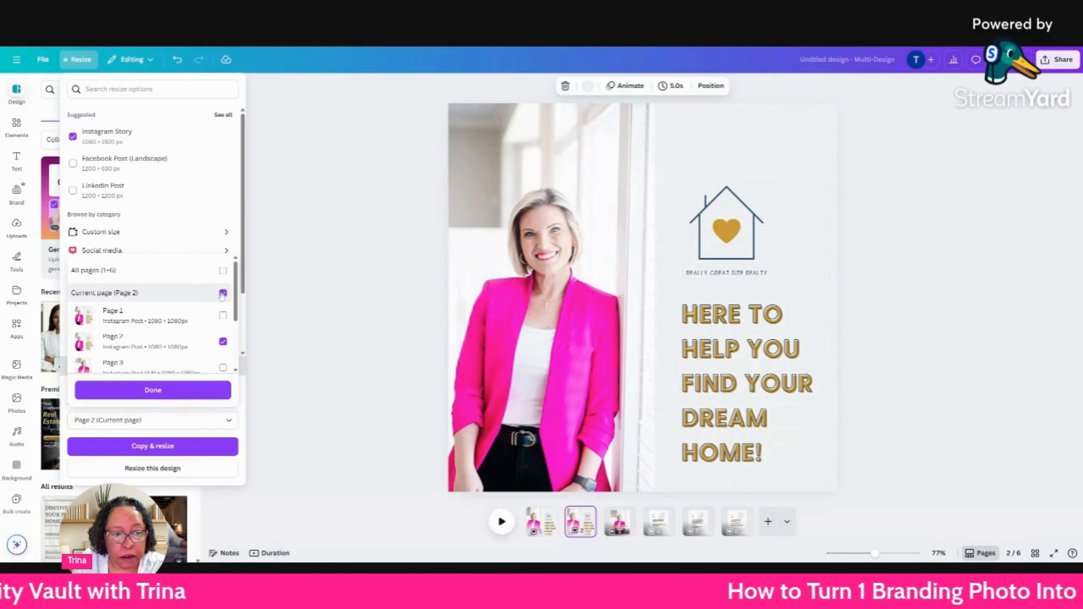
pyautogui.click(149, 473)
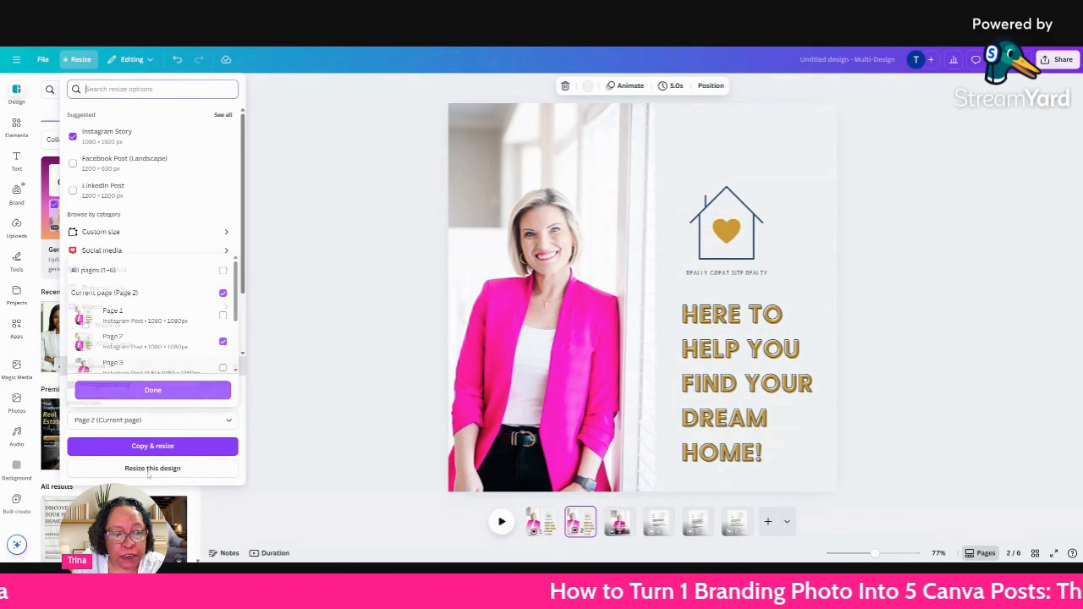
pyautogui.click(150, 469)
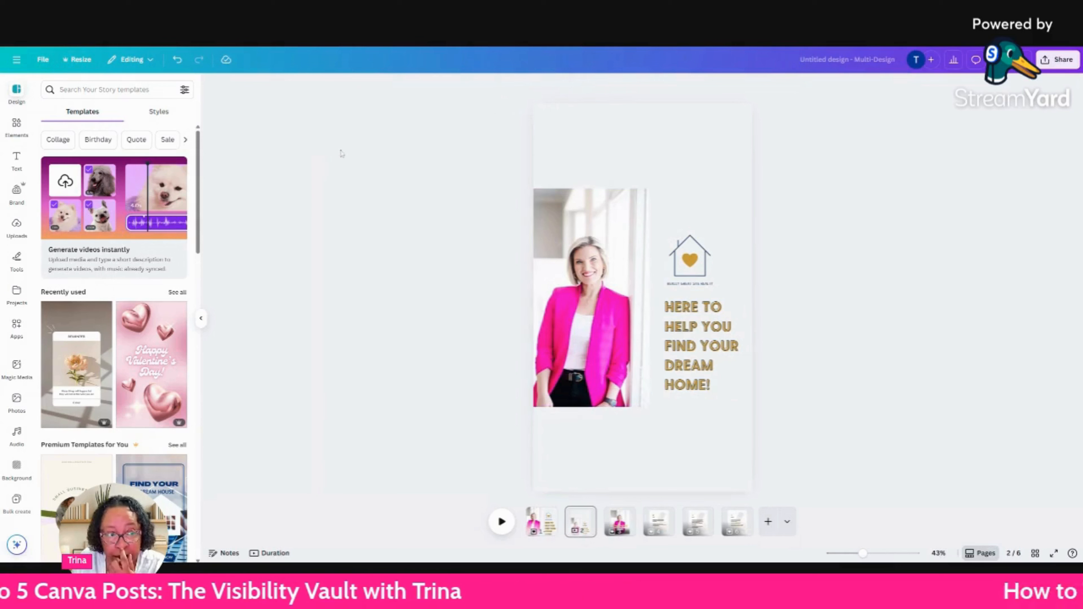
# Reposition the pink-blazer photo on the Story page and copy it.
pyautogui.click(572, 260)
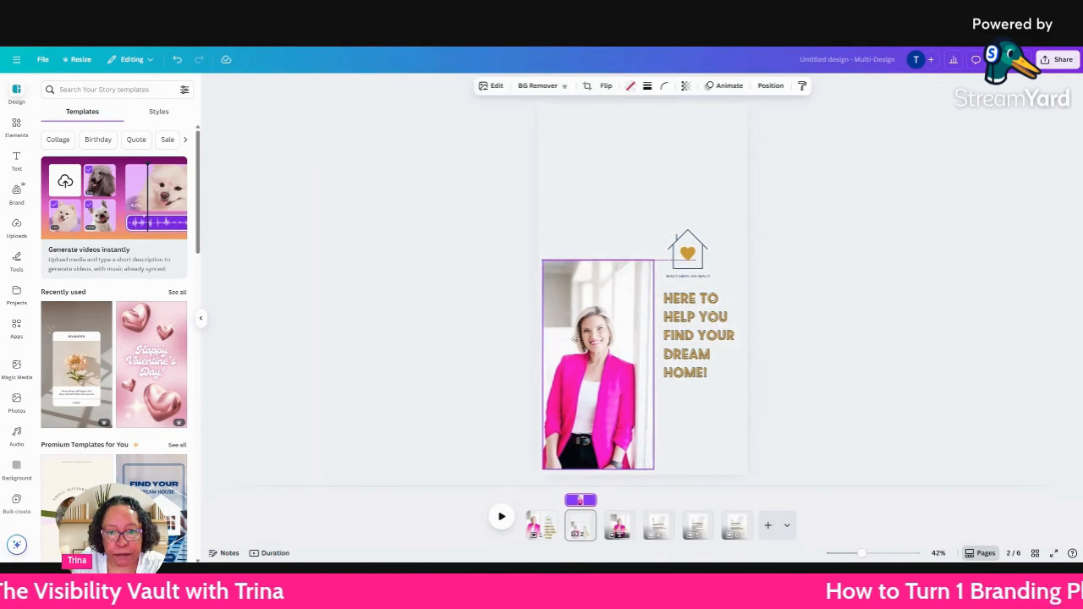
pyautogui.rightClick(627, 264)
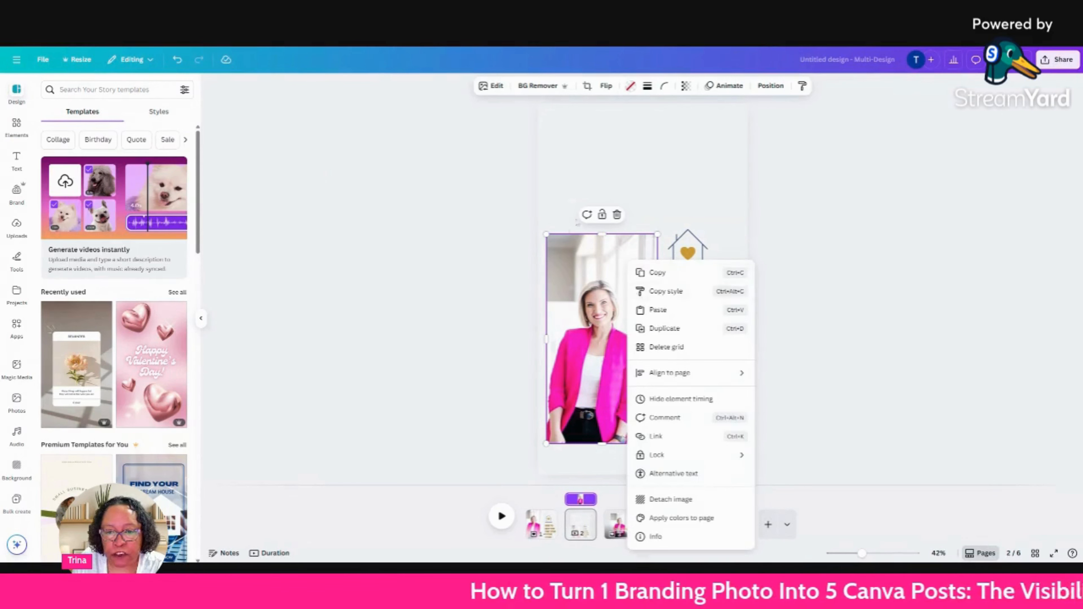
pyautogui.click(665, 276)
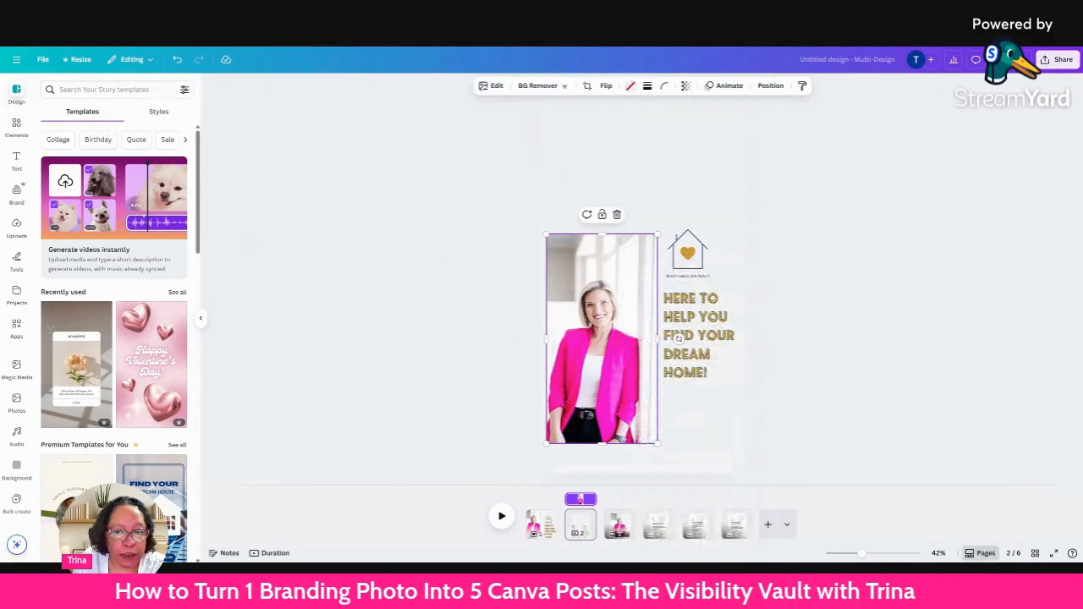
# Search the templates for "instagram story realtor" and replace page 2 with the Neutral Modern Real Estate Just Listed story.
pyautogui.click(104, 90)
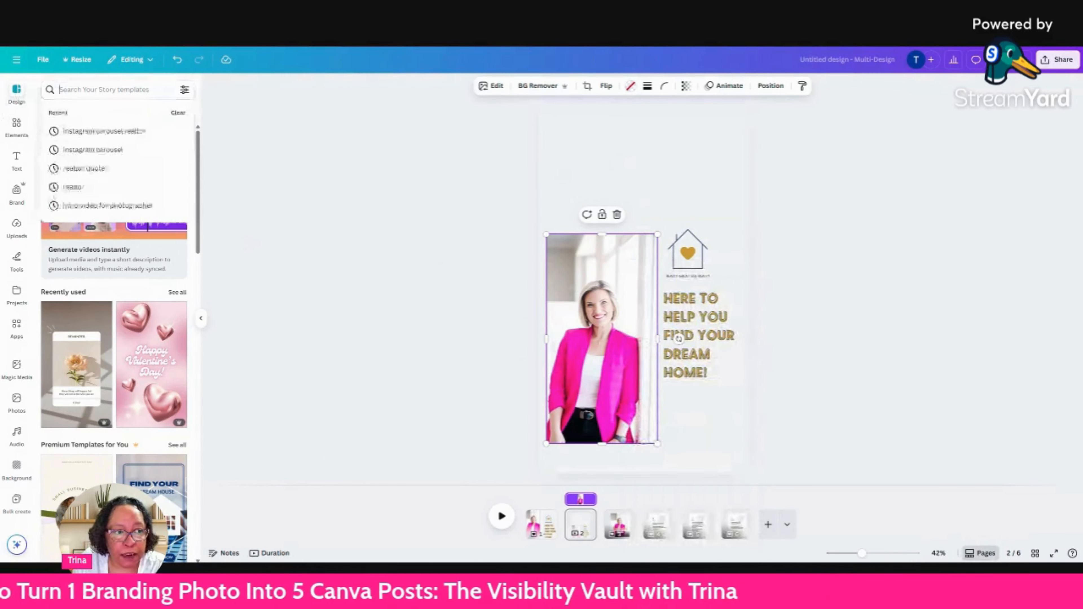
pyautogui.write('ins')
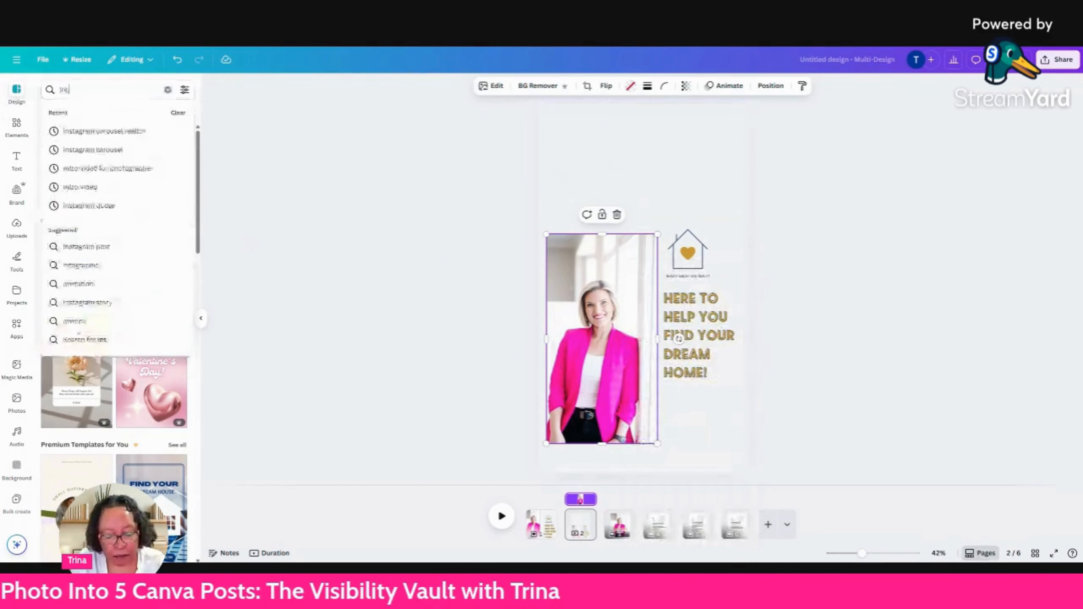
pyautogui.write('tagra')
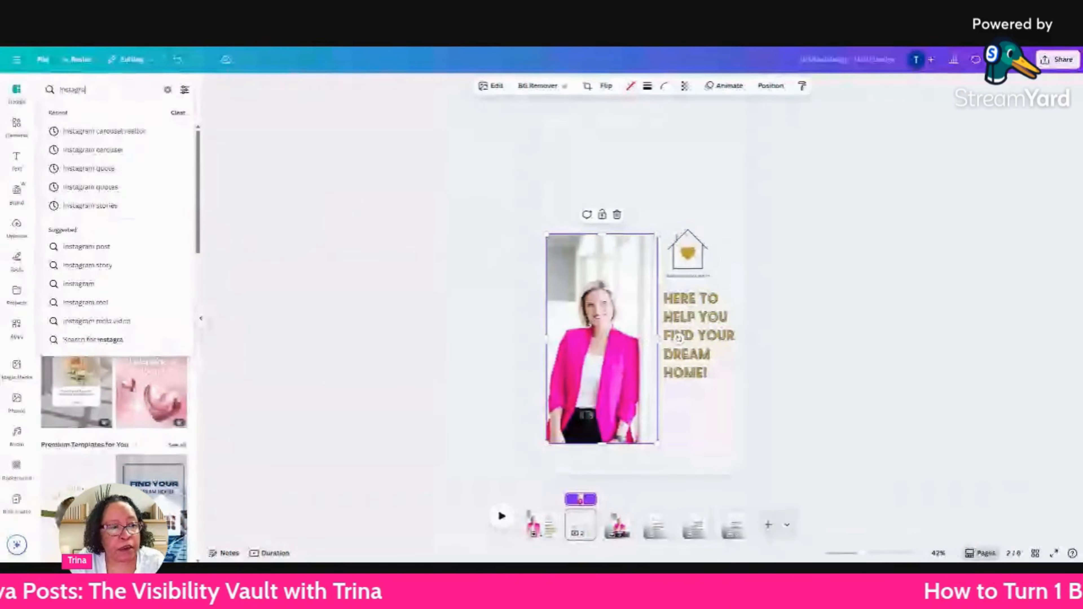
pyautogui.write('m story')
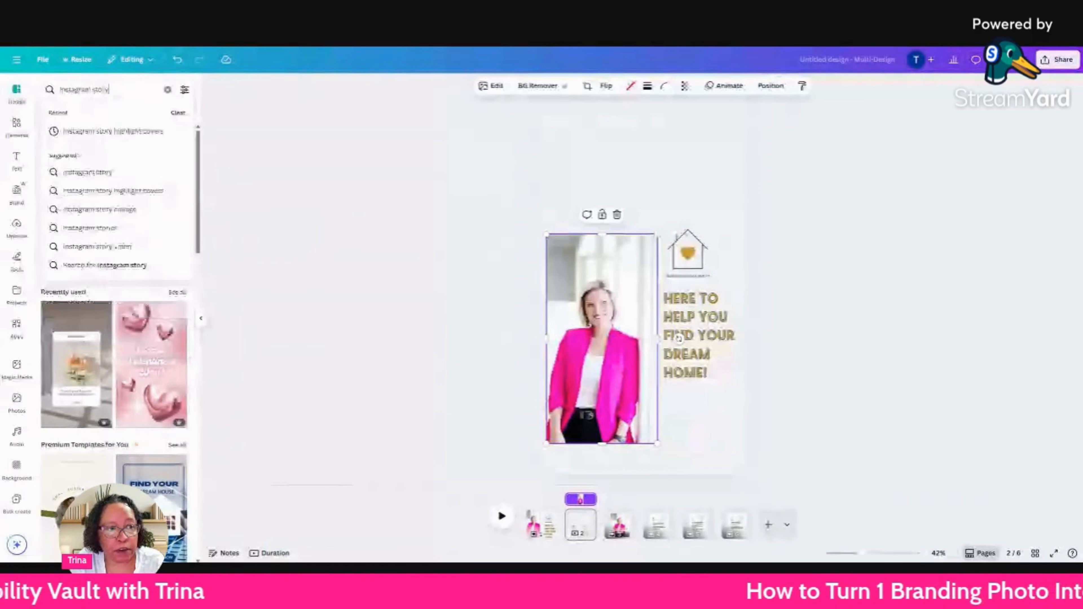
pyautogui.write(' realior')
pyautogui.press('Return')
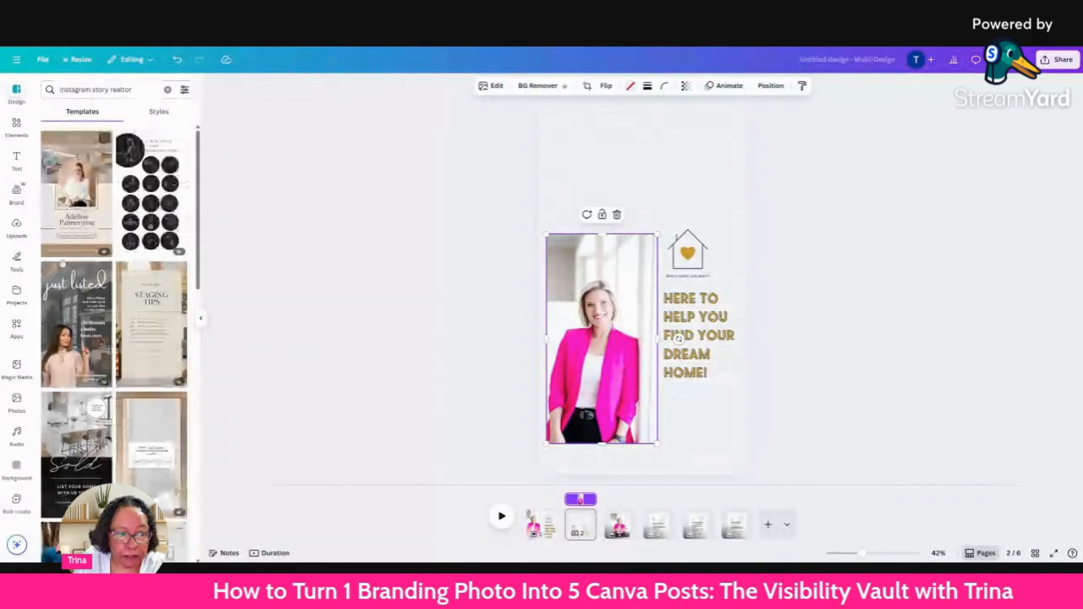
pyautogui.click(71, 309)
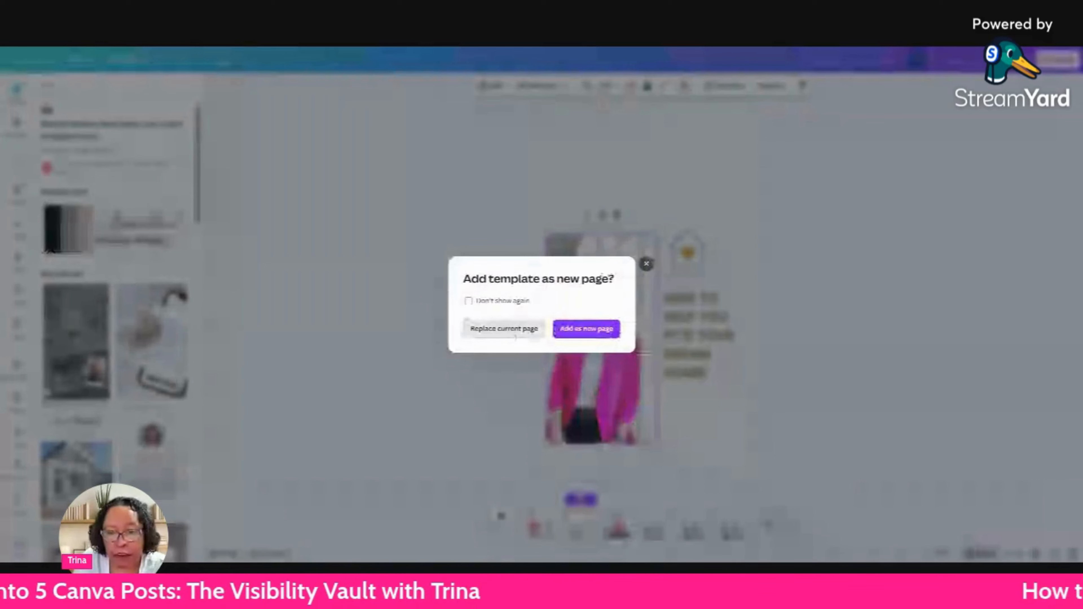
pyautogui.click(515, 337)
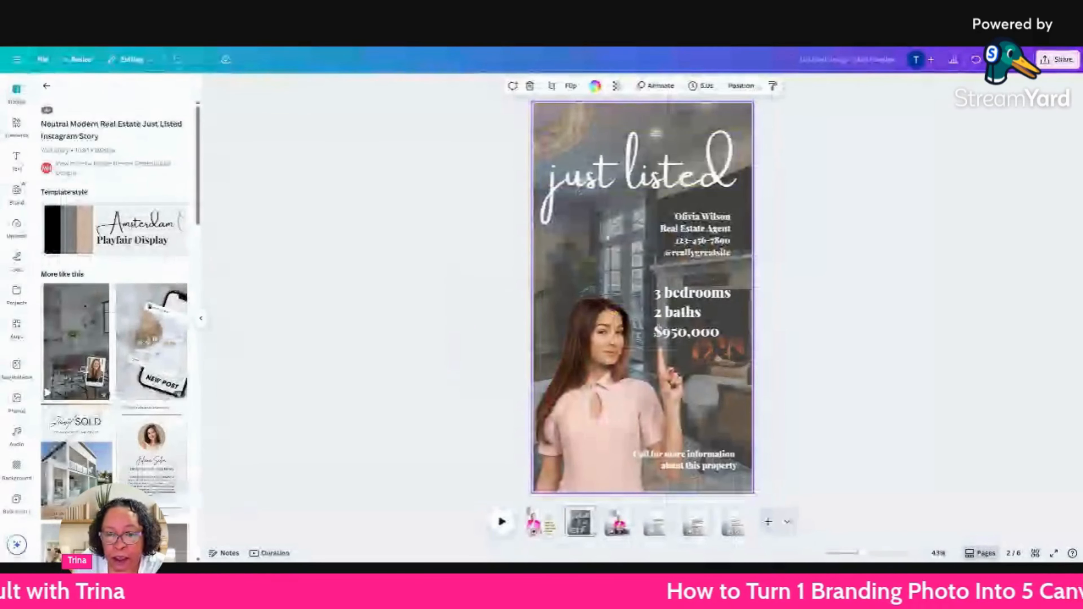
# Paste the pink-blazer photo onto the Just Listed story in place of the template's cut-out woman, deleting her image.
pyautogui.rightClick(606, 236)
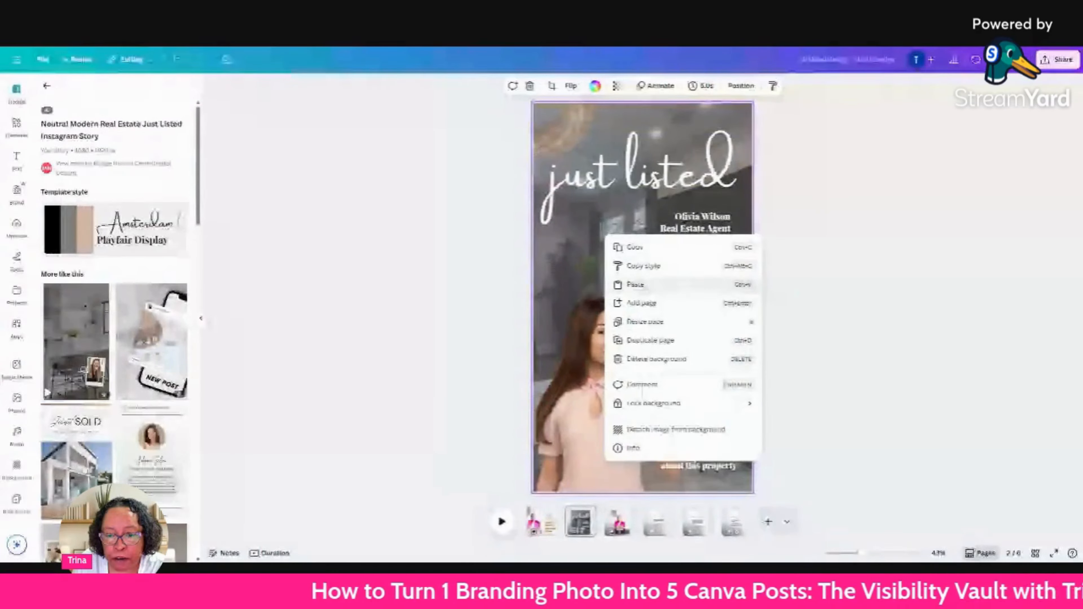
pyautogui.click(635, 285)
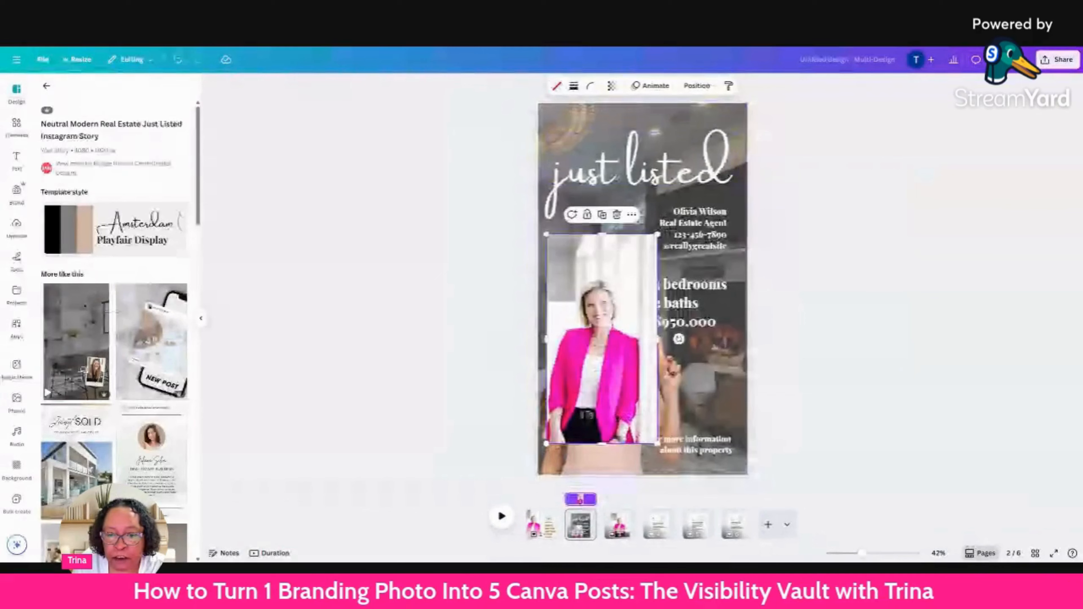
pyautogui.click(610, 363)
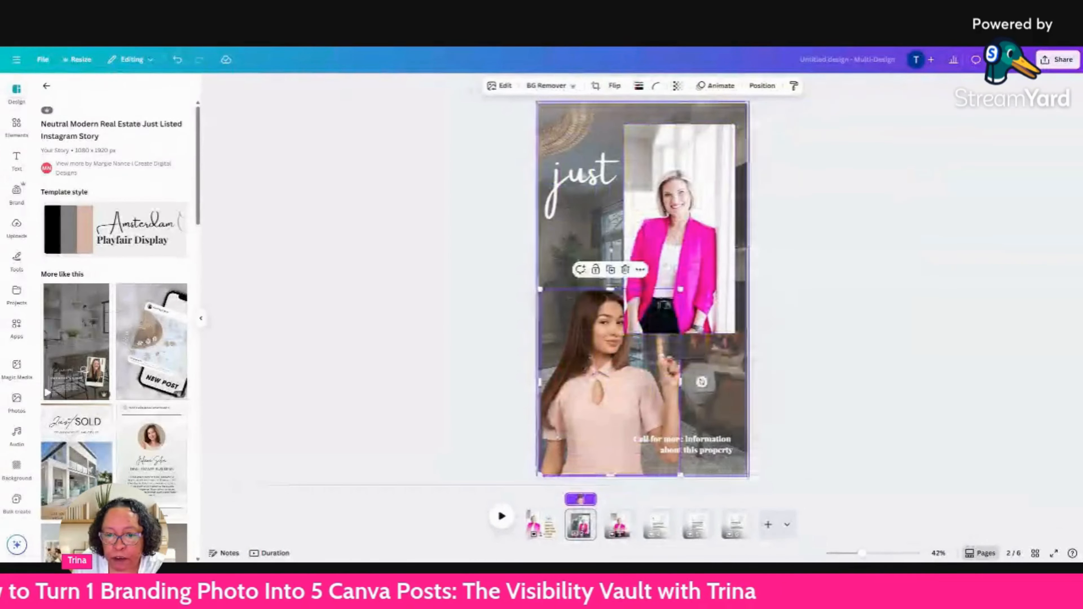
pyautogui.click(626, 269)
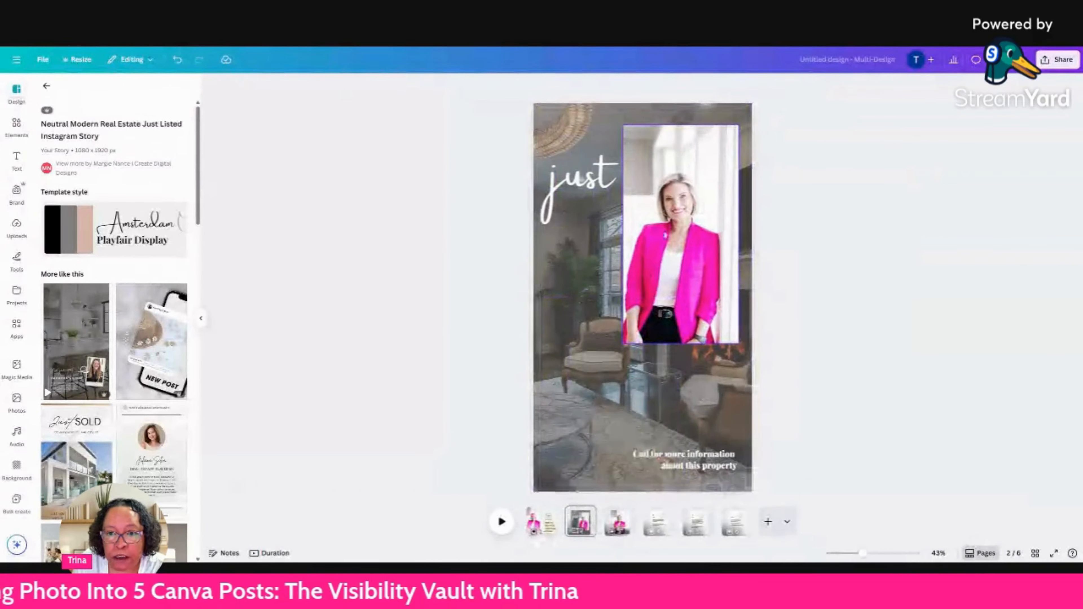
pyautogui.moveTo(673, 230); pyautogui.dragTo(598, 366)
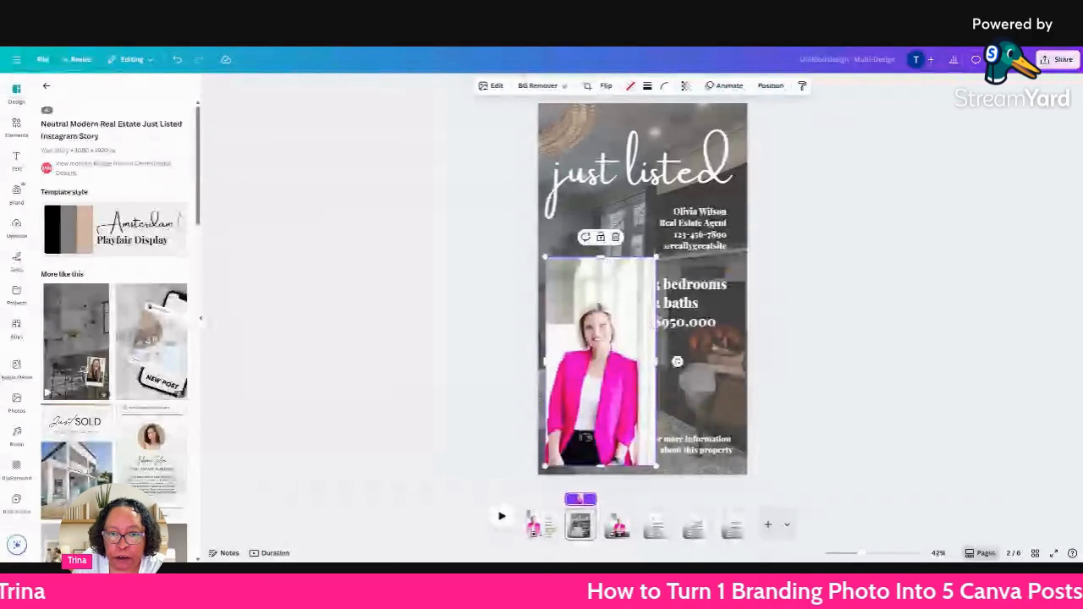
# Remove the pink-blazer photo's background, then enlarge the cut-out and seat it in the story's lower-left corner.
pyautogui.click(546, 93)
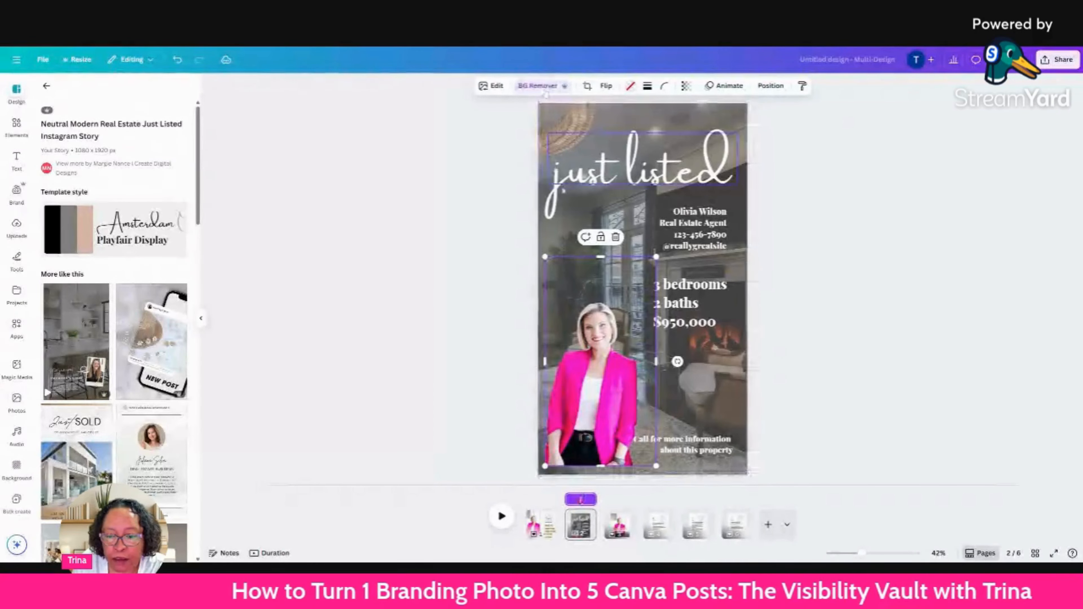
pyautogui.moveTo(592, 324); pyautogui.dragTo(584, 333)
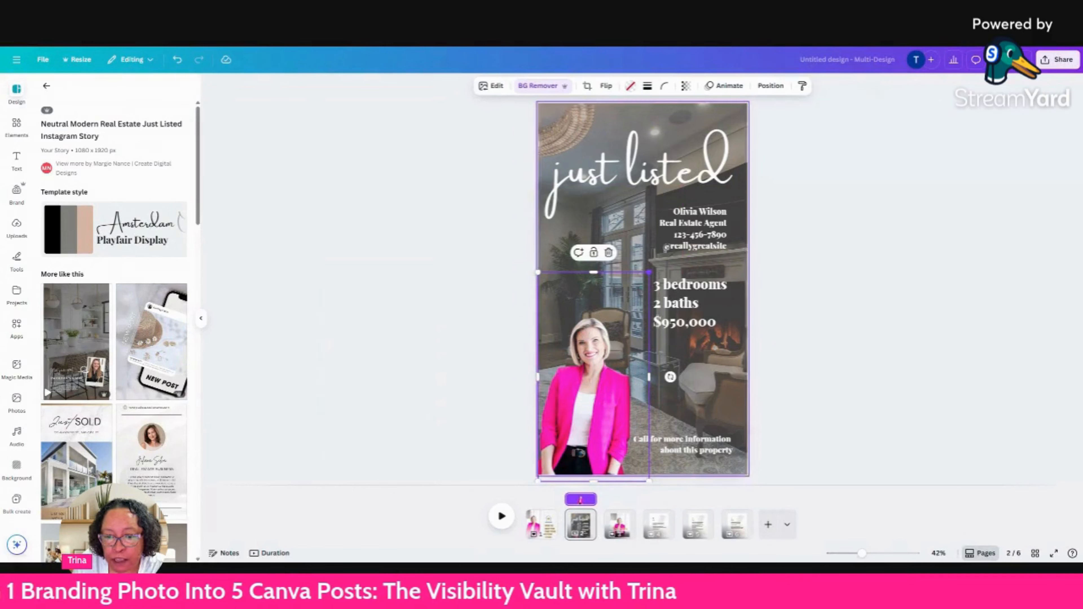
pyautogui.moveTo(649, 272); pyautogui.dragTo(694, 214)
pyautogui.moveTo(624, 295); pyautogui.dragTo(617, 298)
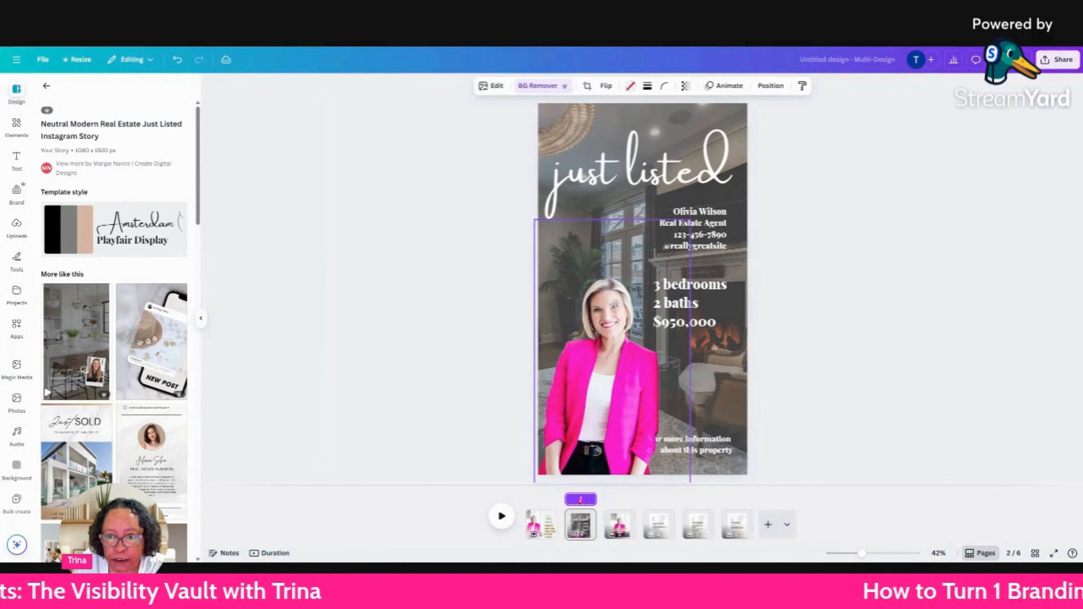
pyautogui.click(825, 278)
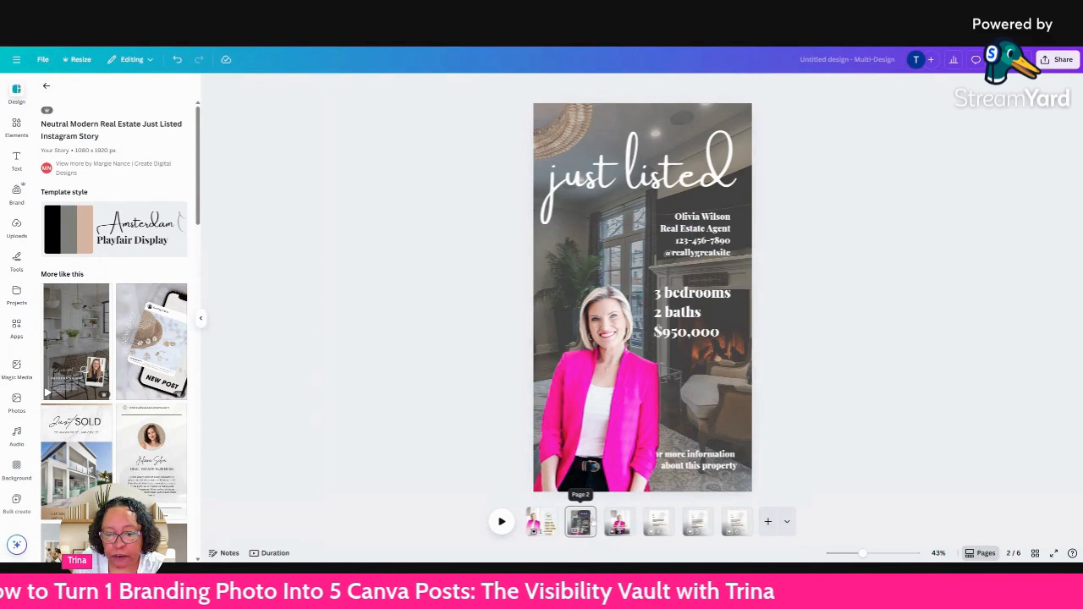
# Duplicate the Just Listed page 2 and browse the suggested Story templates for another realtor design.
pyautogui.click(585, 515)
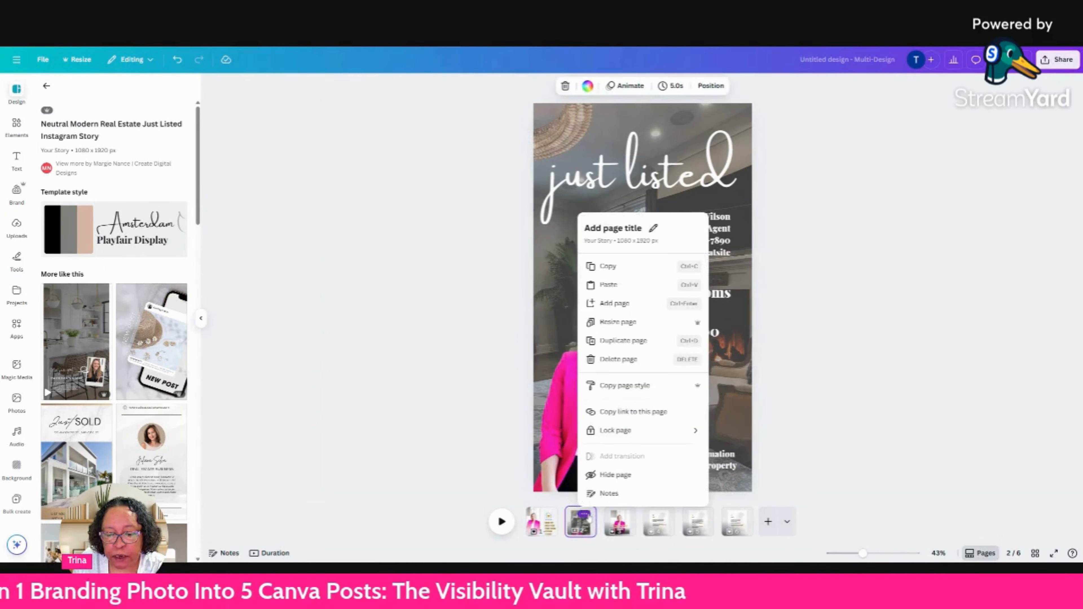
pyautogui.click(622, 341)
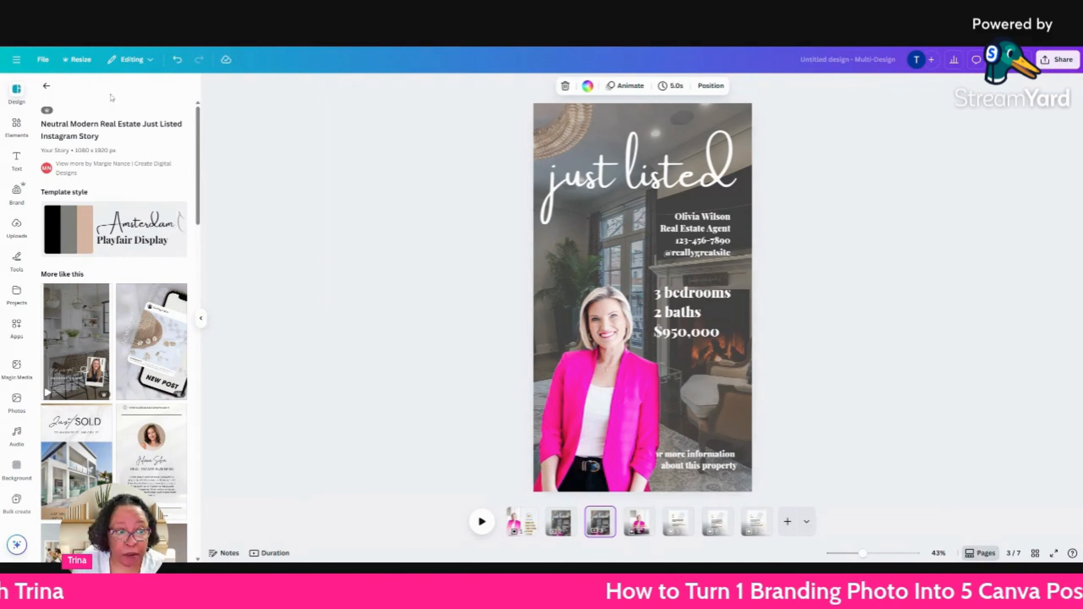
pyautogui.click(46, 86)
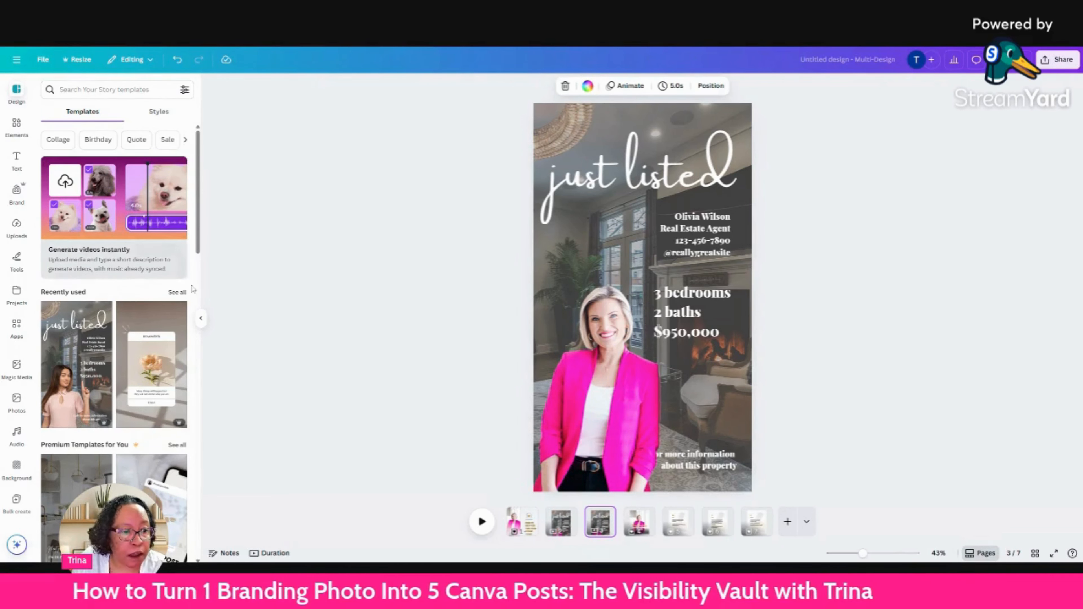
pyautogui.moveTo(199, 241); pyautogui.dragTo(194, 392)
pyautogui.scroll(-2, 194, 392)
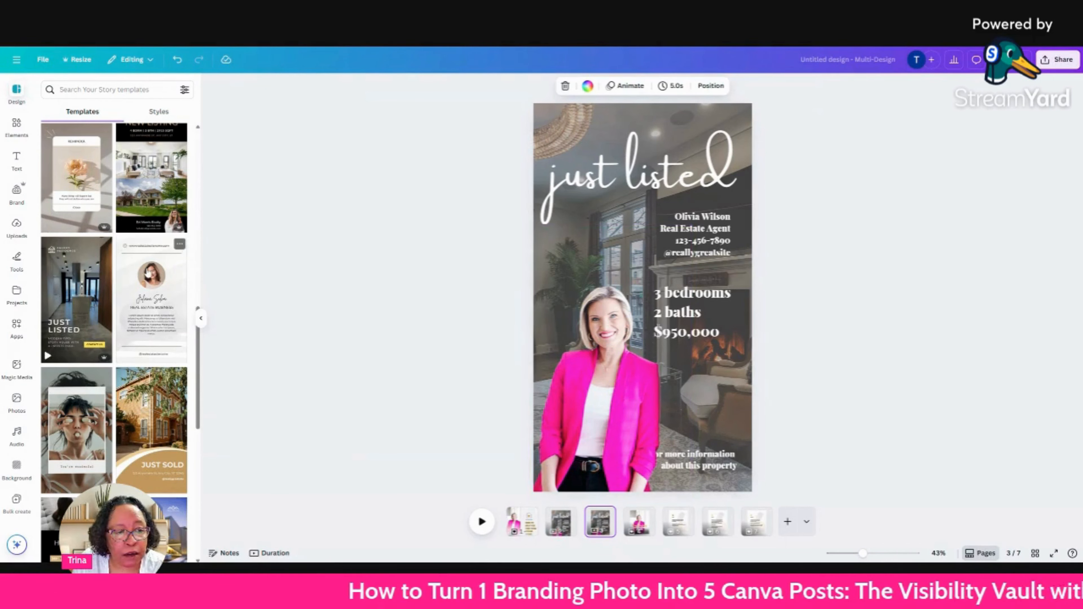
# Delete the photo grid from the duplicated page 3 and replace the page with the White Minimalist Realtor story template.
pyautogui.click(634, 336)
pyautogui.click(627, 200)
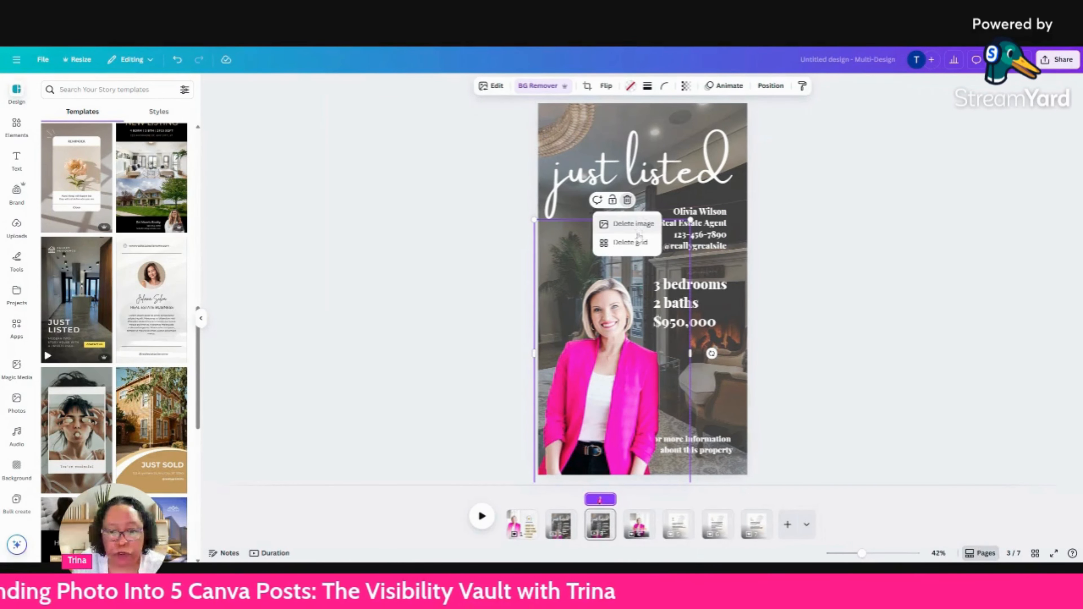
pyautogui.click(637, 245)
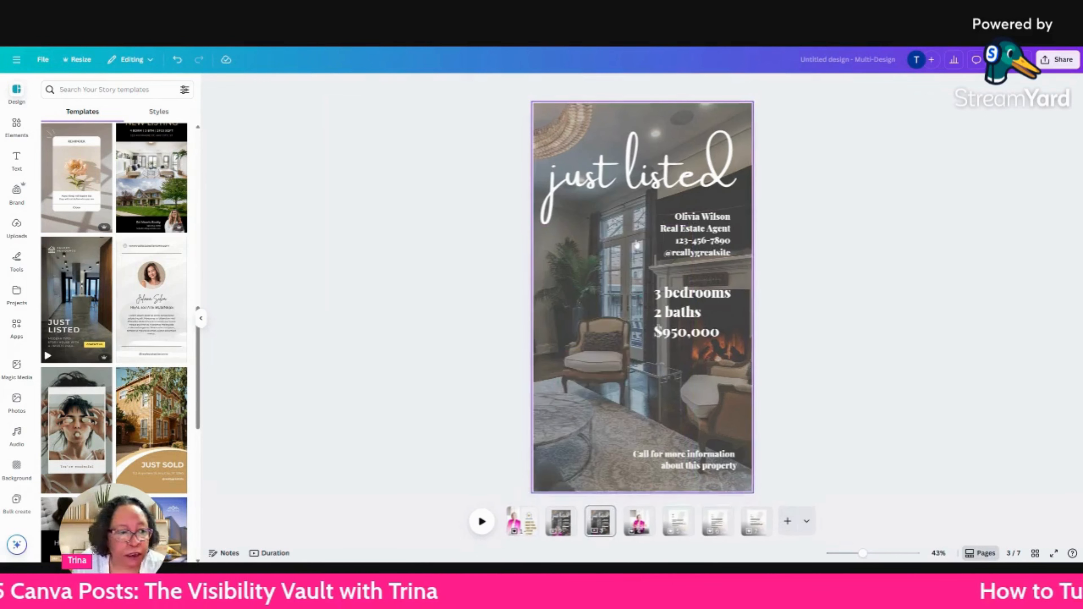
pyautogui.click(149, 299)
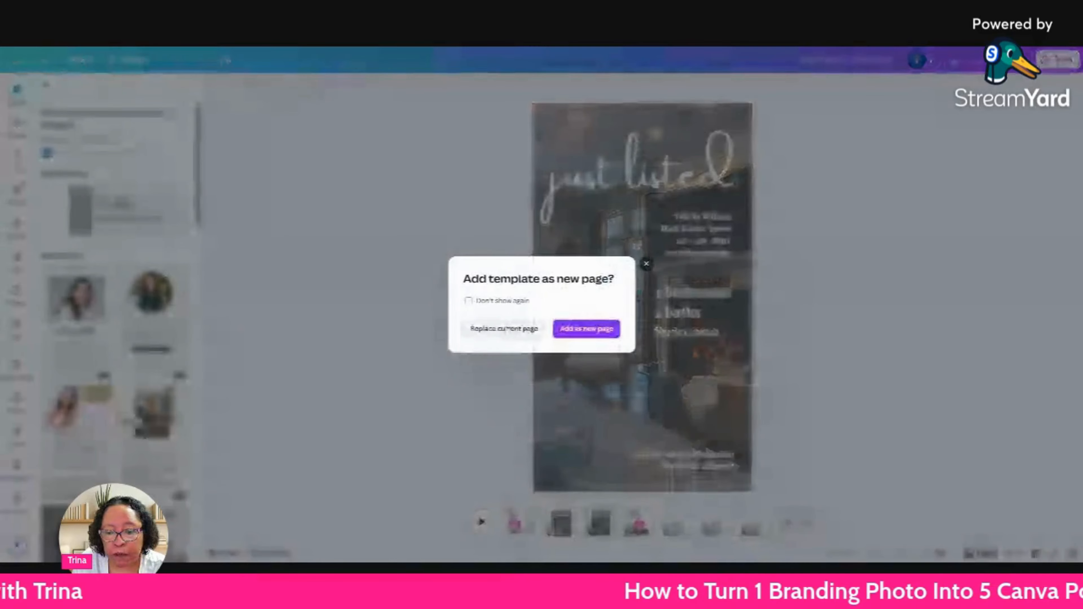
pyautogui.click(506, 330)
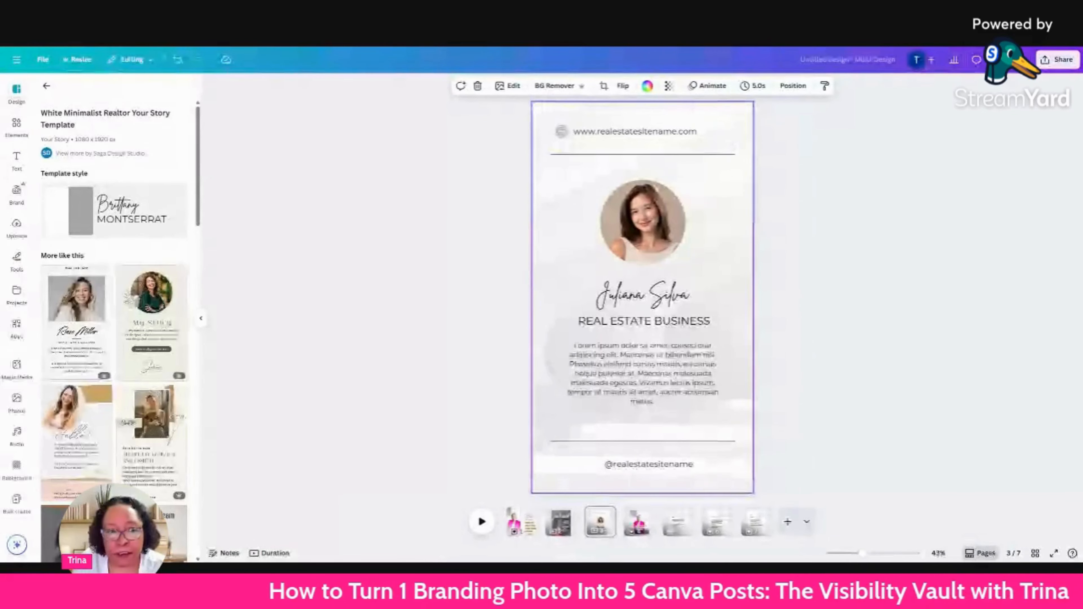
# Paste the copied pink-blazer photo onto page 3 and try to place it in the emptied circular portrait frame.
pyautogui.rightClick(702, 261)
pyautogui.click(725, 307)
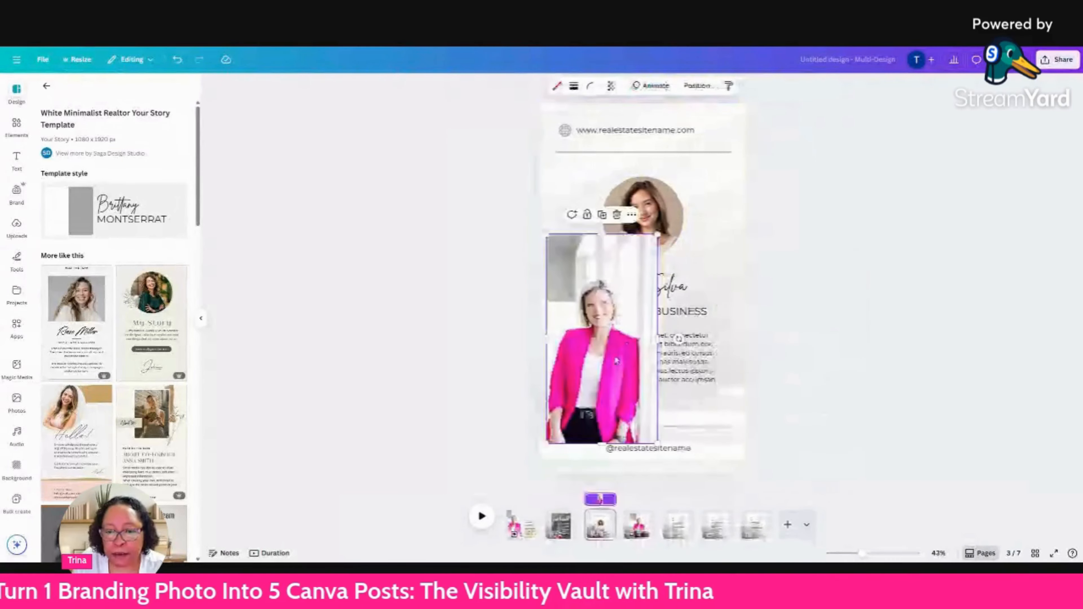
pyautogui.moveTo(606, 341); pyautogui.dragTo(596, 382)
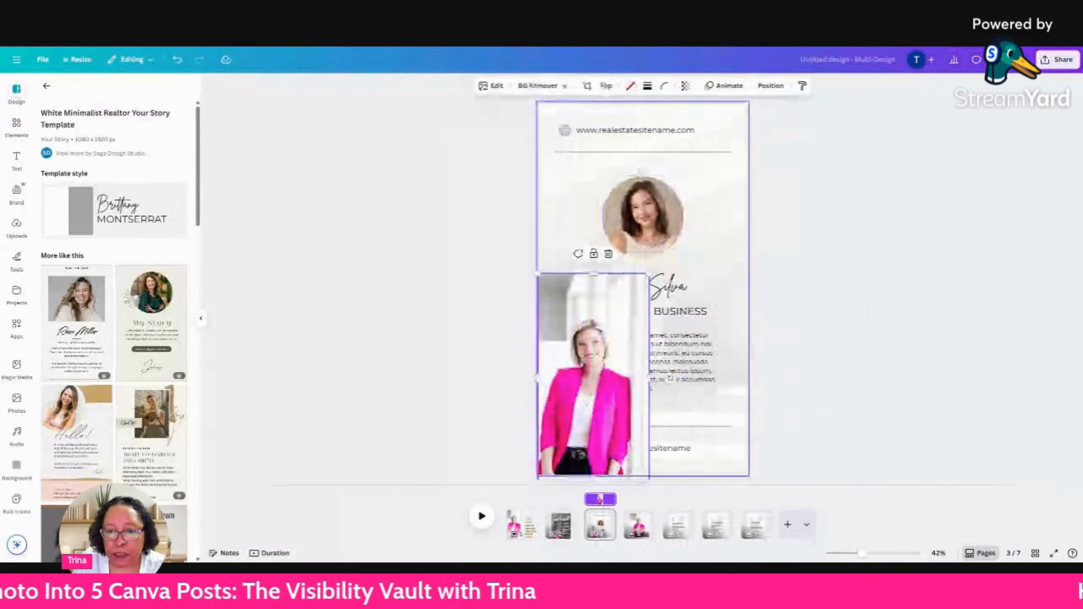
pyautogui.click(643, 218)
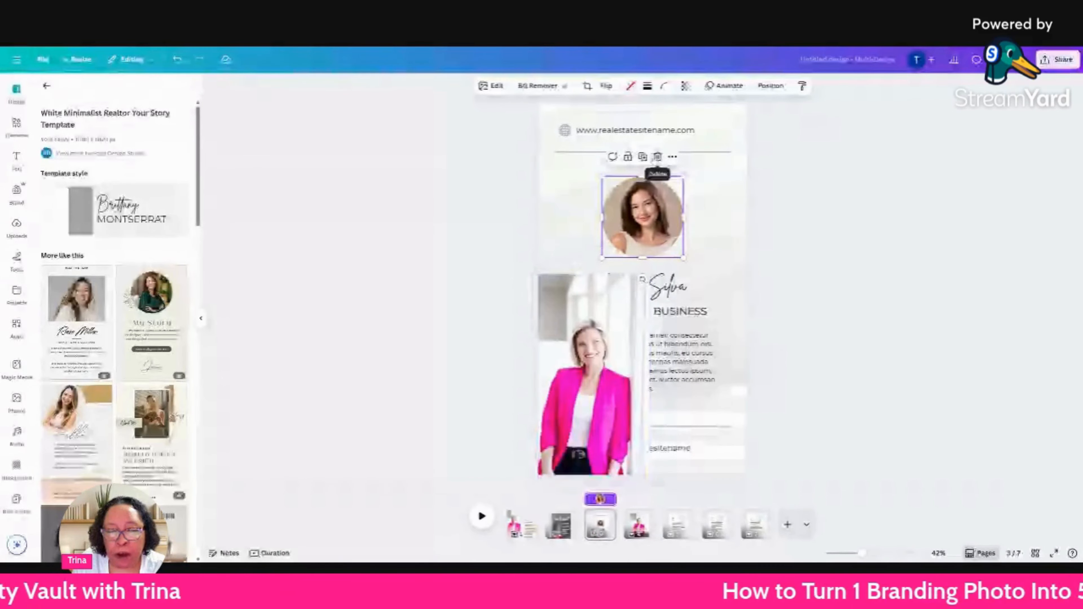
pyautogui.click(657, 158)
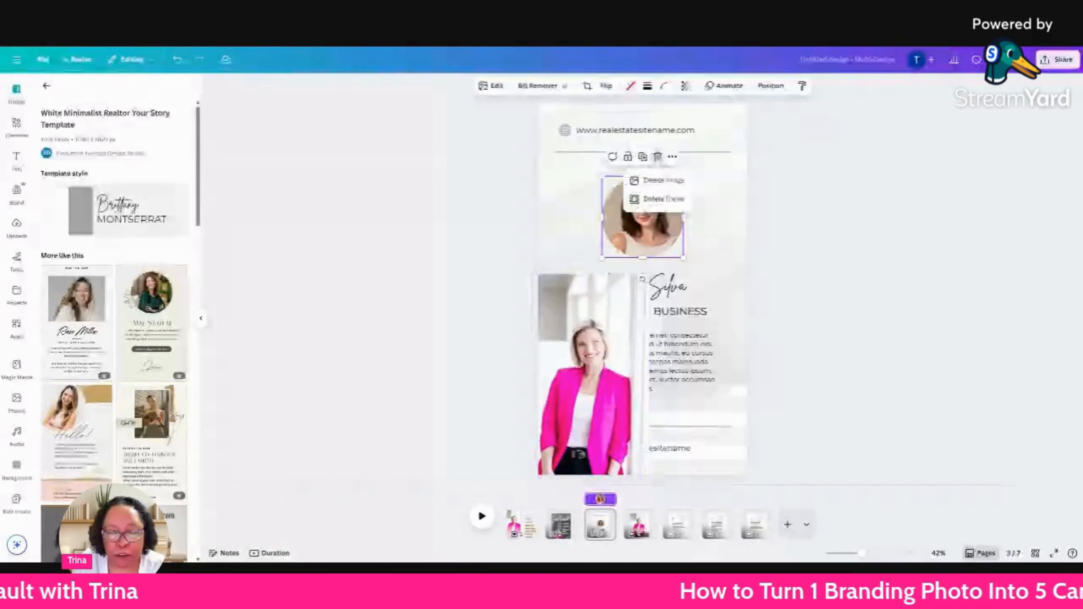
pyautogui.click(663, 181)
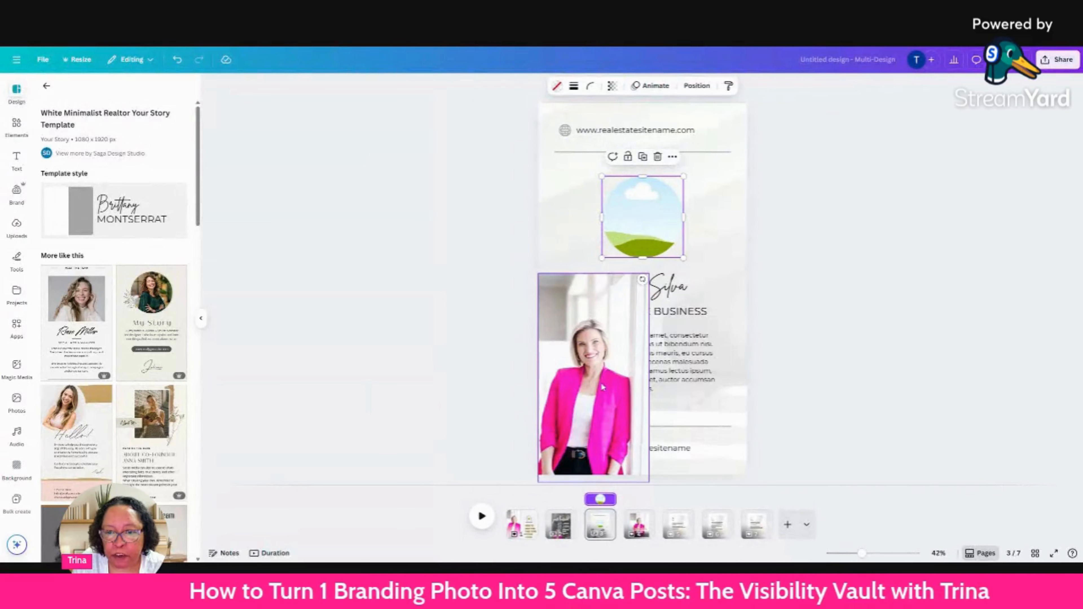
pyautogui.moveTo(597, 390); pyautogui.dragTo(691, 321)
pyautogui.moveTo(700, 266); pyautogui.dragTo(615, 377)
pyautogui.click(647, 226)
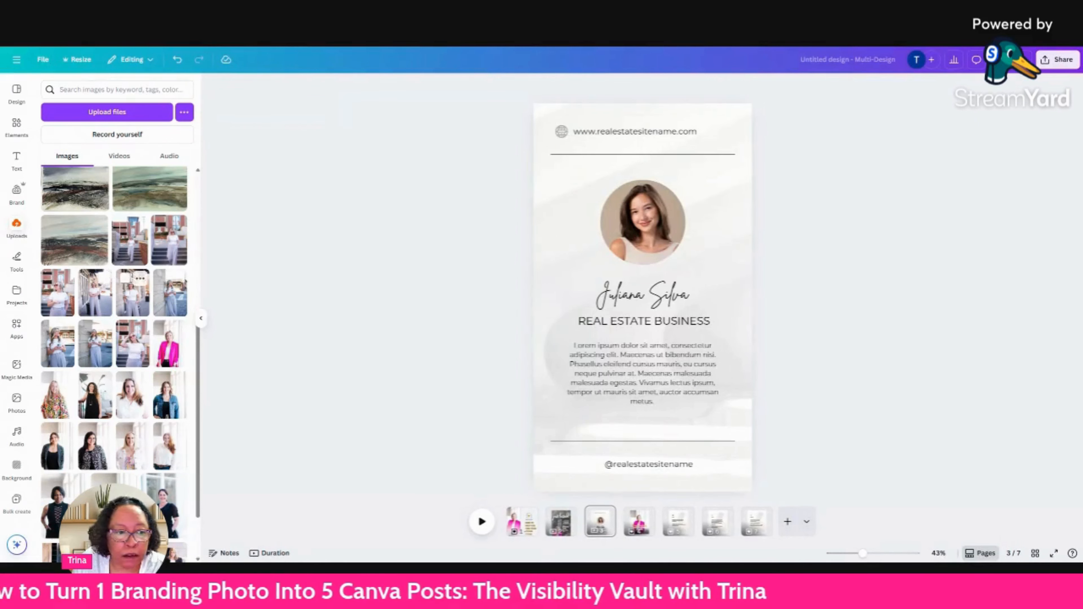
# Fill page 3's circular portrait frame with the pink-blazer photo from the uploads and select it.
pyautogui.moveTo(170, 343); pyautogui.dragTo(642, 223)
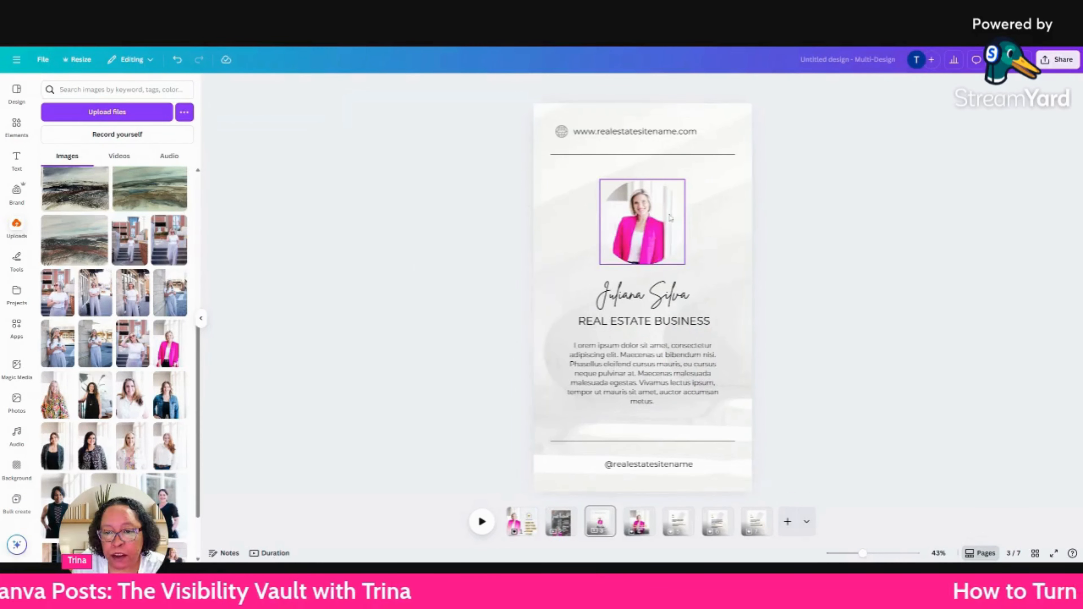
pyautogui.click(664, 228)
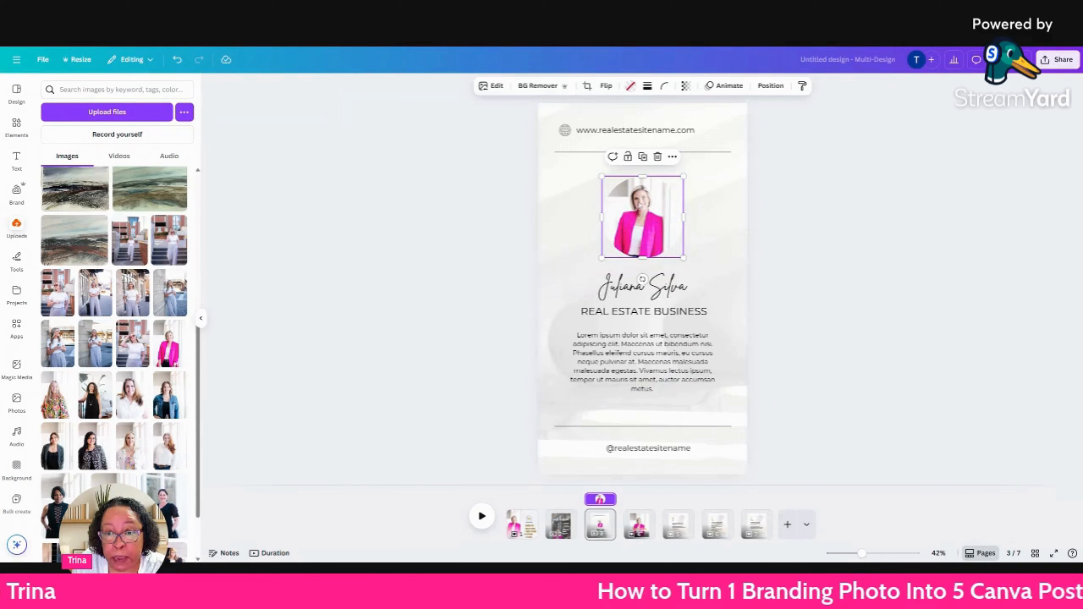
# Enlarge the pink-blazer photo inside page 3's circular frame and reposition it so her head and shoulders fill the circle.
pyautogui.click(587, 85)
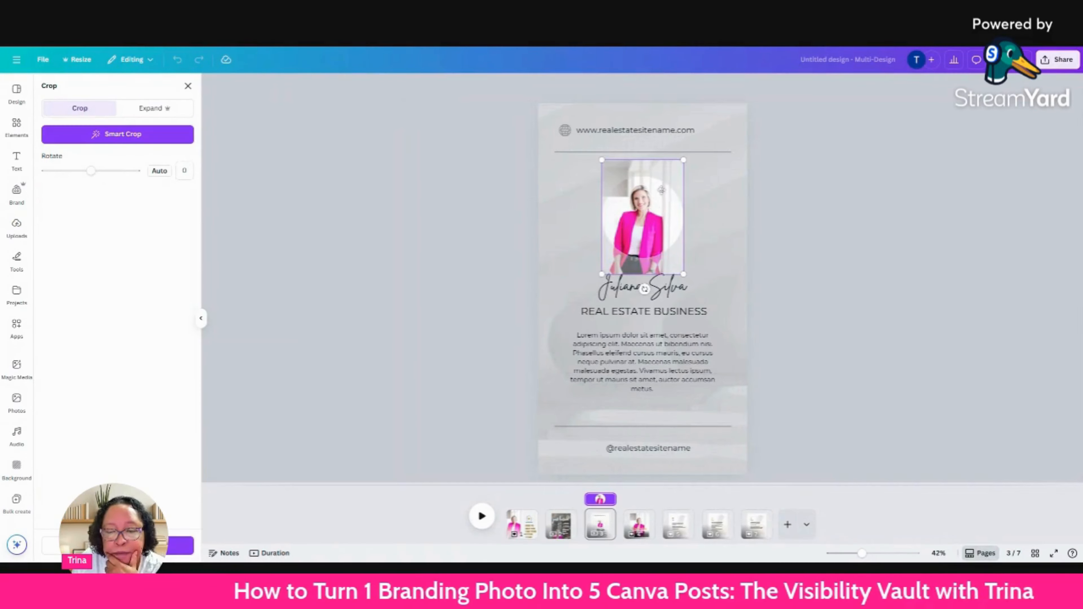
pyautogui.moveTo(602, 274); pyautogui.dragTo(568, 323)
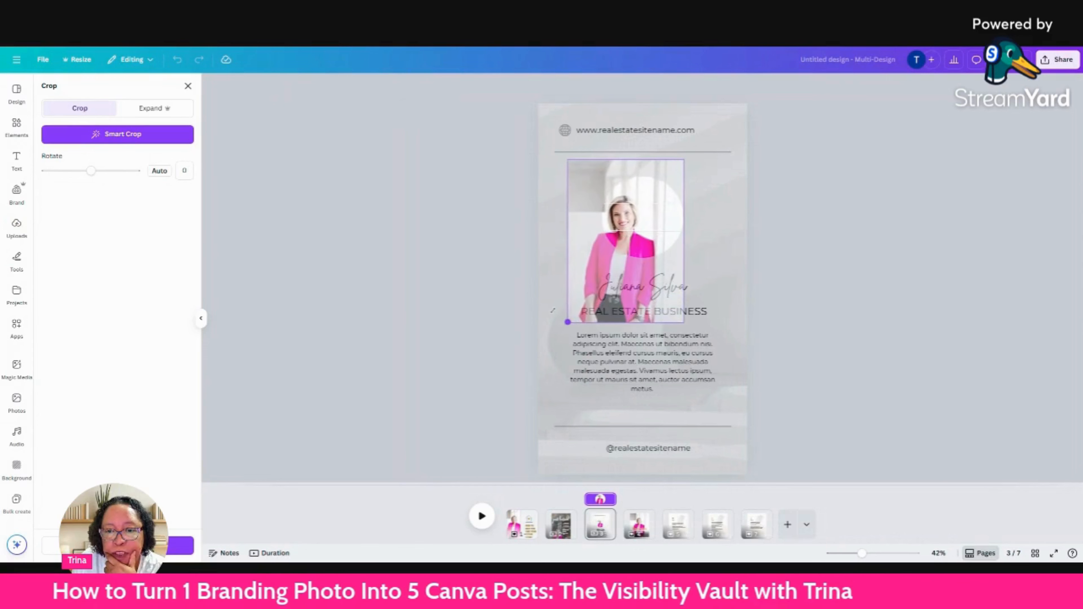
pyautogui.moveTo(587, 258); pyautogui.dragTo(618, 250)
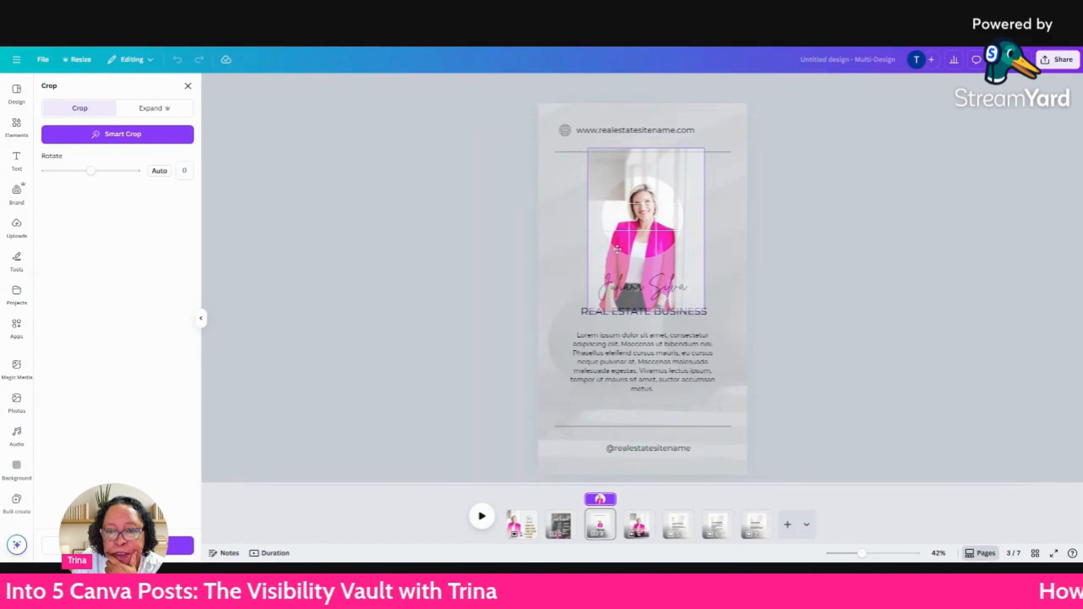
pyautogui.moveTo(704, 148); pyautogui.dragTo(716, 132)
pyautogui.moveTo(660, 220); pyautogui.dragTo(645, 226)
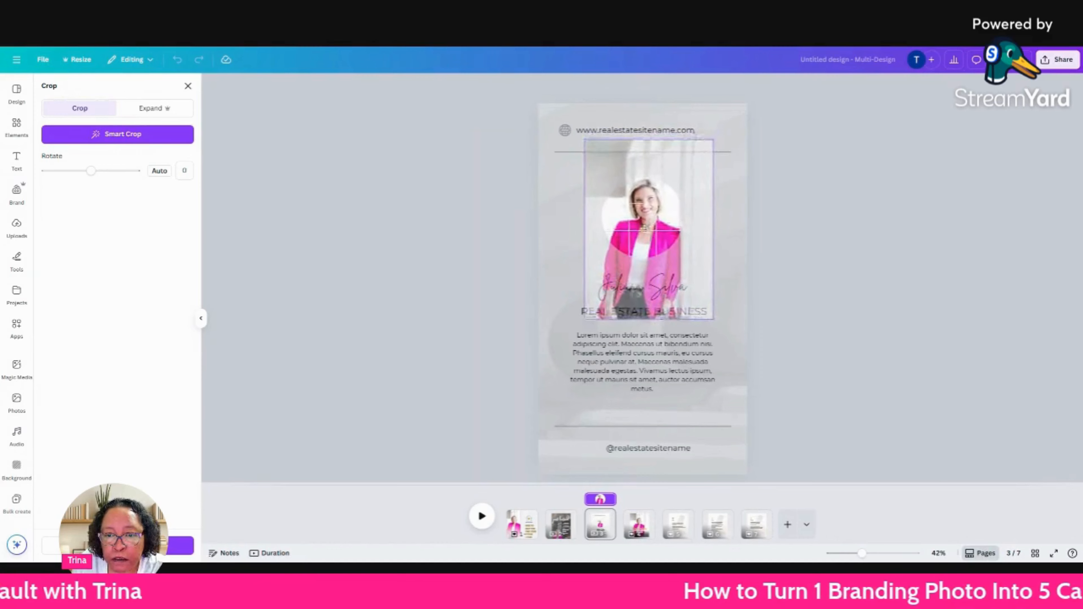
pyautogui.click(730, 206)
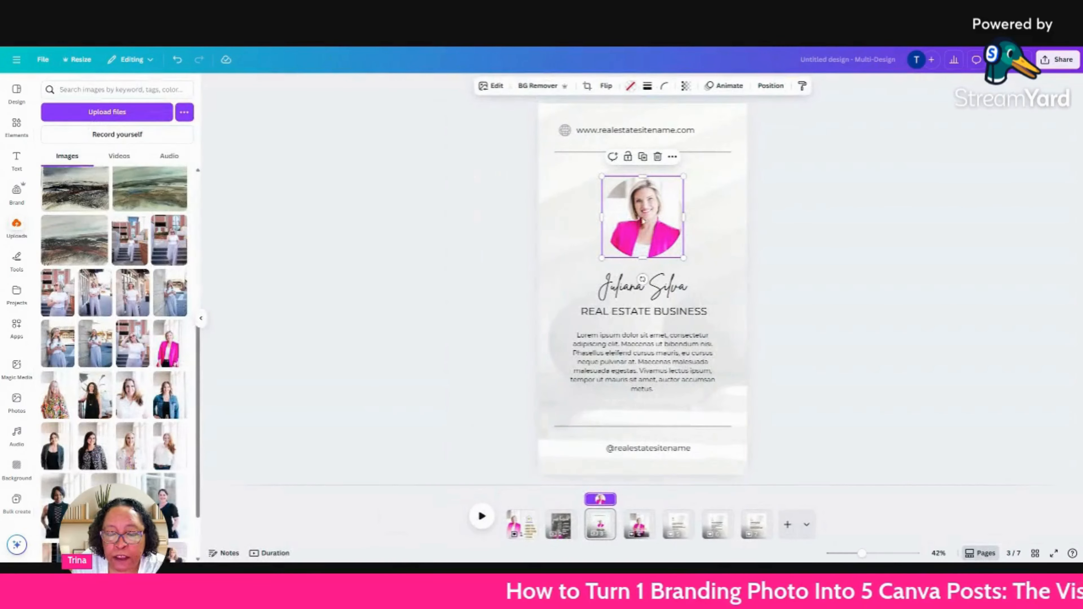
pyautogui.doubleClick(647, 218)
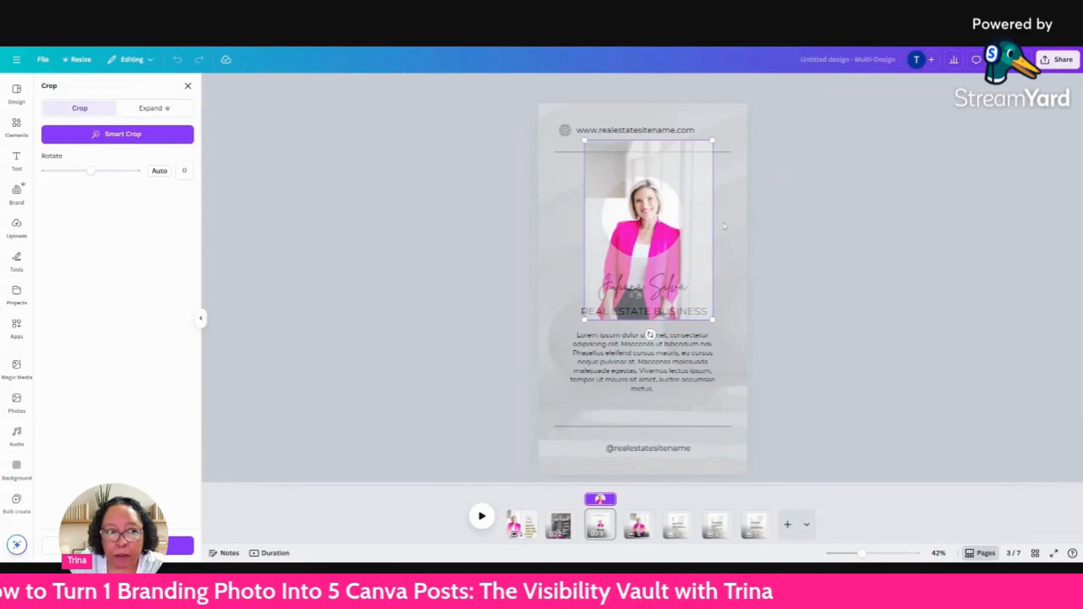
pyautogui.click(507, 173)
pyautogui.click(766, 218)
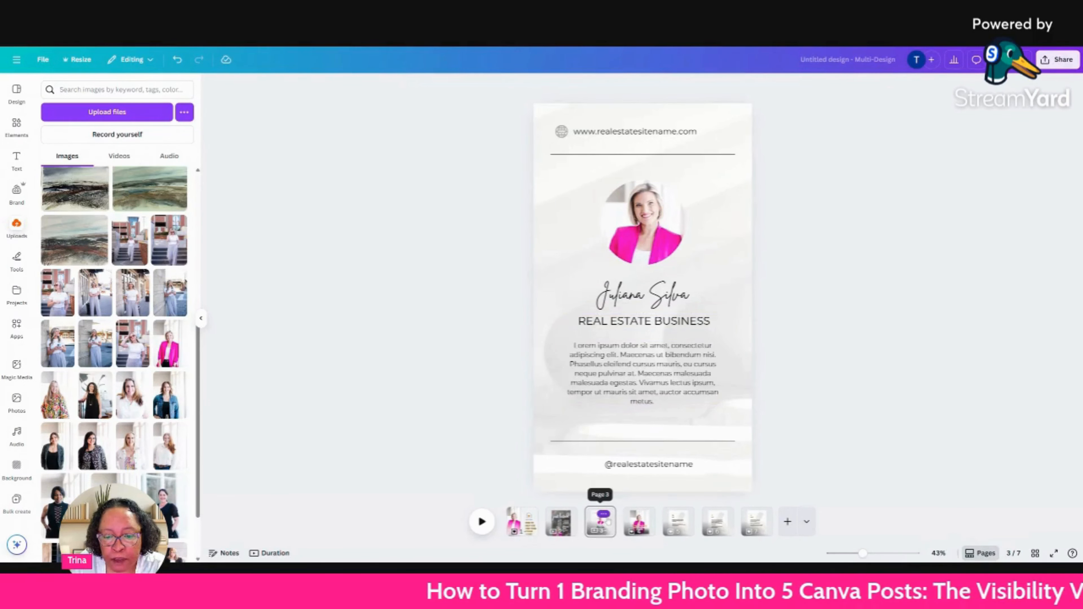
# Duplicate page 3 and replace the copy with the Gold and Pink About Me Realtor story template.
pyautogui.click(603, 514)
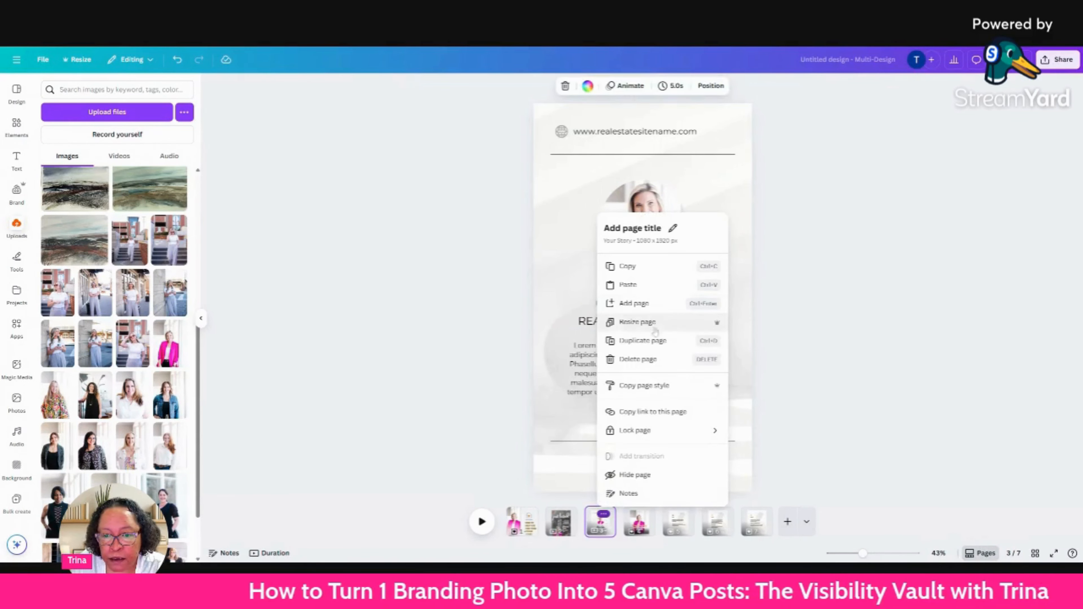
pyautogui.click(656, 342)
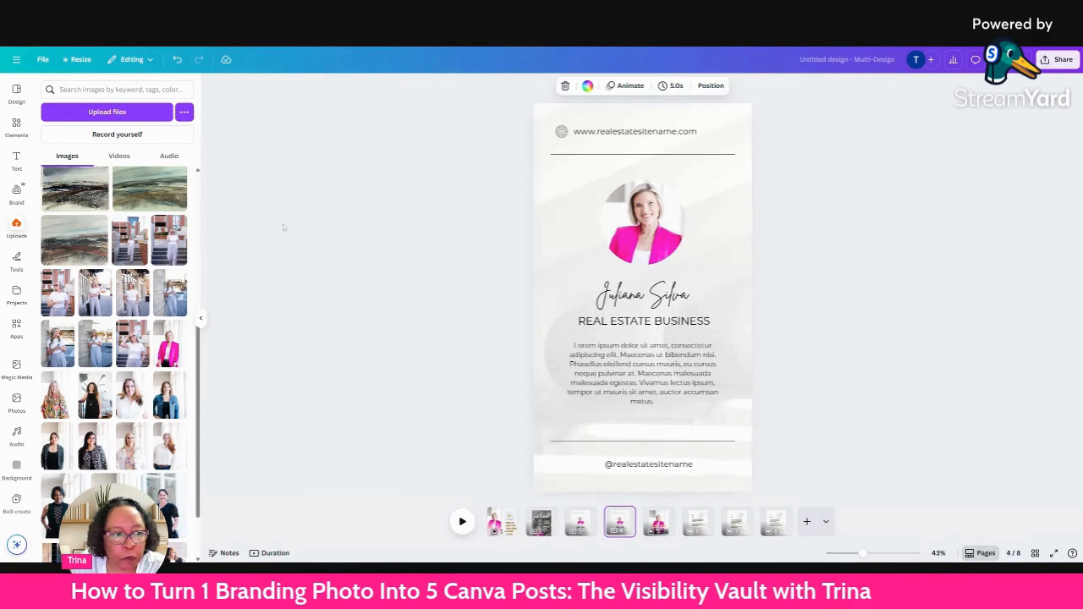
pyautogui.click(16, 124)
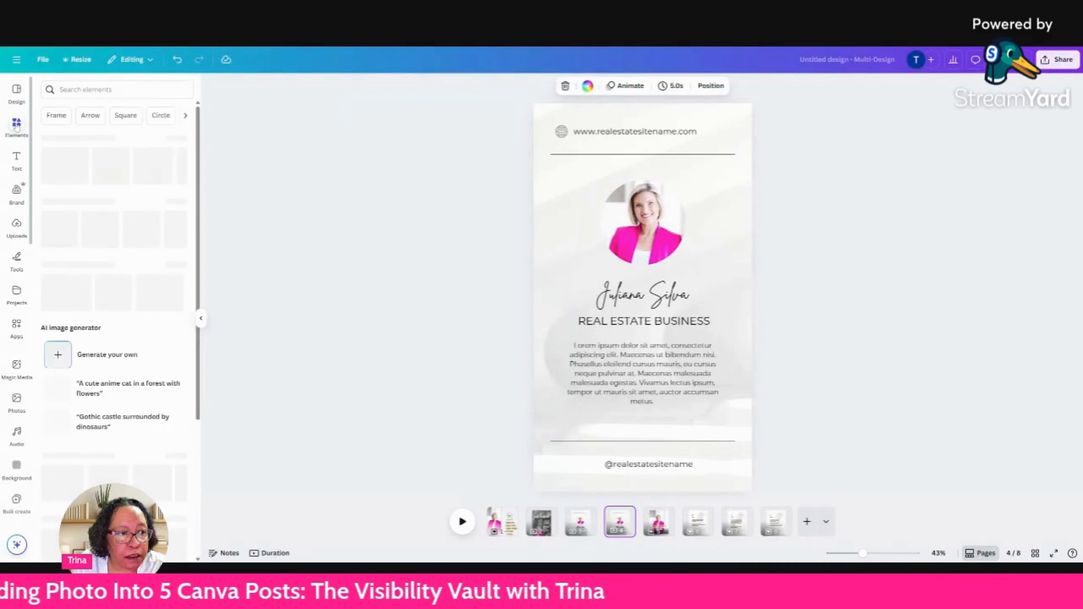
pyautogui.click(16, 98)
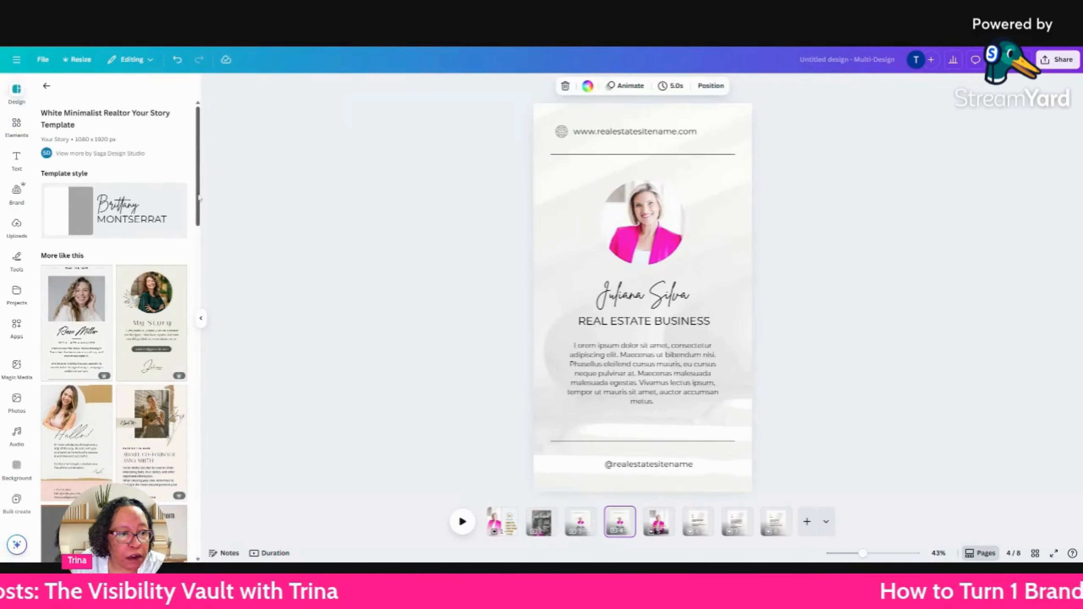
pyautogui.moveTo(200, 198); pyautogui.dragTo(197, 254)
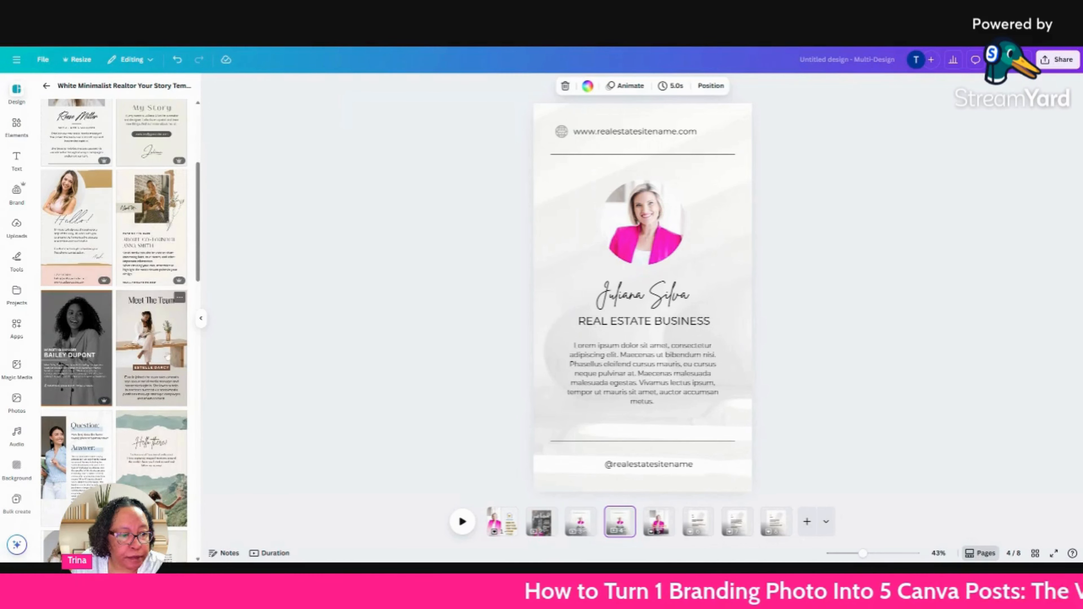
pyautogui.click(76, 226)
pyautogui.click(76, 224)
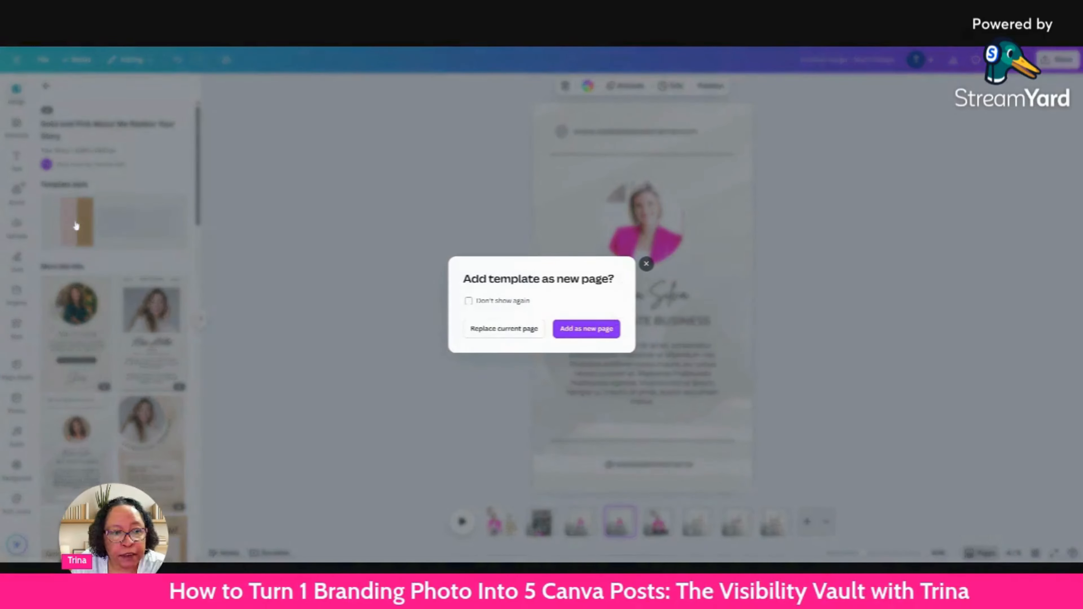
pyautogui.click(497, 330)
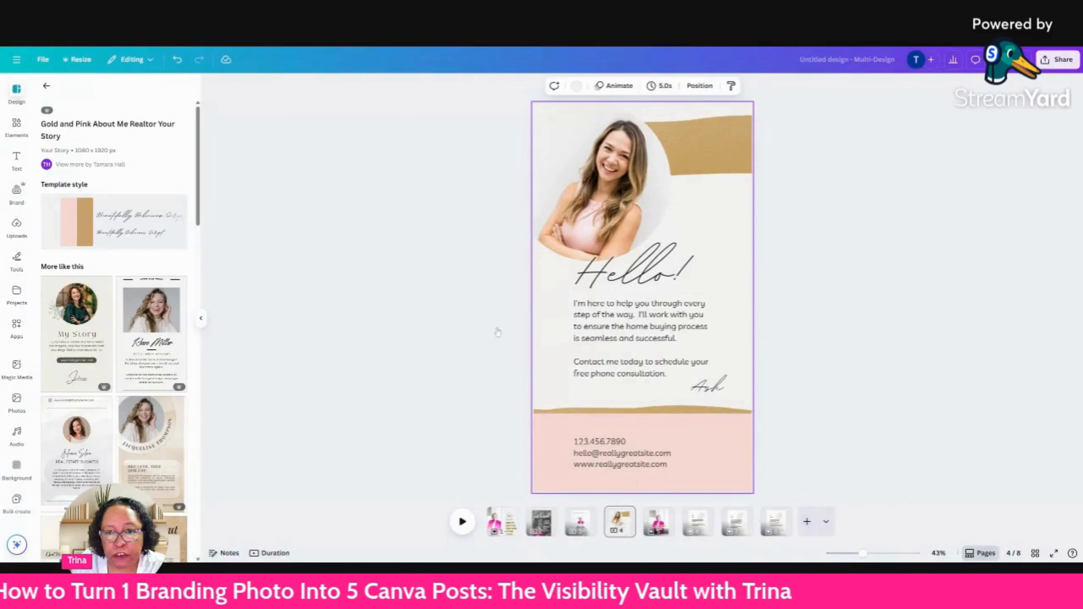
# Replace the template's round portrait on page 4 with the pink-blazer photo from the uploads.
pyautogui.click(608, 180)
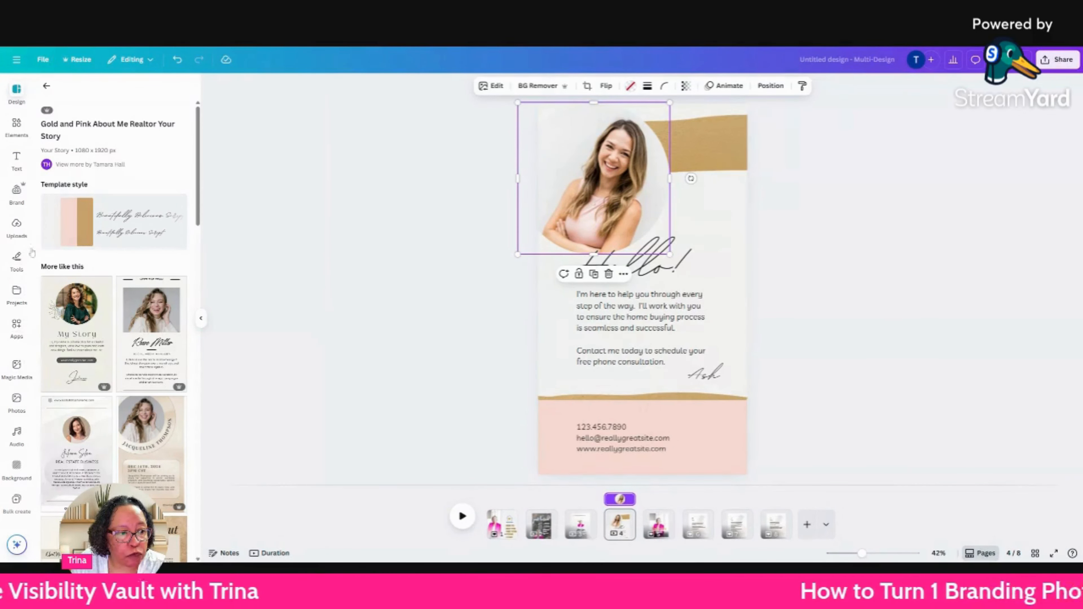
pyautogui.click(16, 226)
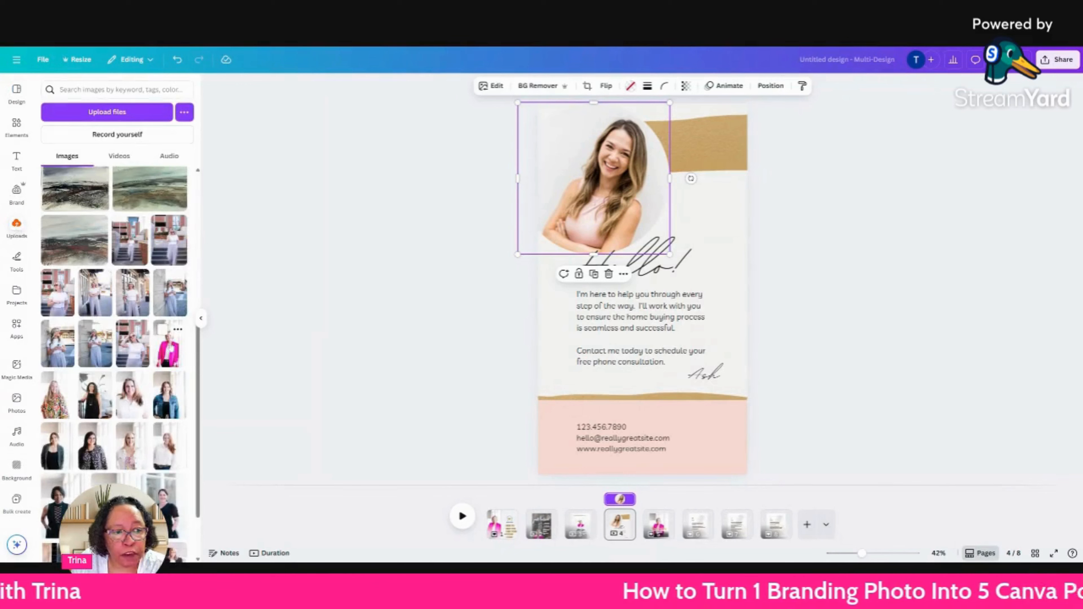
pyautogui.moveTo(168, 344); pyautogui.dragTo(695, 194)
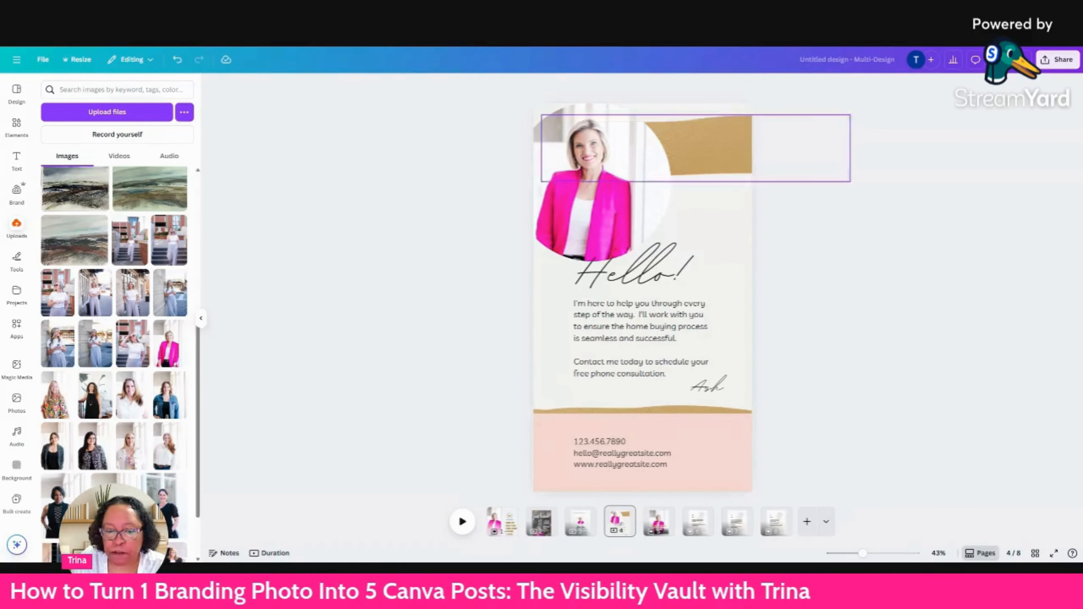
# Duplicate page 1, the "Here to help you find your dream home!" post.
pyautogui.click(507, 532)
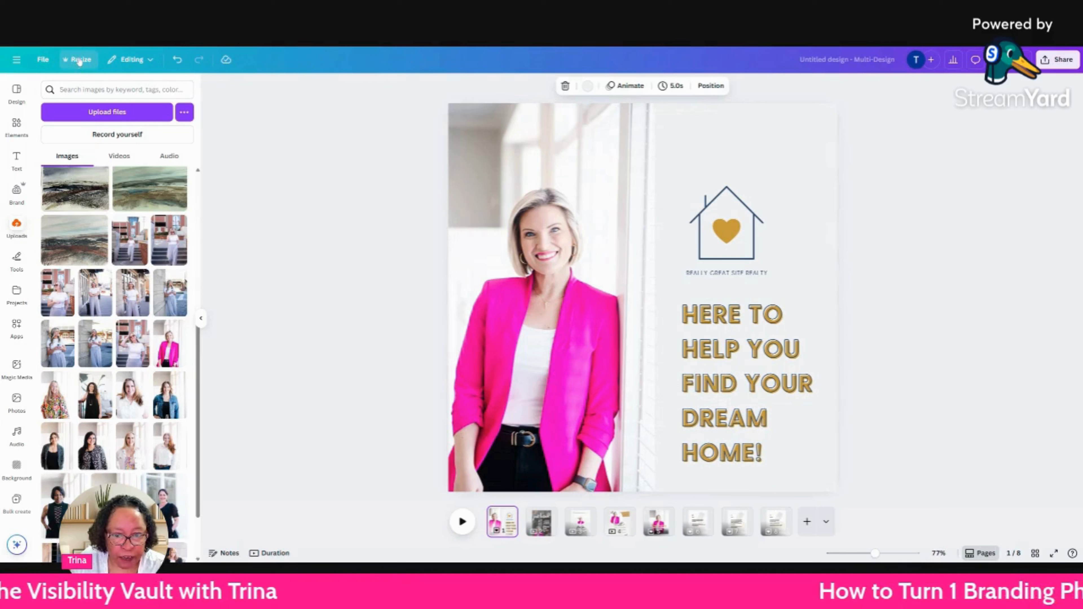
pyautogui.click(509, 514)
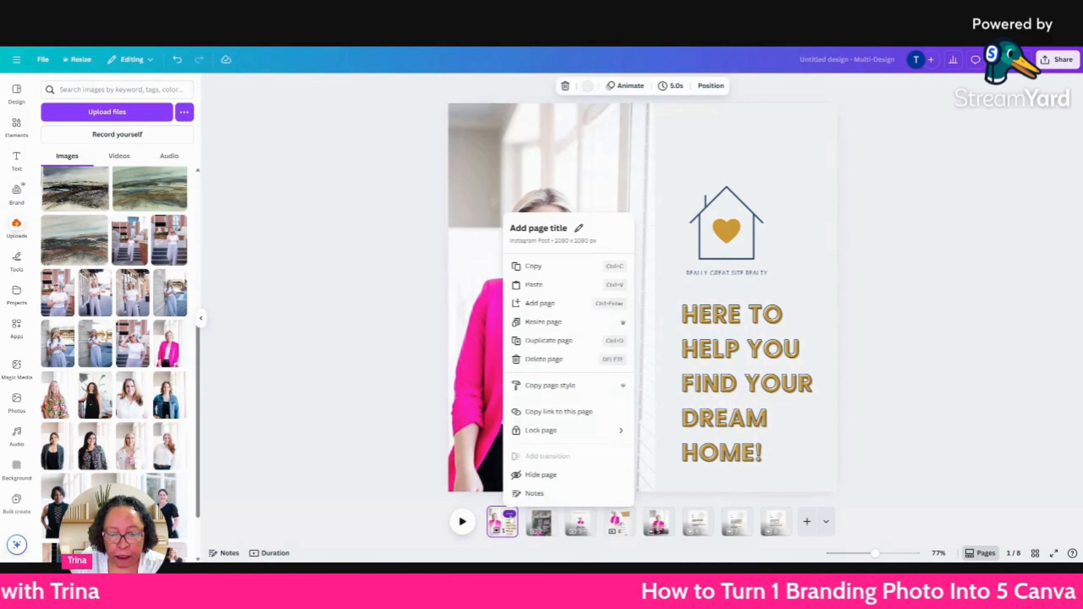
pyautogui.click(563, 342)
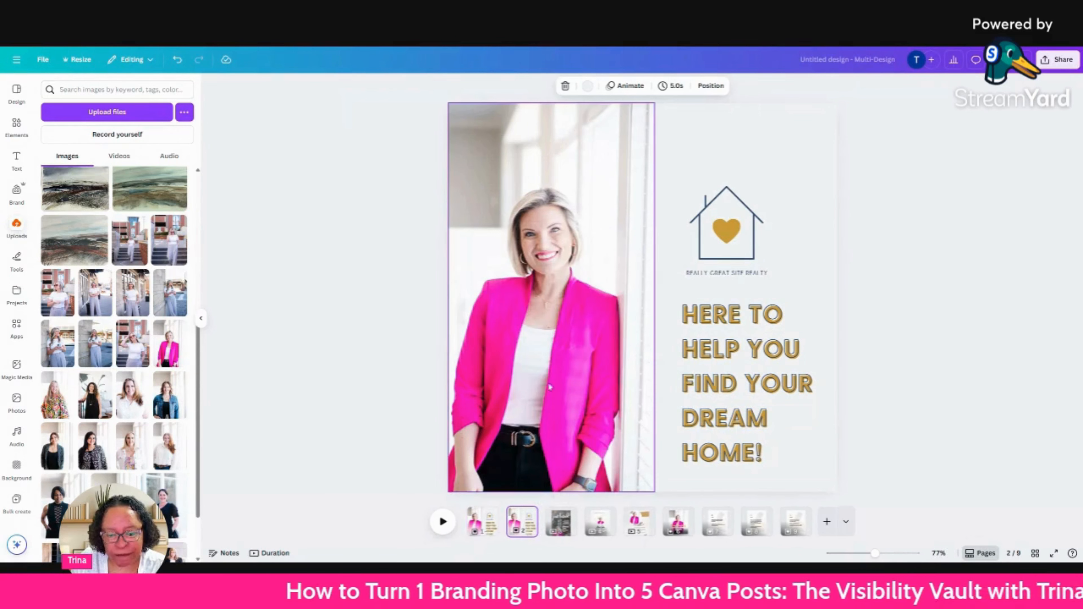
# Resize only the current page, page 2, to the LinkedIn Post size of 1200 × 1200 px within this design.
pyautogui.click(83, 60)
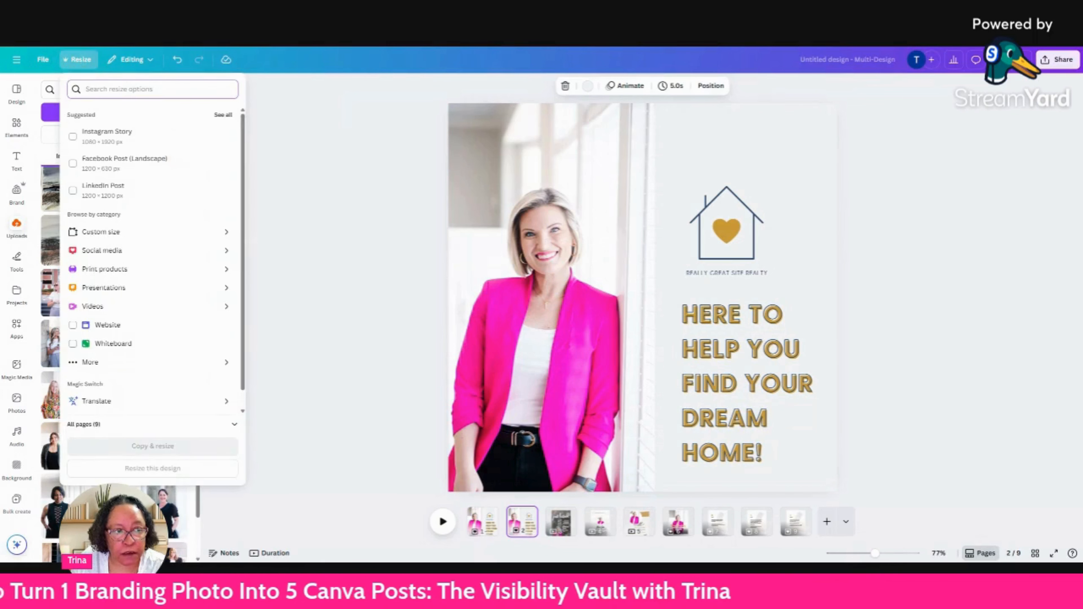
pyautogui.write('iinkedin')
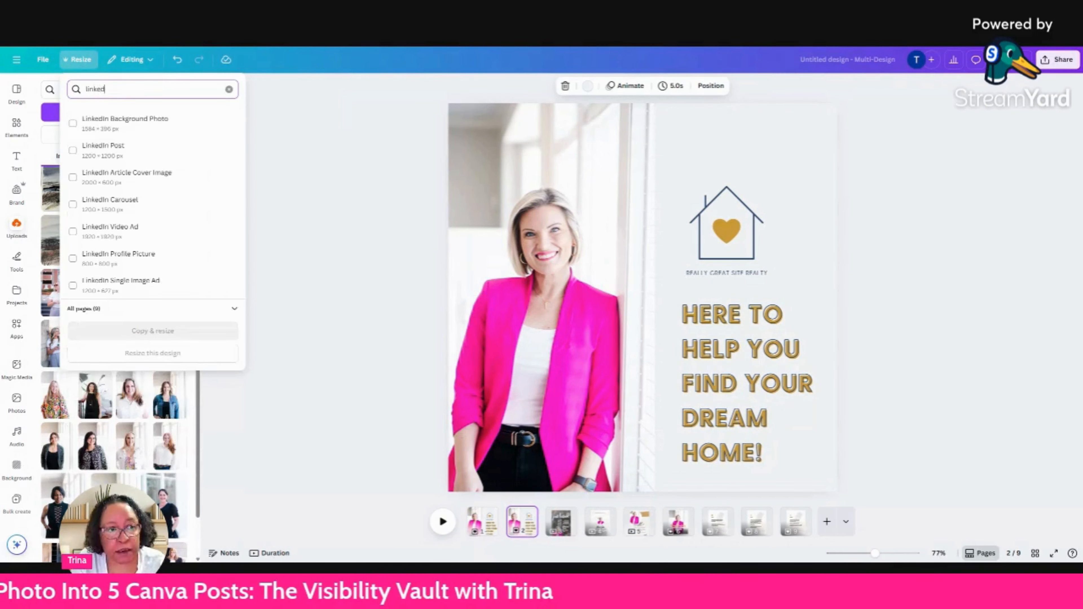
pyautogui.write(' post')
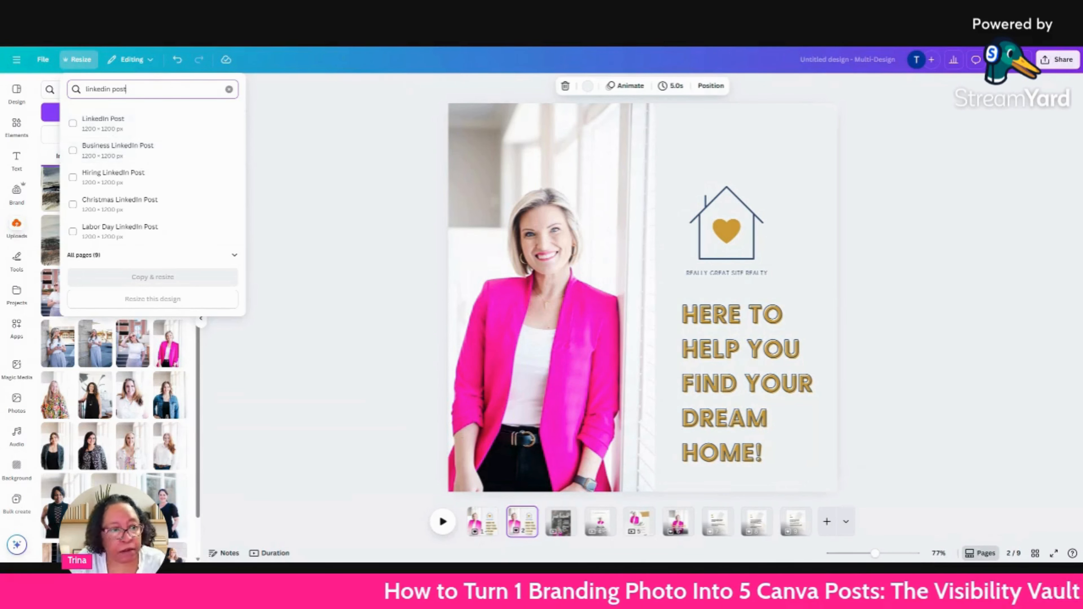
pyautogui.click(130, 123)
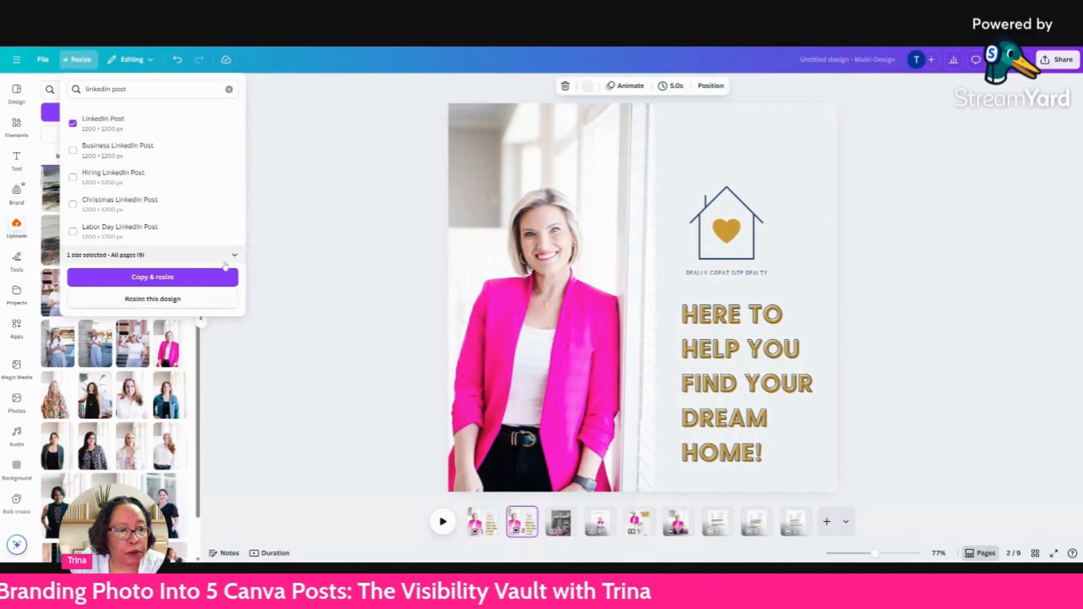
pyautogui.click(235, 256)
pyautogui.click(228, 309)
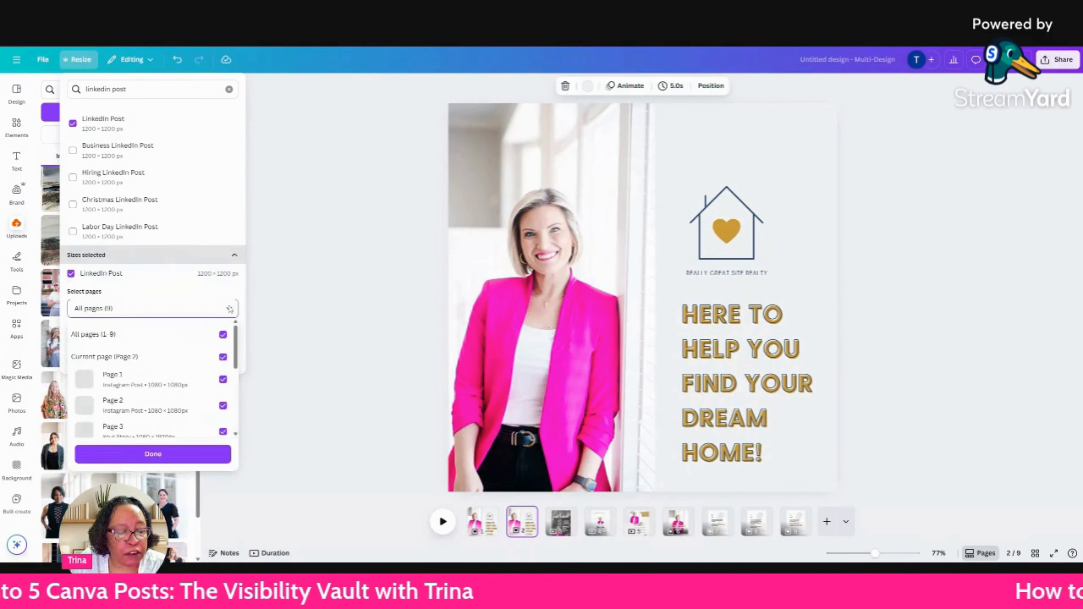
pyautogui.click(221, 335)
pyautogui.click(223, 357)
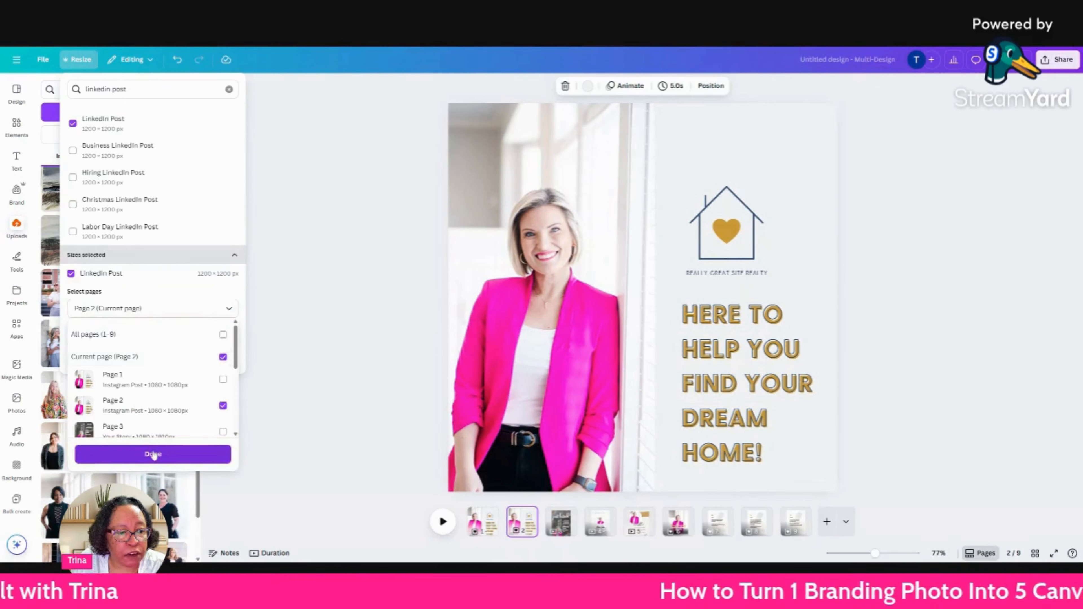
pyautogui.click(153, 454)
pyautogui.click(163, 363)
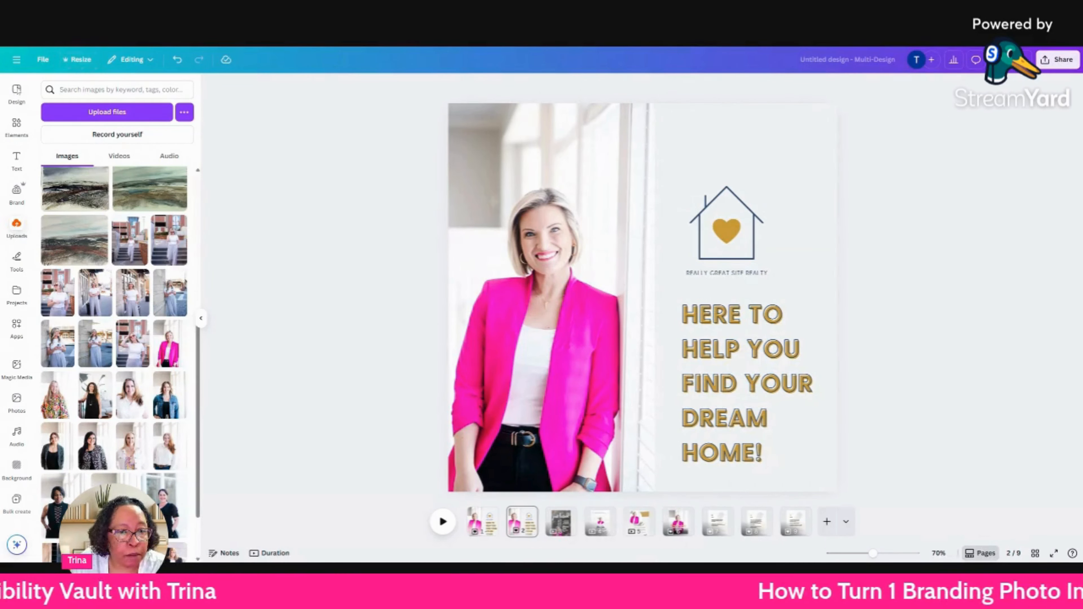
# Search the design templates for "linkedin banner real estate".
pyautogui.click(16, 92)
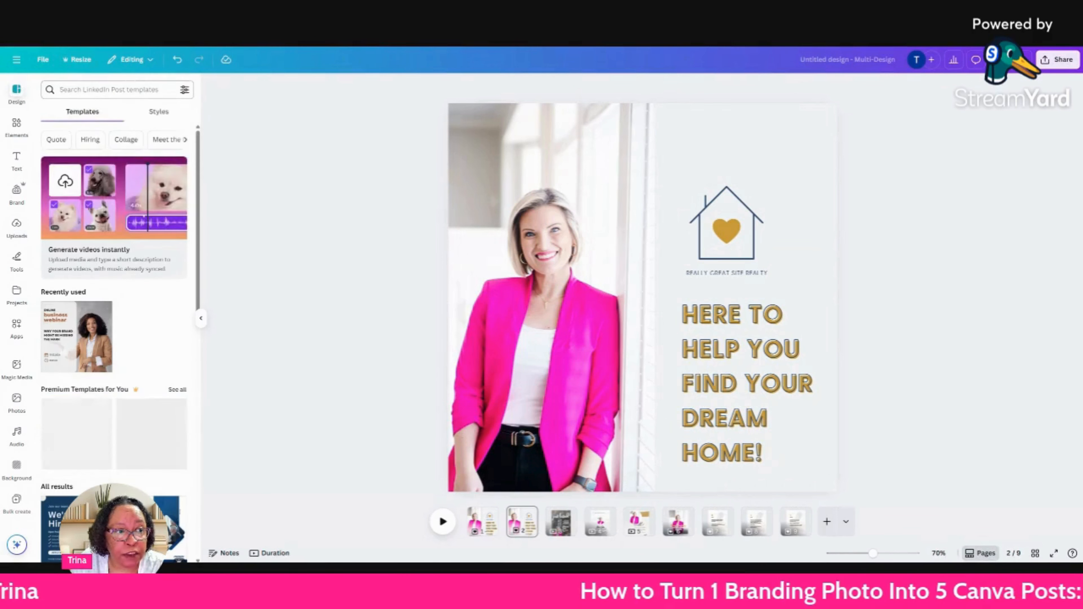
pyautogui.click(90, 90)
pyautogui.write('linke')
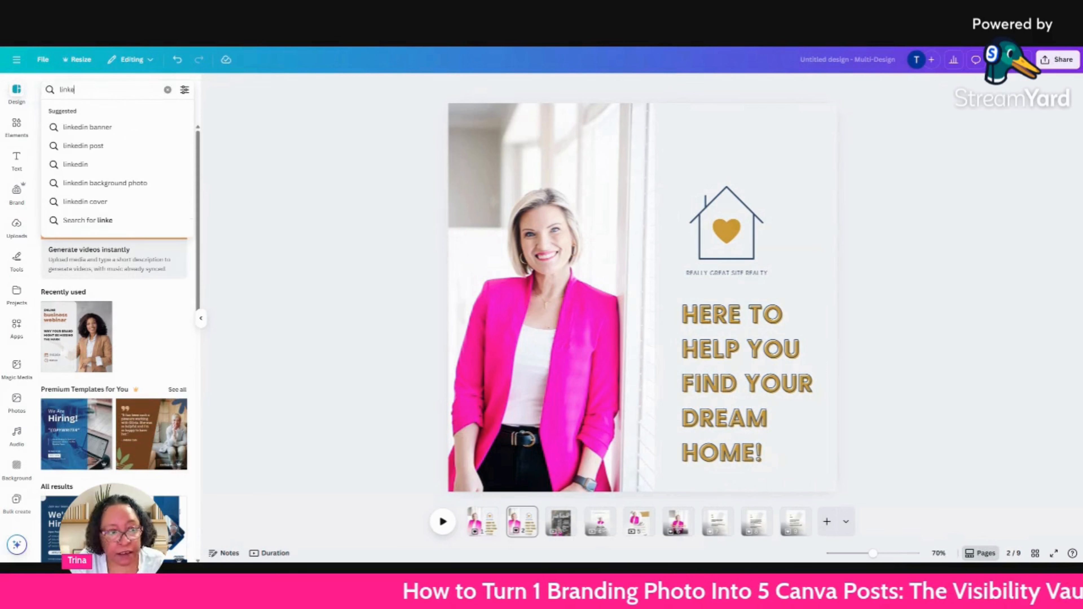
pyautogui.write('din realt')
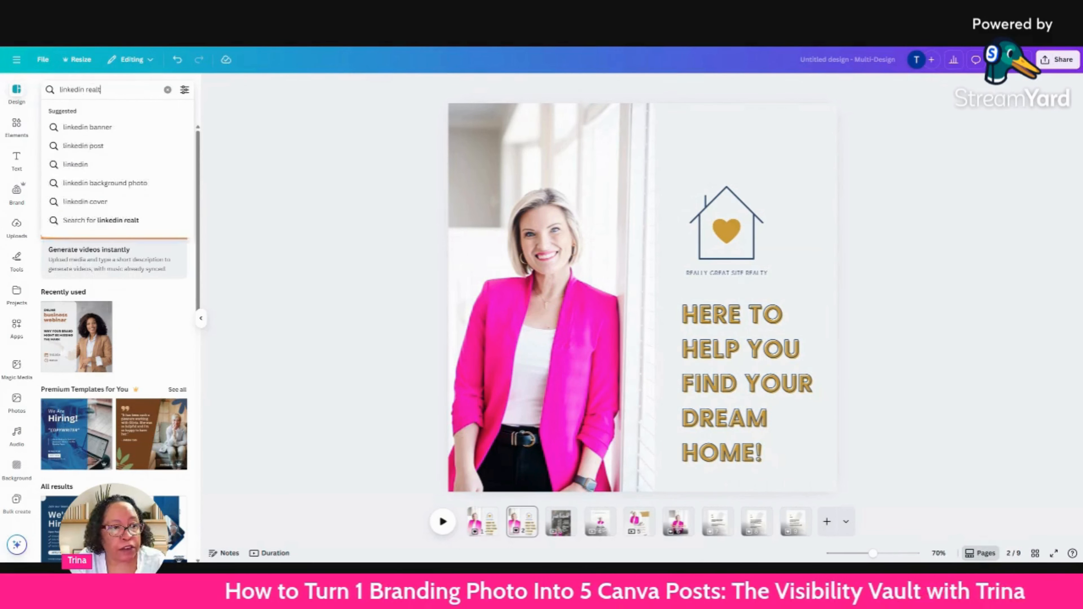
pyautogui.press('BackSpace')
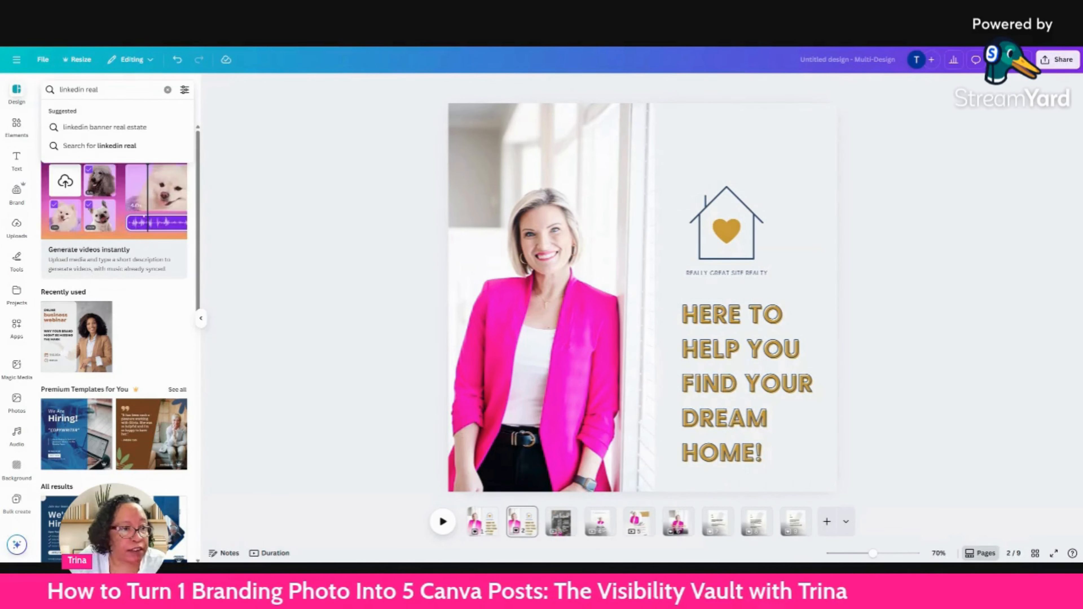
pyautogui.click(122, 128)
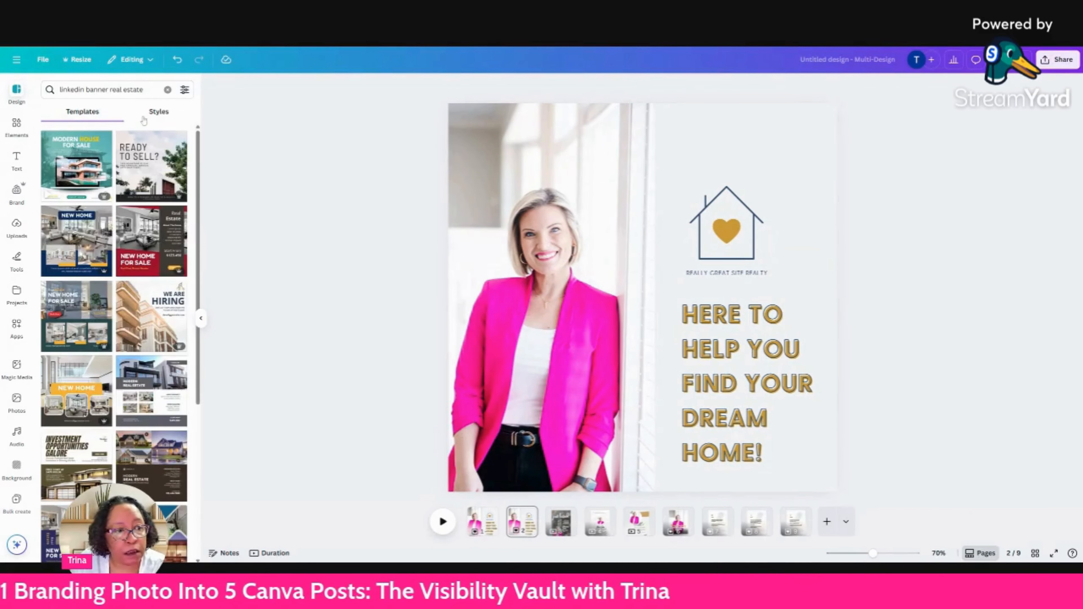
# Change the template search to "linkedin banner realtor".
pyautogui.click(144, 89)
pyautogui.press('BackSpace')
pyautogui.press('BackSpace')
pyautogui.press('BackSpace')
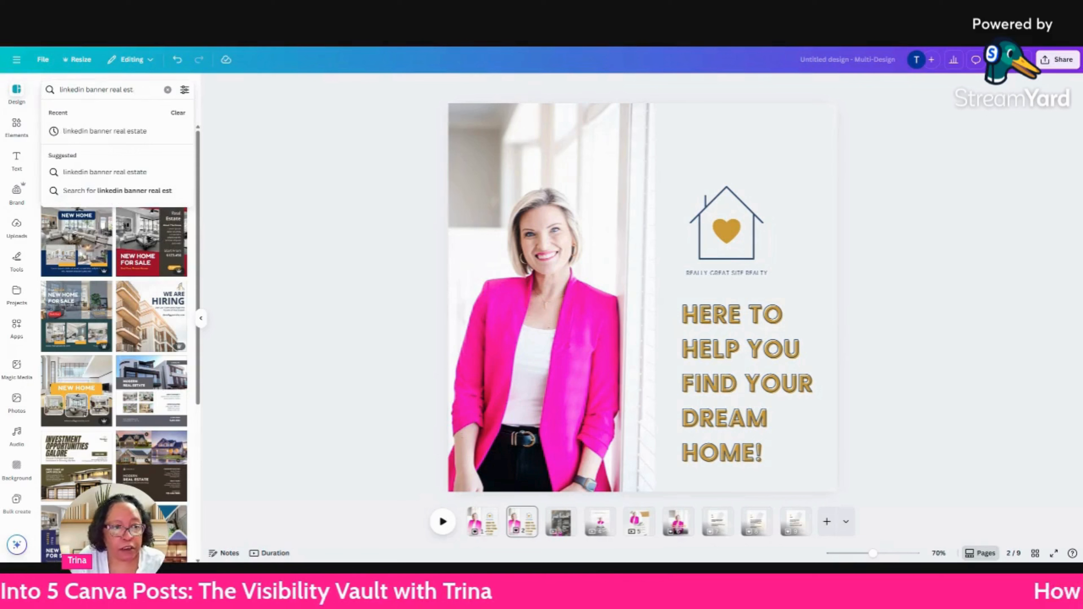
pyautogui.write('tor')
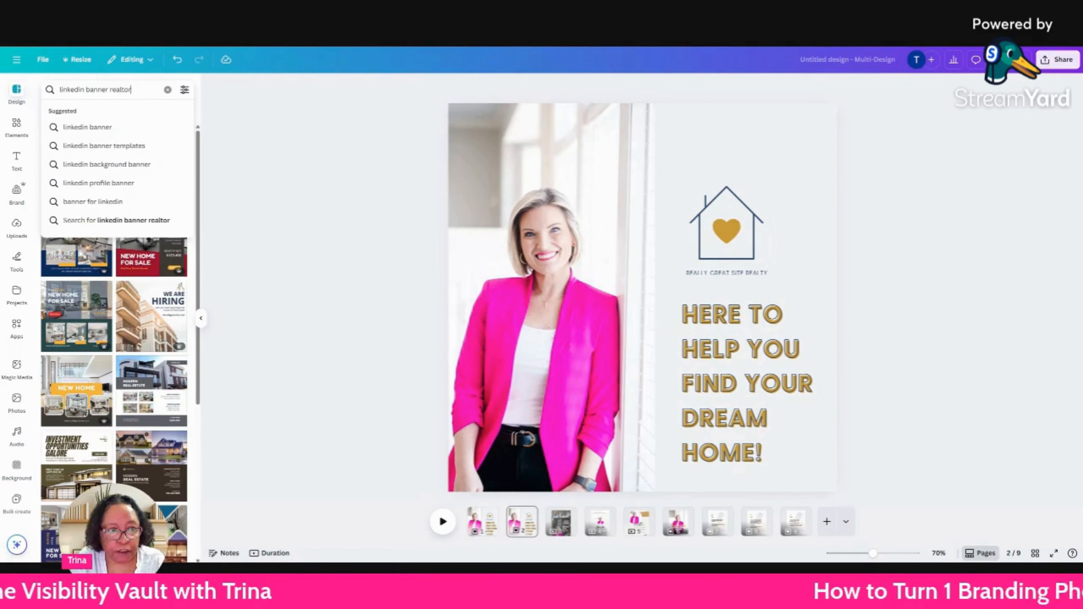
pyautogui.press('Return')
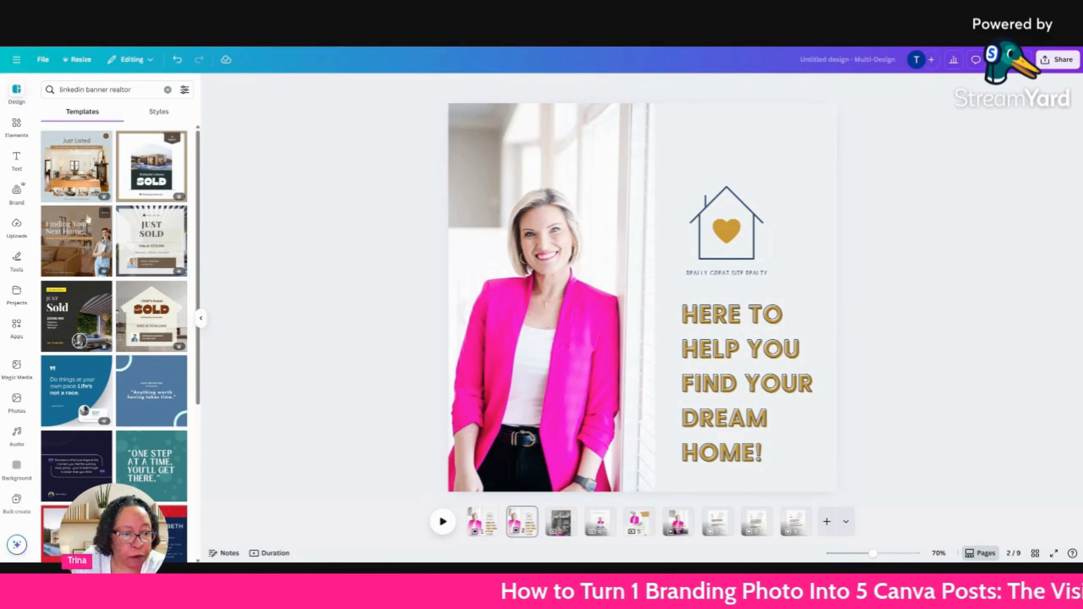
# Replace page 2 with the "Finding Your Next Home" Brown Organic Real Estate LinkedIn Post template and delete its cutout of the woman.
pyautogui.click(61, 250)
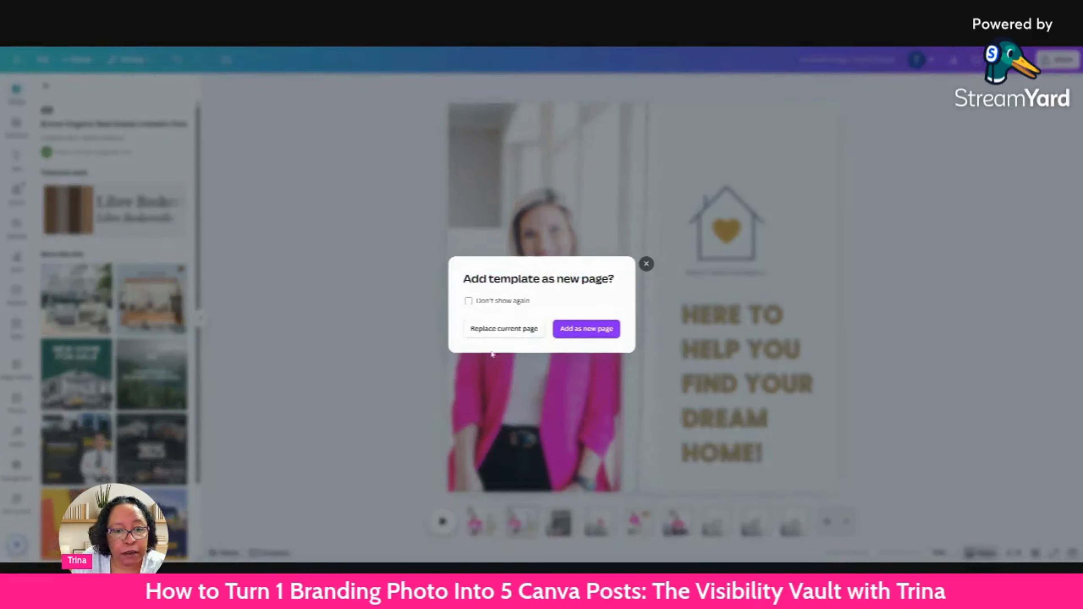
pyautogui.click(497, 331)
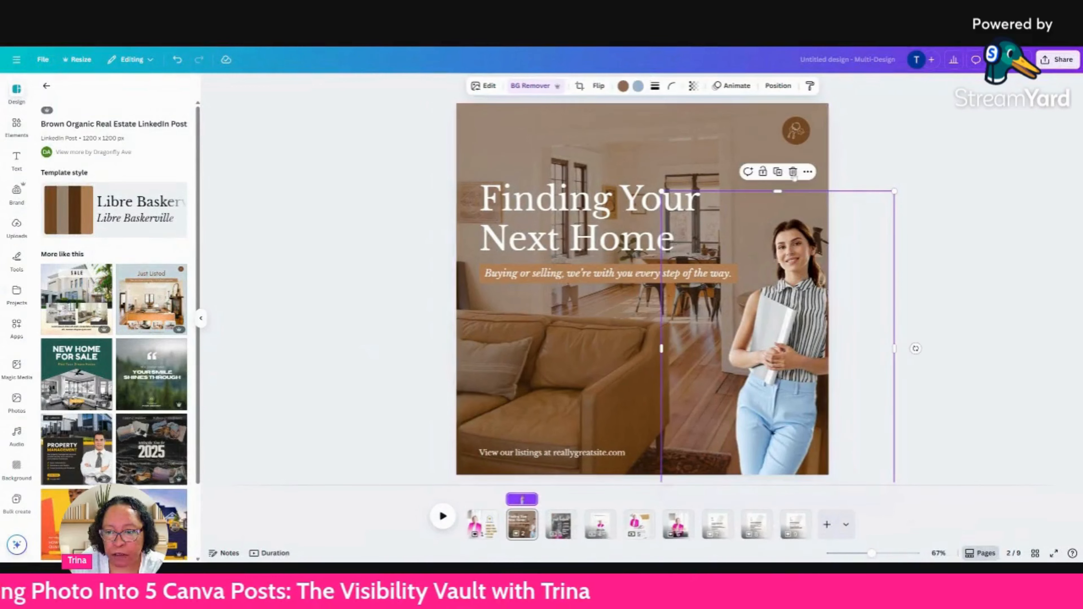
pyautogui.click(793, 177)
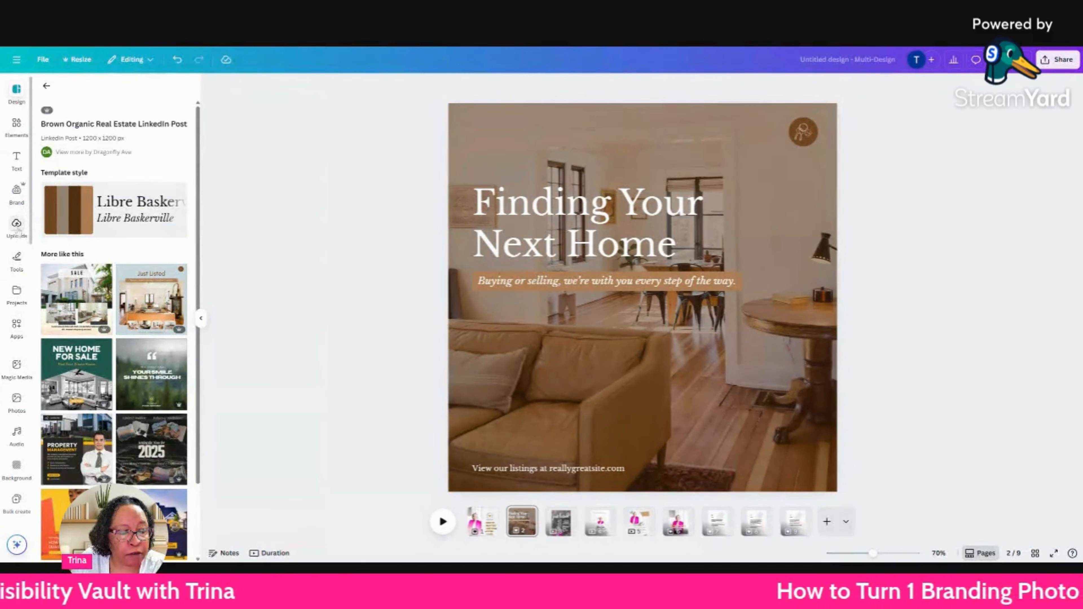
# Add the uploaded pink-blazer photo to the "Finding Your Next Home" page and remove its background.
pyautogui.click(16, 226)
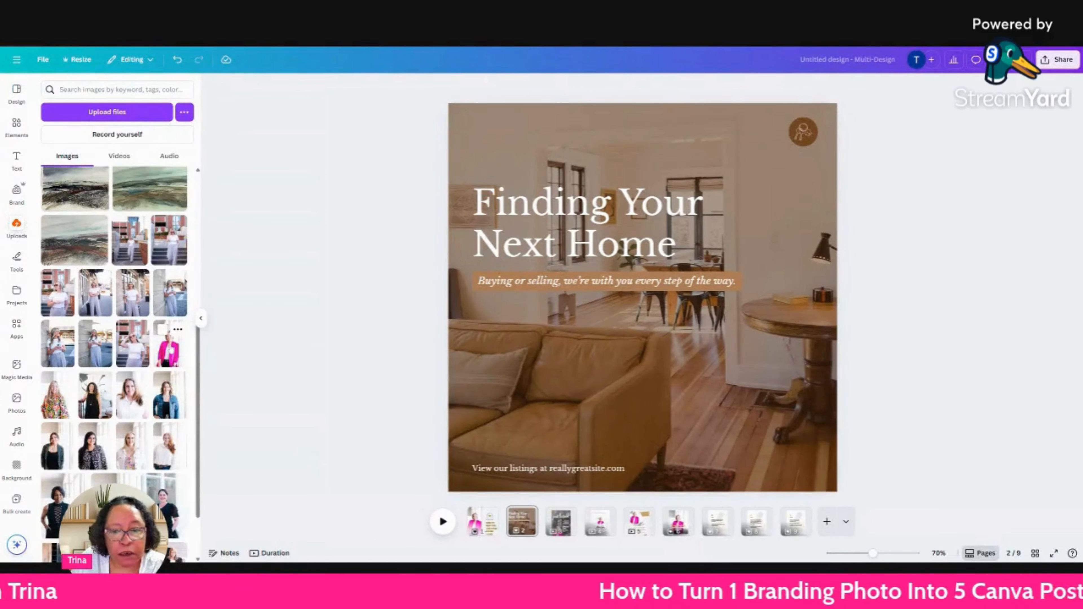
pyautogui.click(170, 345)
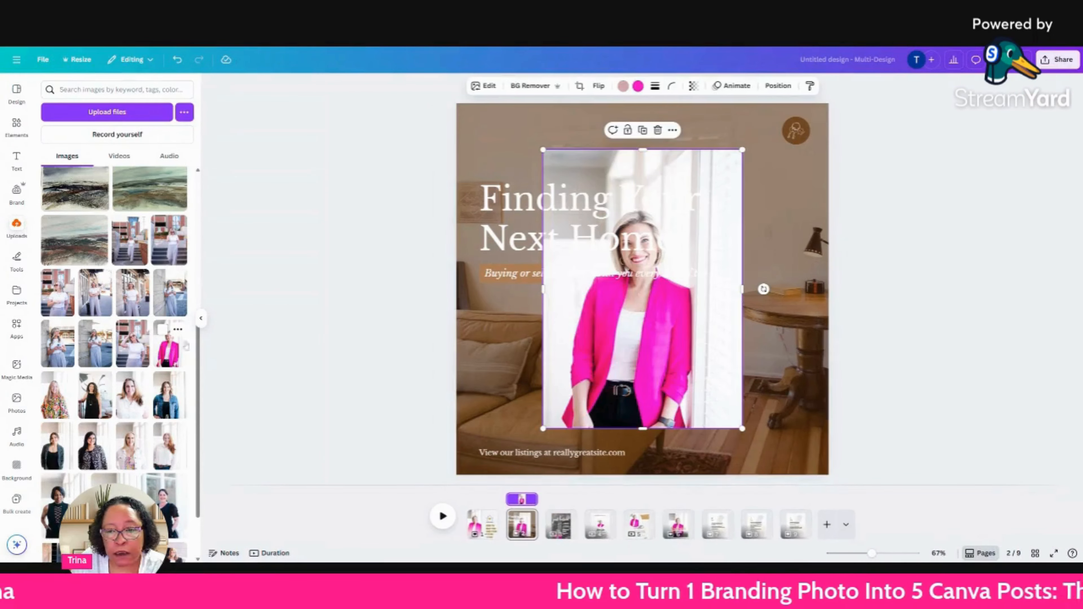
pyautogui.click(533, 86)
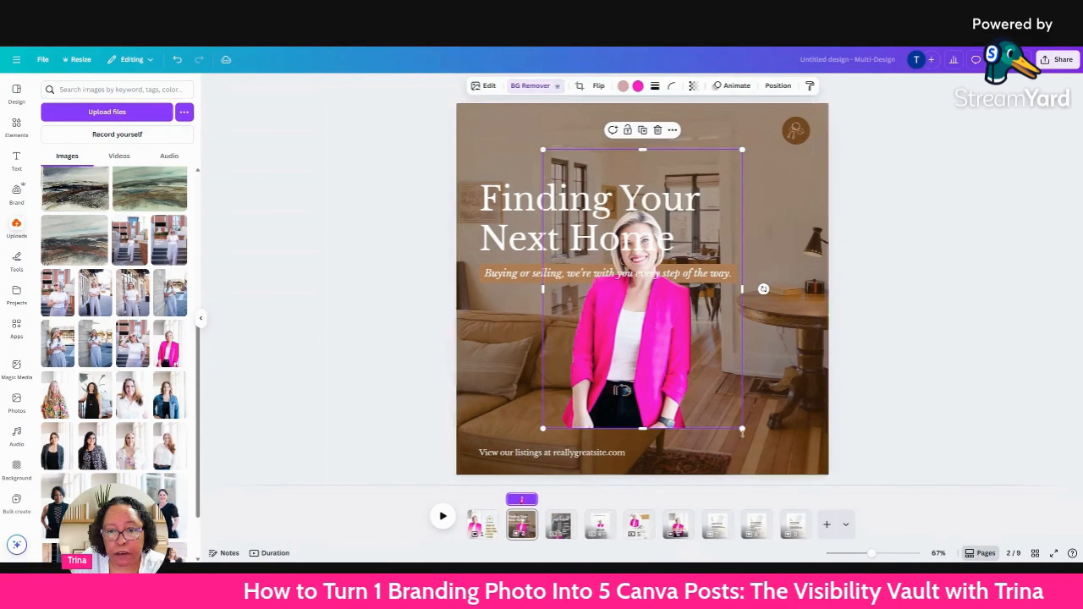
# Place the pink-blazer cutout in the lower right corner of the post and enlarge it to about the full page height.
pyautogui.moveTo(672, 367); pyautogui.dragTo(798, 414)
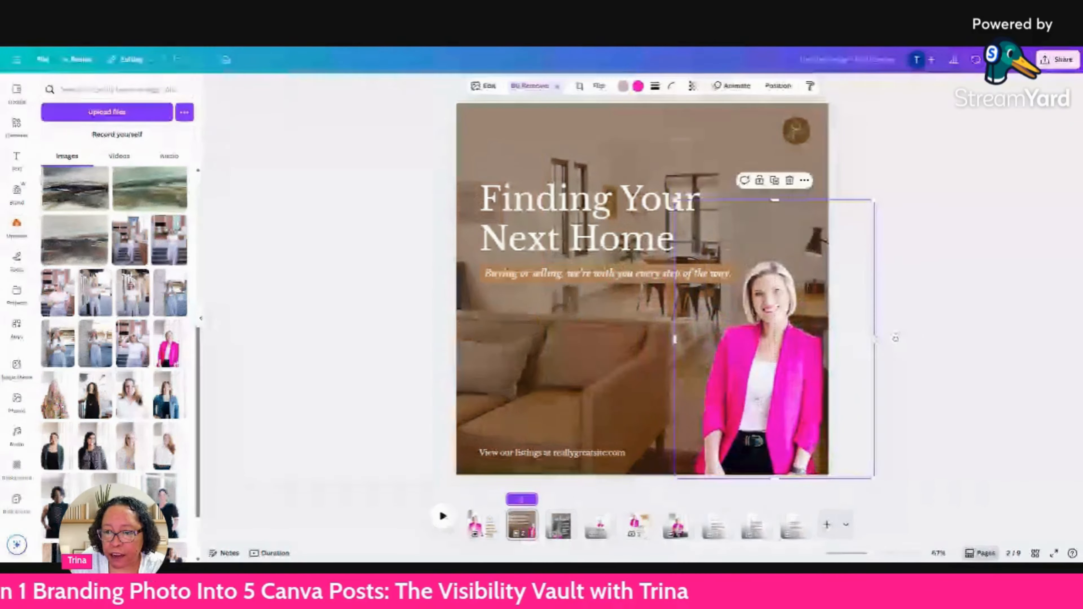
pyautogui.moveTo(869, 196); pyautogui.dragTo(918, 112)
pyautogui.moveTo(786, 362); pyautogui.dragTo(766, 359)
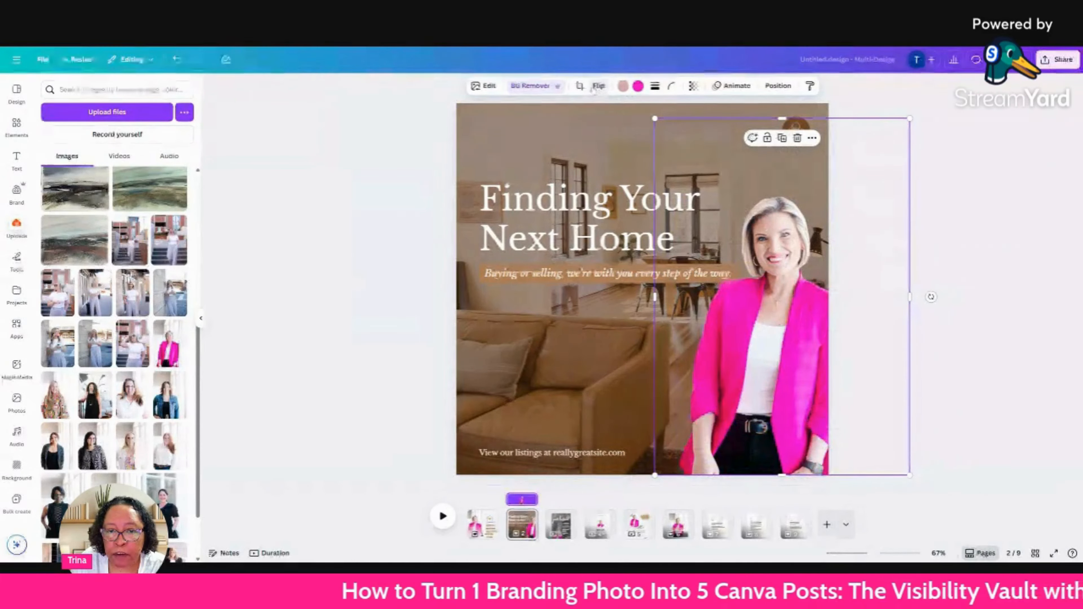
# Try the cutout flipped horizontally and placed on the left side of the post, and undo both changes.
pyautogui.click(597, 87)
pyautogui.click(597, 111)
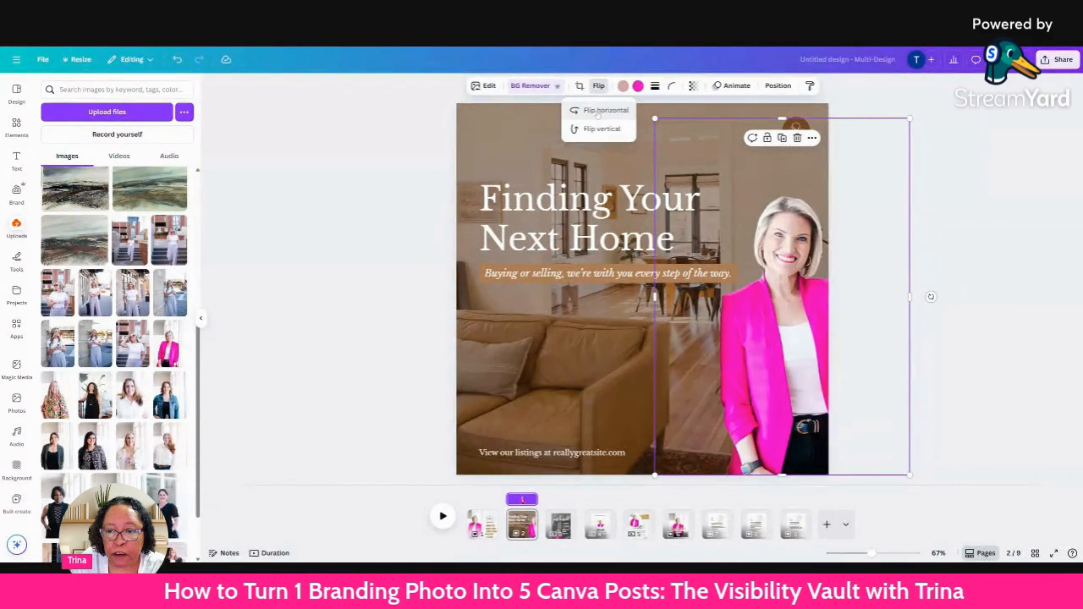
pyautogui.moveTo(771, 292); pyautogui.dragTo(500, 291)
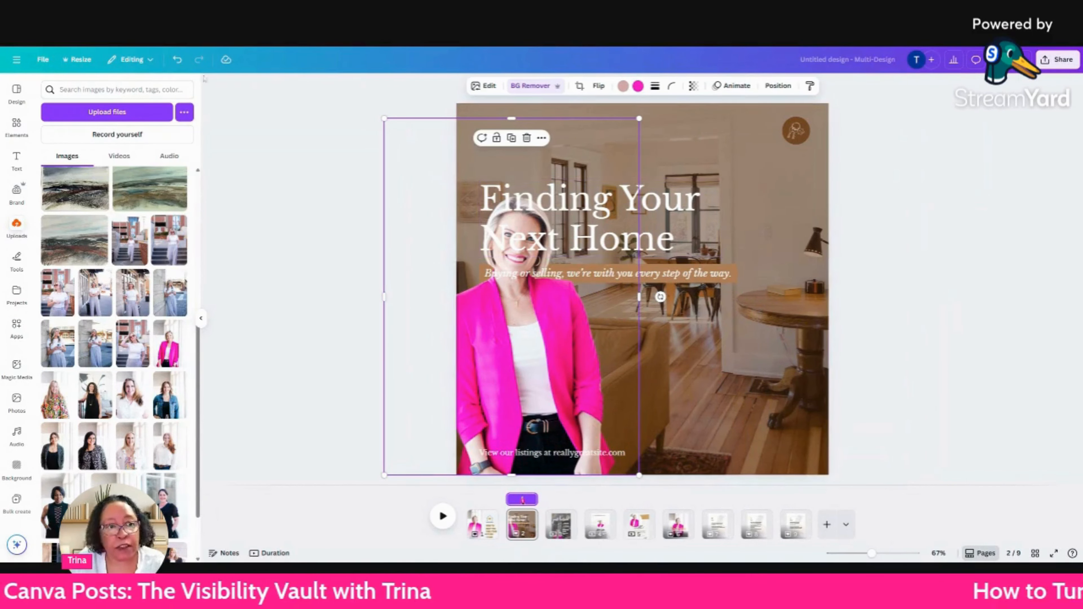
pyautogui.click(178, 60)
pyautogui.click(178, 60)
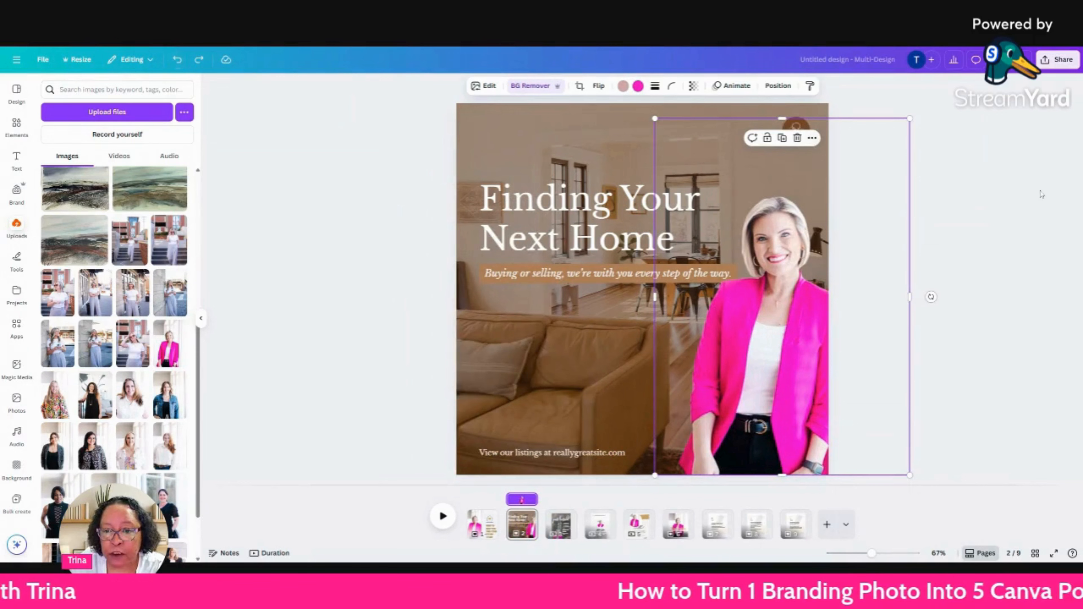
pyautogui.click(988, 209)
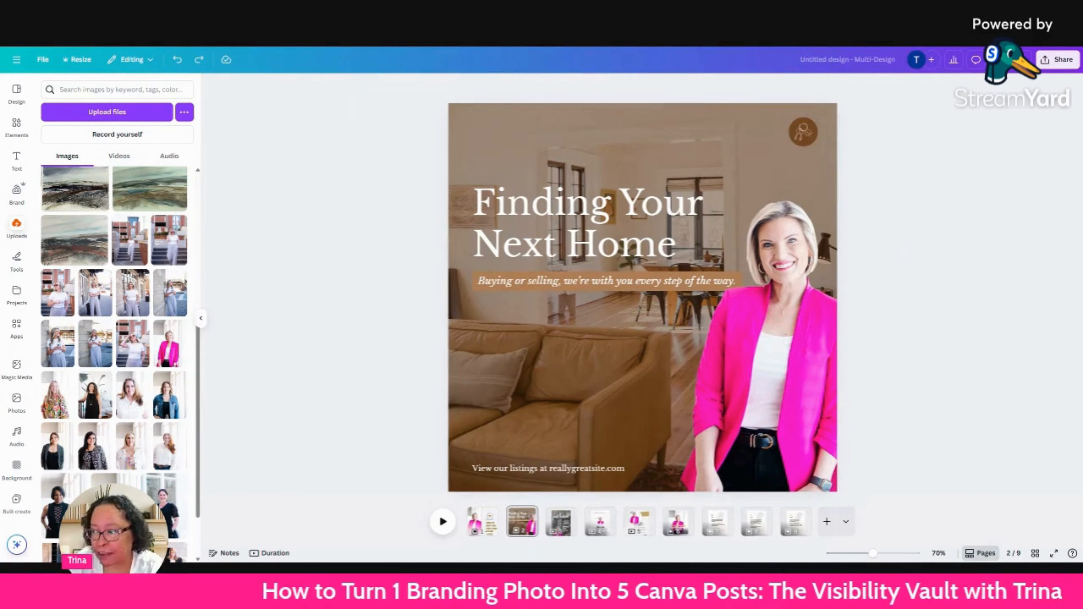
# Duplicate page 1 with the "Here to help you find your dream home!" post again.
pyautogui.click(482, 521)
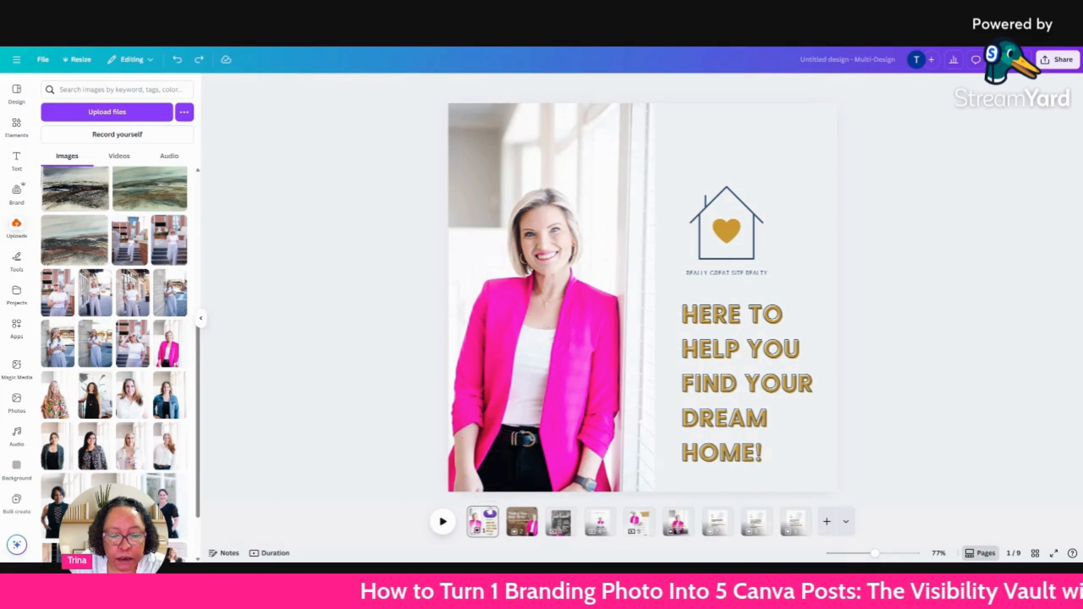
pyautogui.click(491, 515)
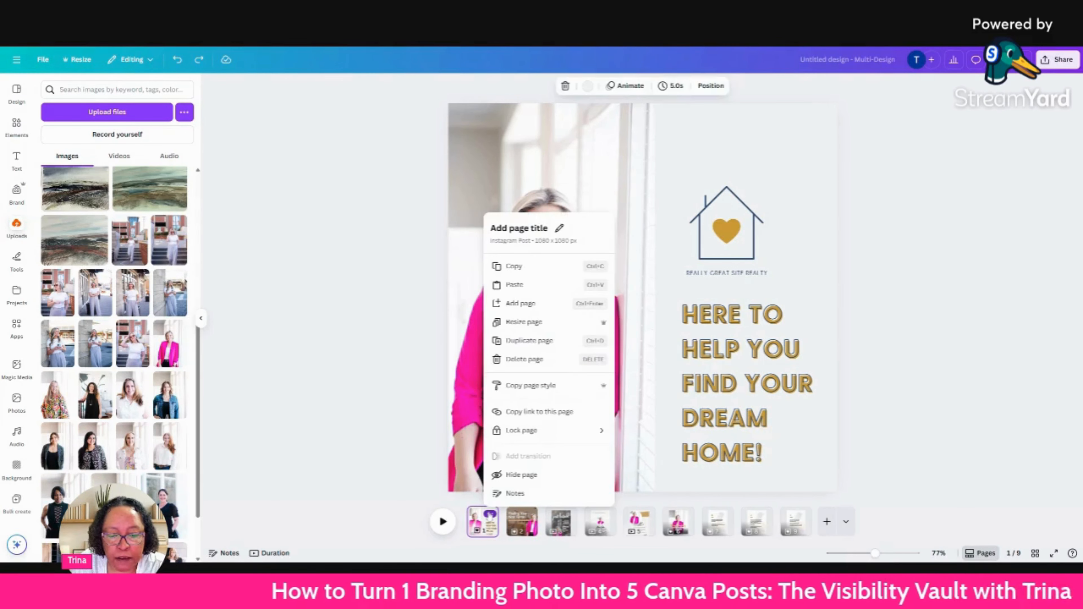
pyautogui.click(531, 342)
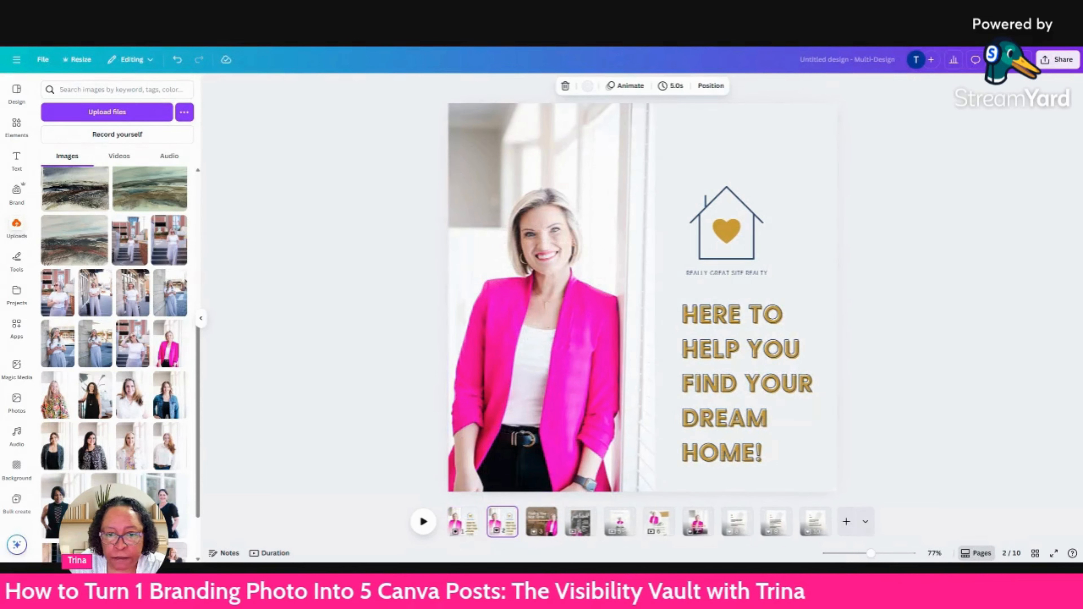
# Resize only the current page, page 2, to the Blog Graphic size of 800 × 1200 px within this design.
pyautogui.click(80, 59)
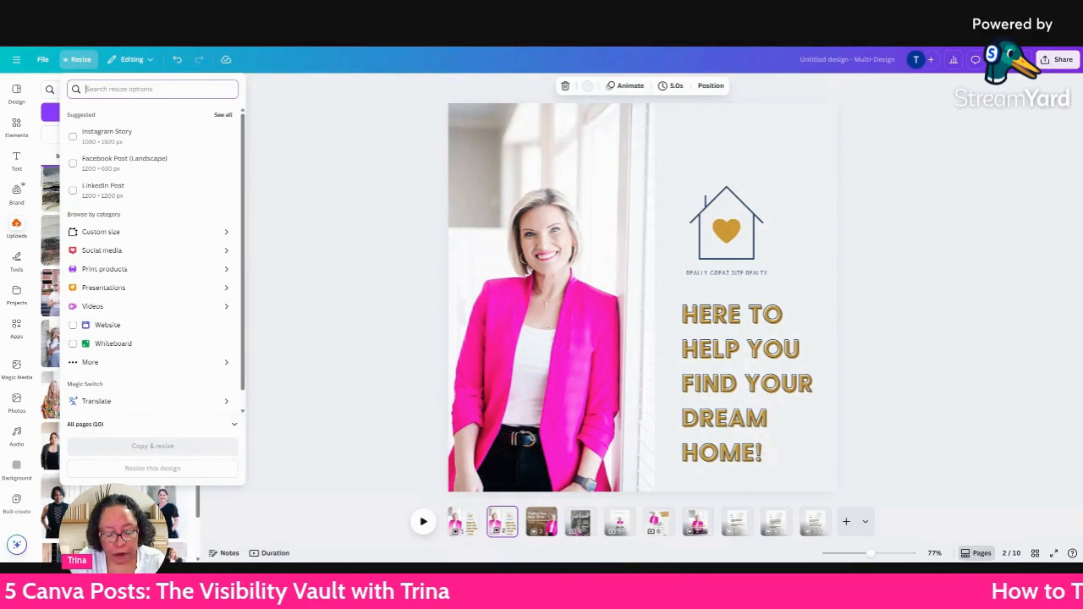
pyautogui.write('blog b')
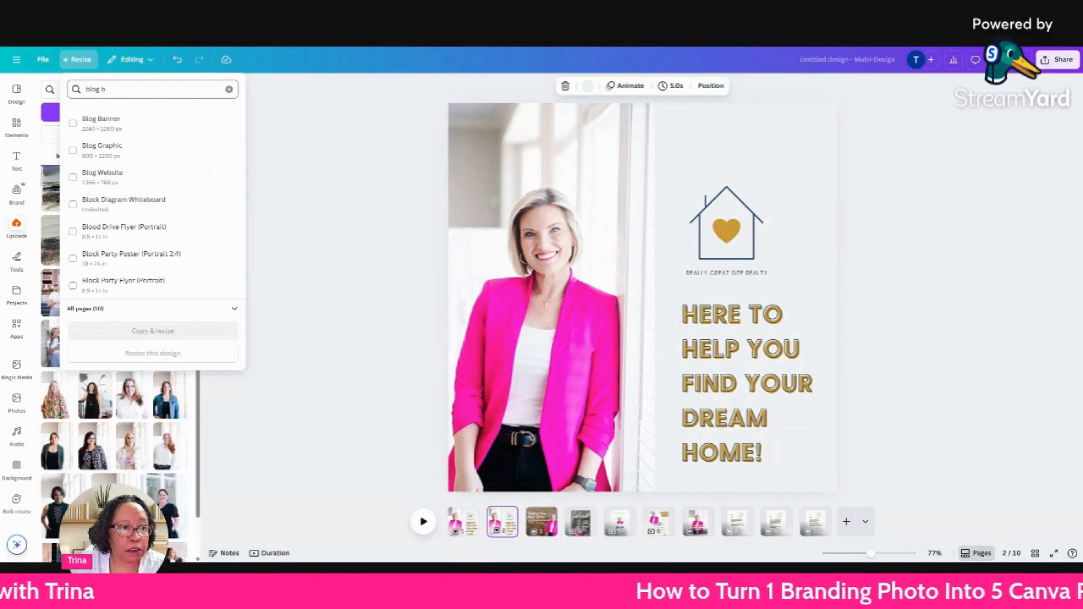
pyautogui.click(110, 152)
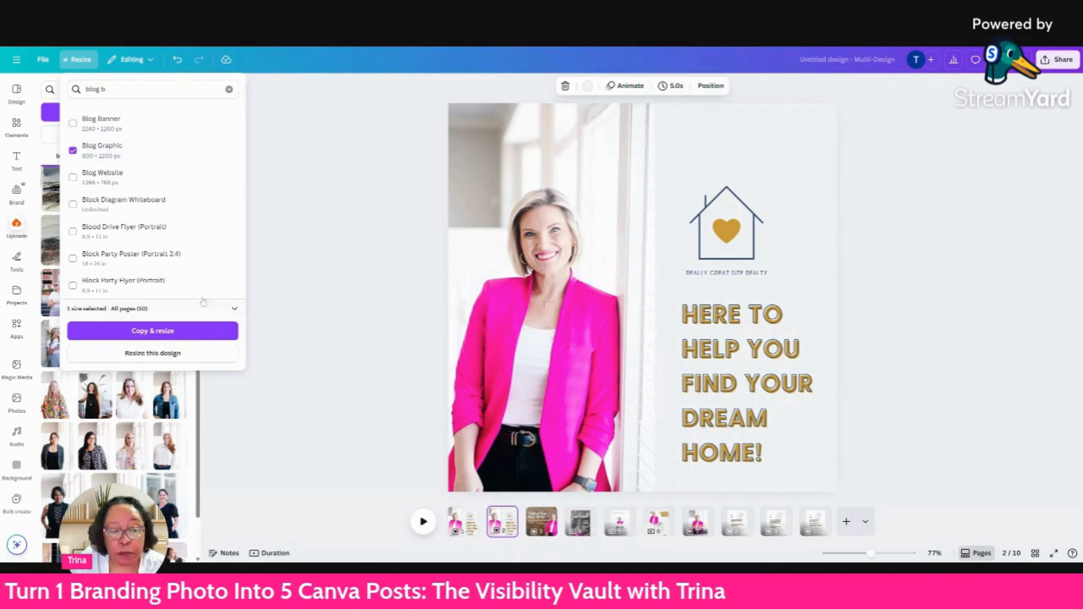
pyautogui.click(235, 310)
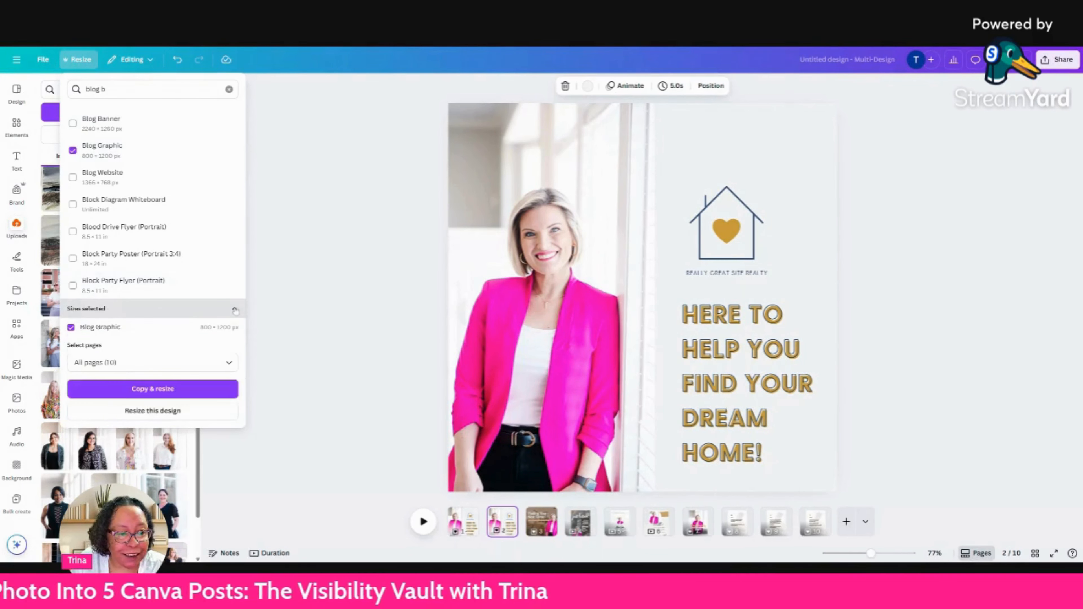
pyautogui.click(229, 363)
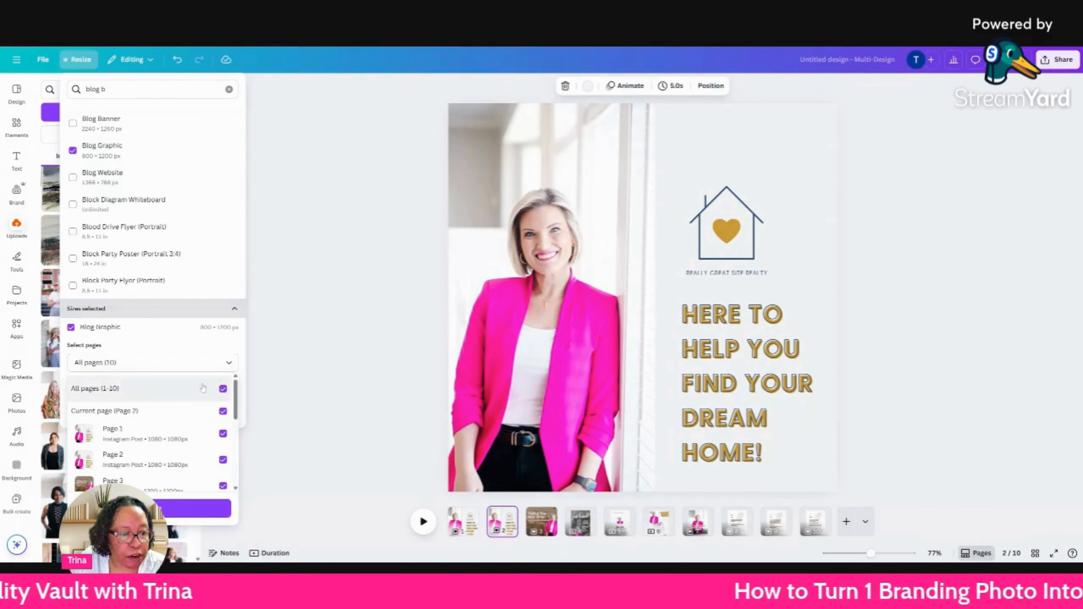
pyautogui.click(223, 389)
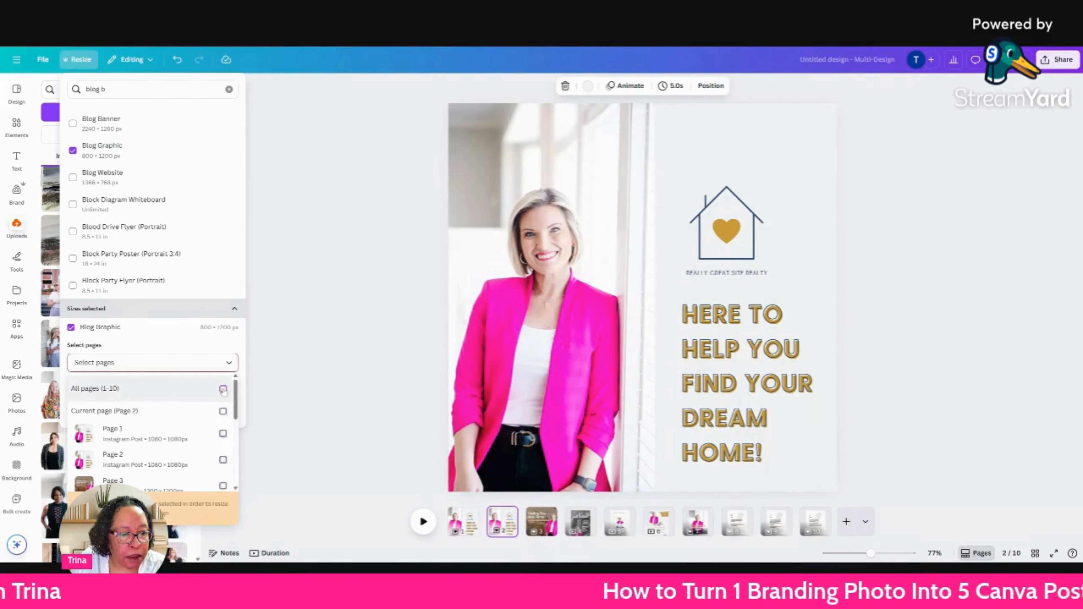
pyautogui.click(223, 411)
pyautogui.click(172, 508)
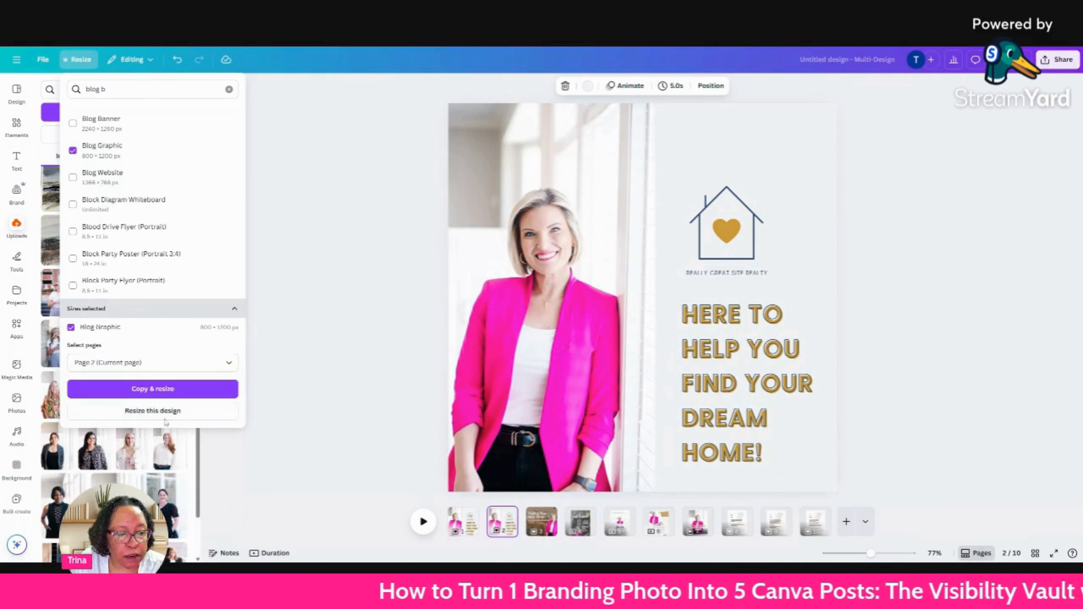
pyautogui.click(164, 413)
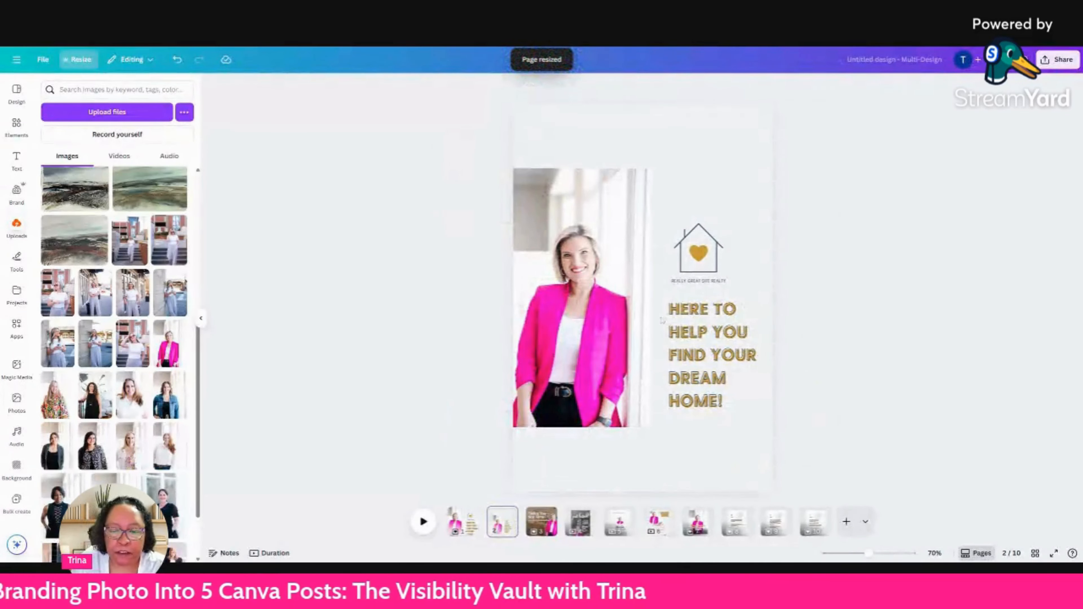
# Search the design templates for "blog post realtor".
pyautogui.click(17, 91)
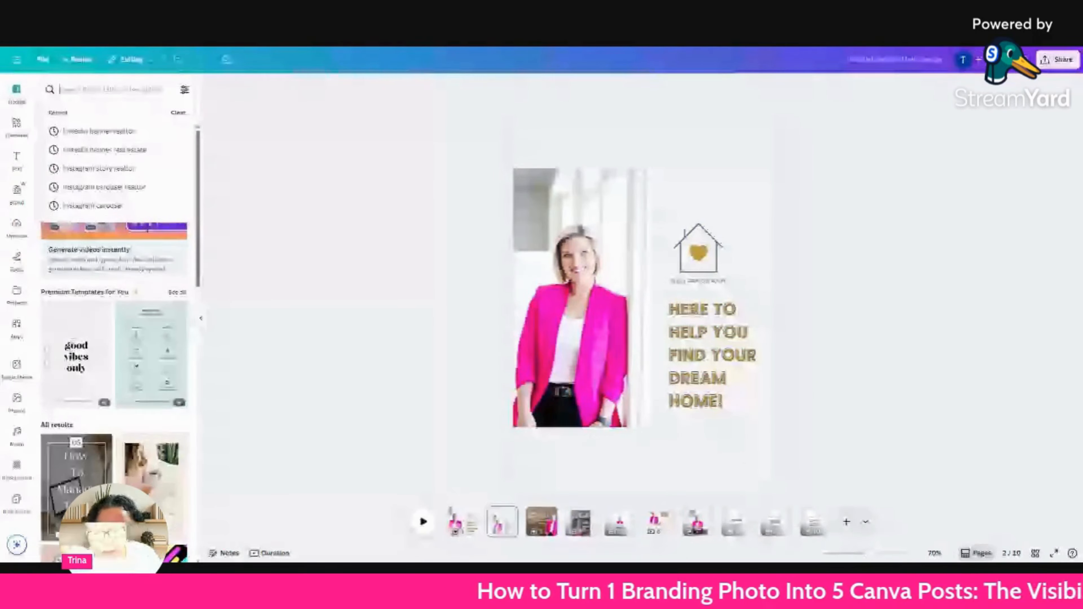
pyautogui.write('blog pos')
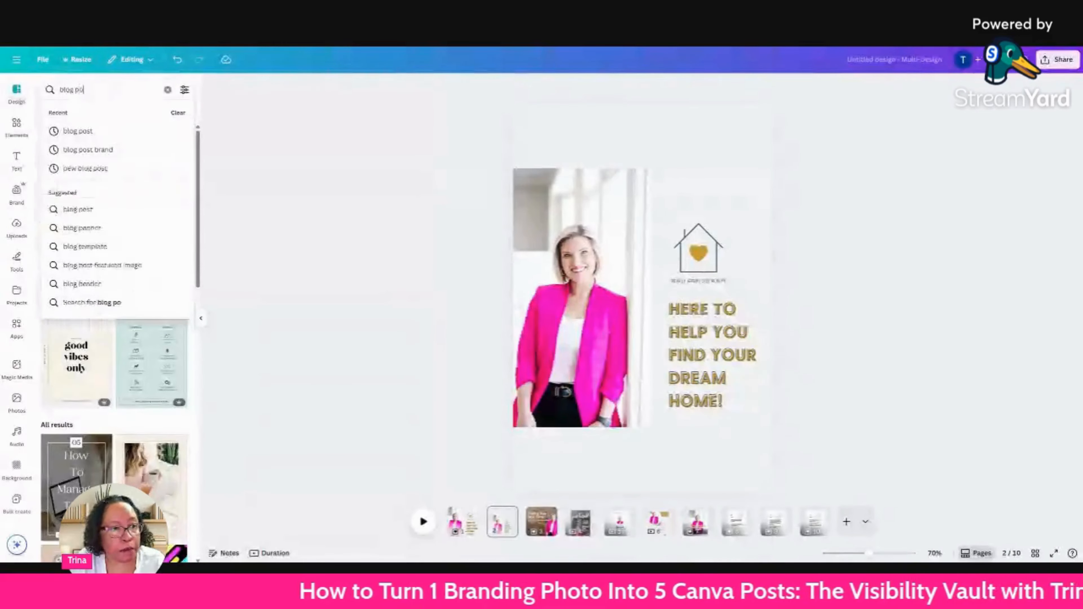
pyautogui.write('t')
pyautogui.press('Return')
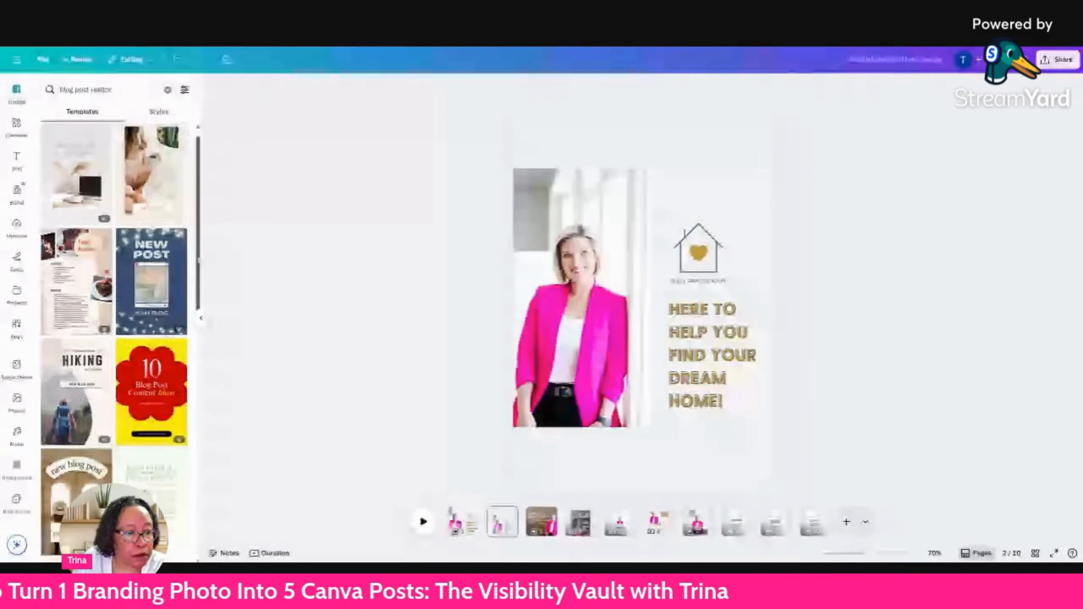
# Replace the current page with the Pink Blush Feminine Blog Graphic template from the search results.
pyautogui.scroll(-3, 114, 299)
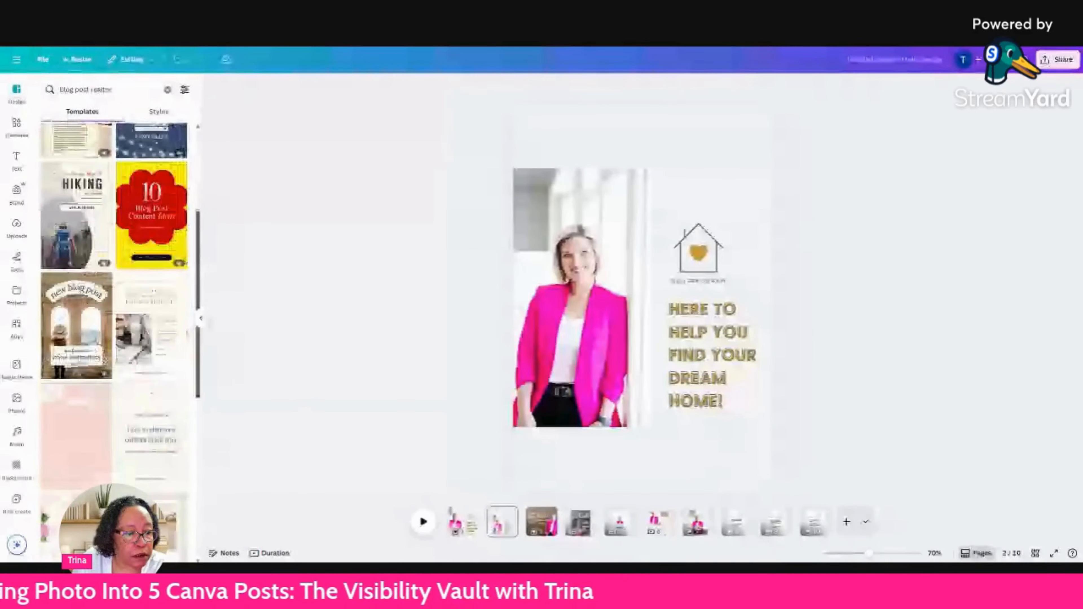
pyautogui.scroll(-5, 113, 299)
pyautogui.scroll(6, 114, 299)
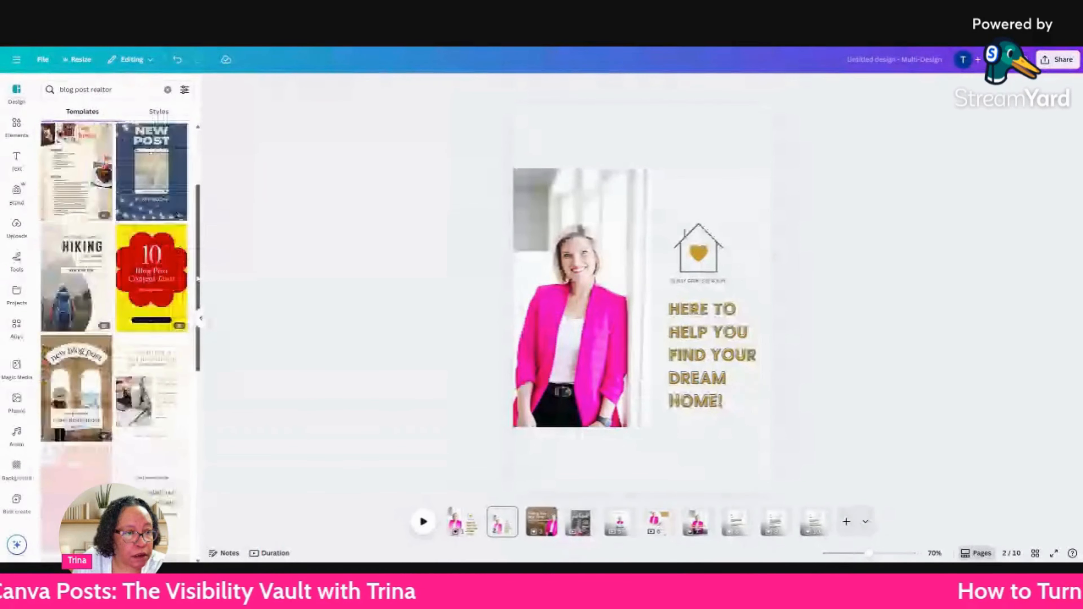
pyautogui.scroll(2, 113, 299)
pyautogui.click(152, 174)
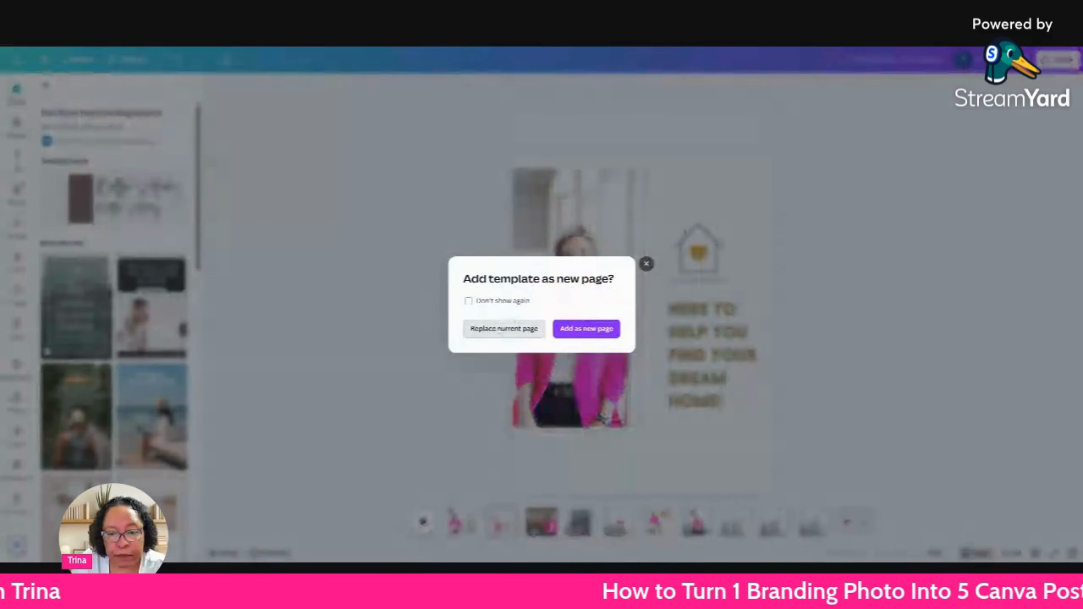
pyautogui.click(501, 329)
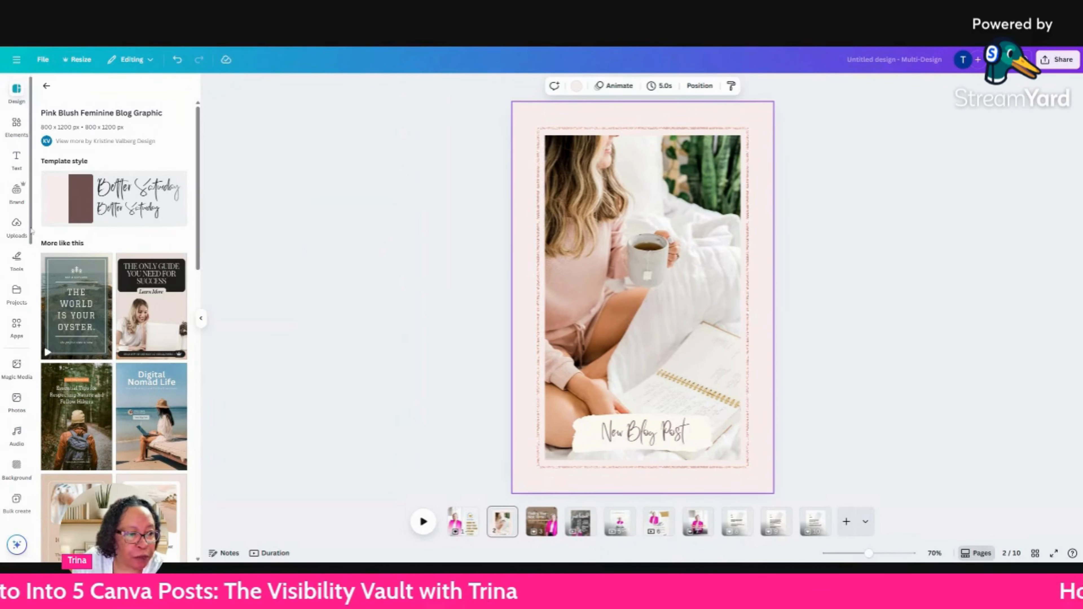
# Replace the photo in the "New Blog Post" template's frame with the uploaded pink-blazer photo.
pyautogui.scroll(-3, 19, 341)
pyautogui.scroll(1, 22, 299)
pyautogui.click(17, 179)
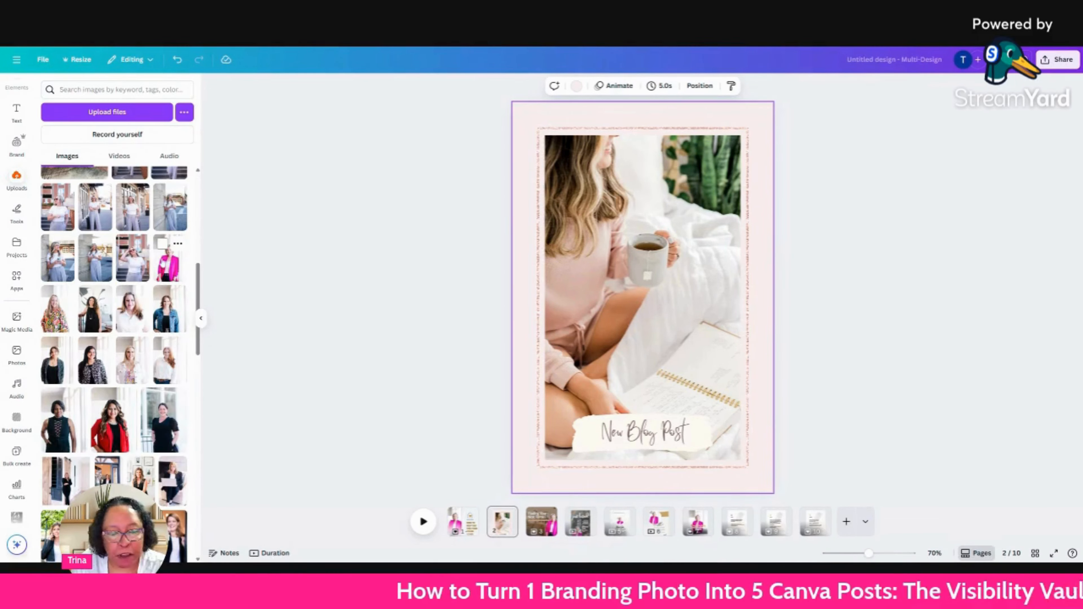
pyautogui.moveTo(169, 259); pyautogui.dragTo(467, 278)
pyautogui.moveTo(337, 282); pyautogui.dragTo(335, 280)
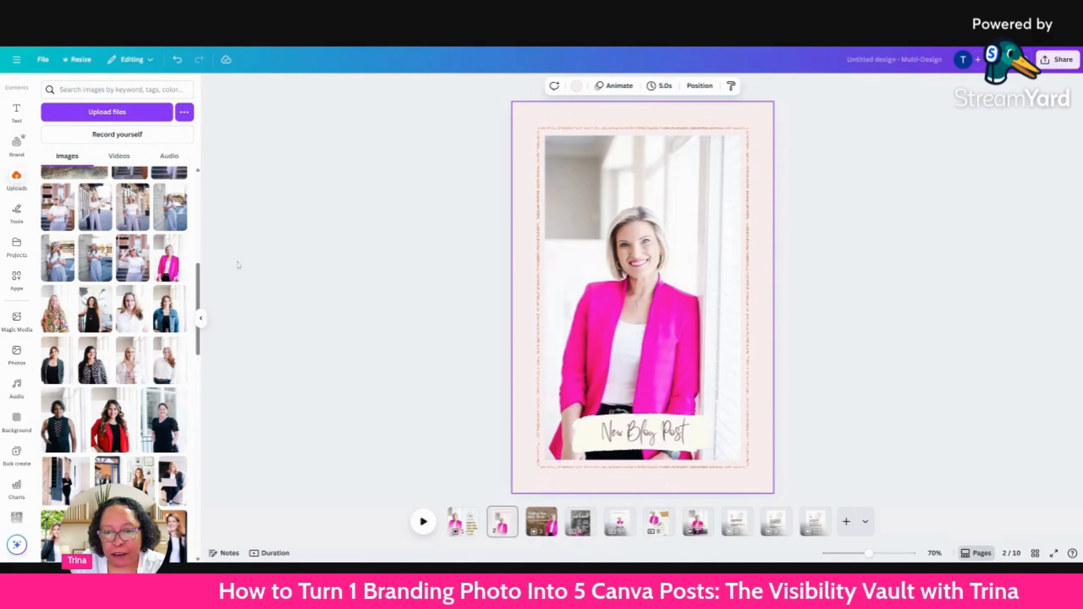
pyautogui.click(225, 225)
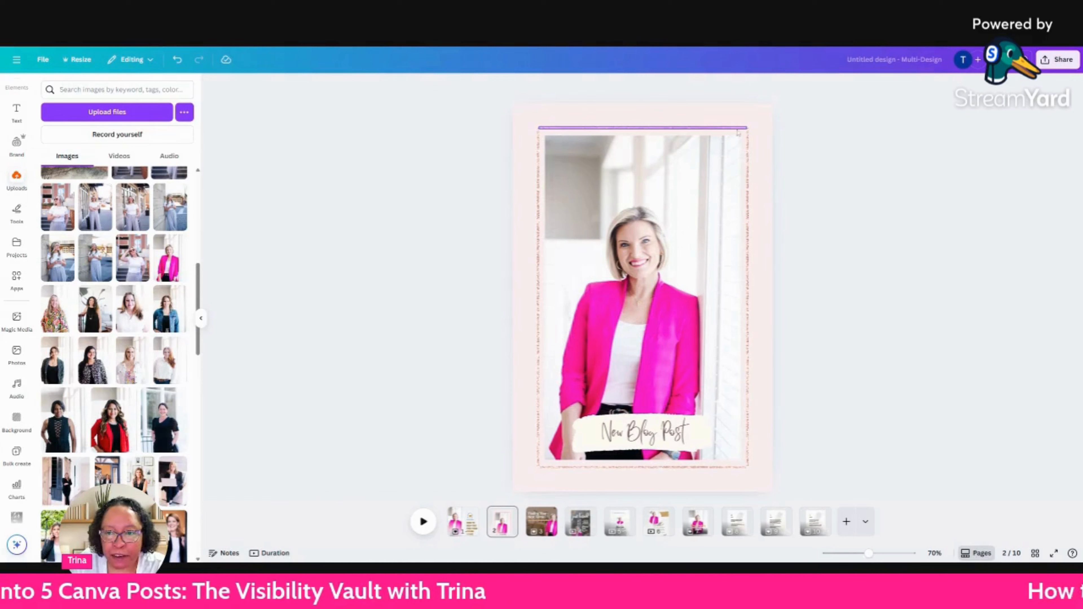
pyautogui.click(643, 128)
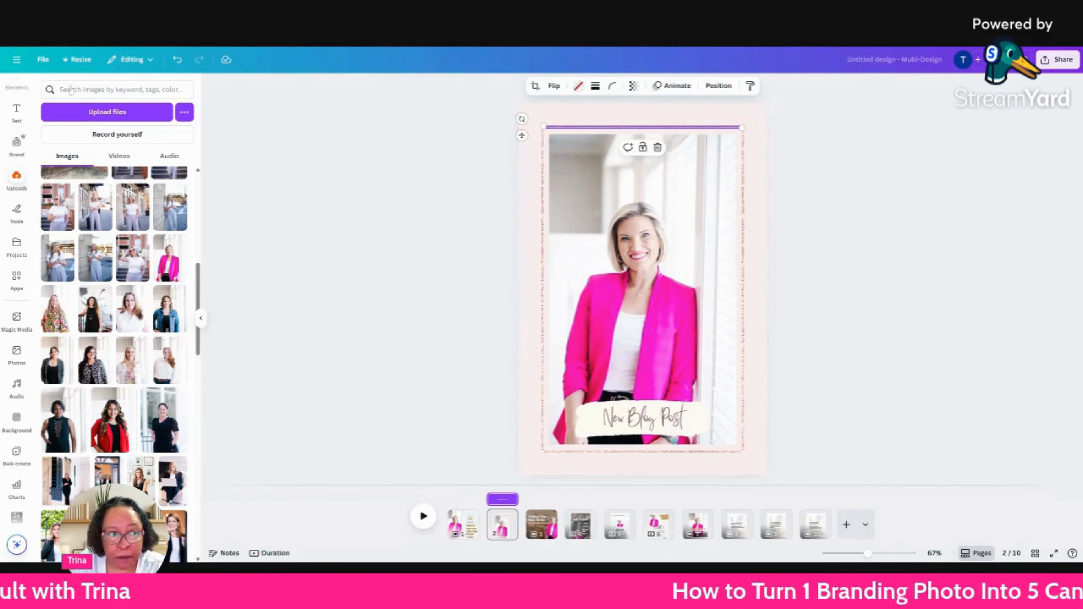
pyautogui.scroll(2, 328, 164)
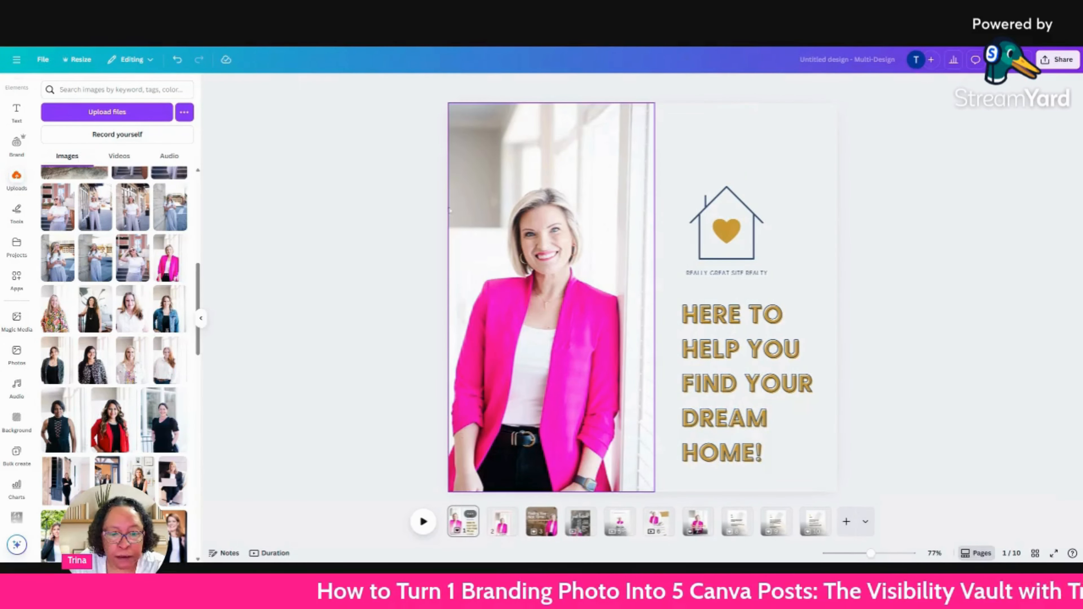
# Try the recently used palm-leaf shadow graphic as a full-page overlay on the "New Blog Post" page and reduce its opacity.
pyautogui.click(501, 518)
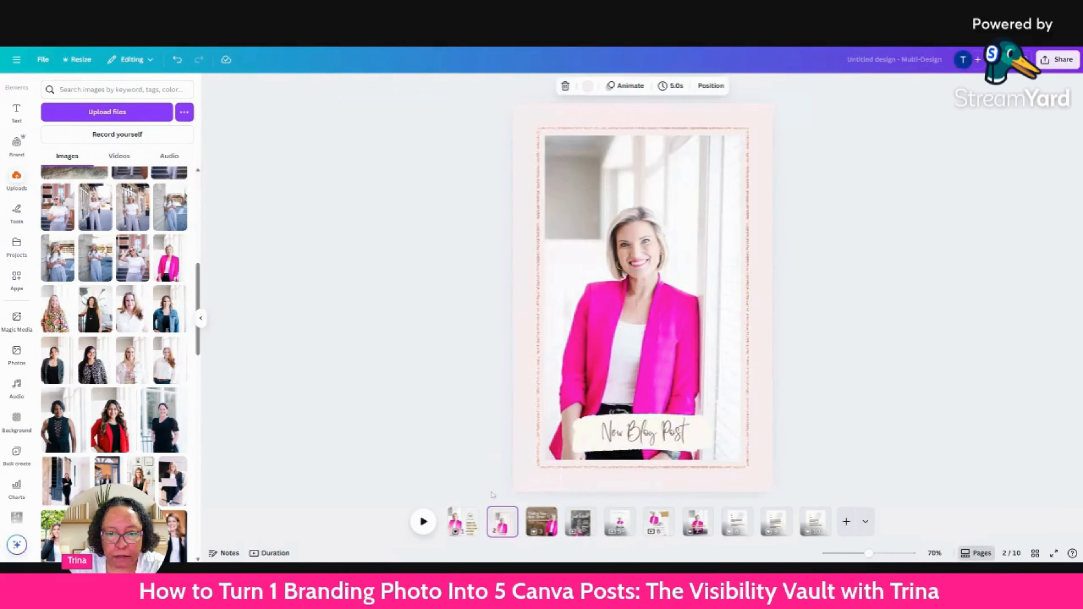
pyautogui.click(7, 88)
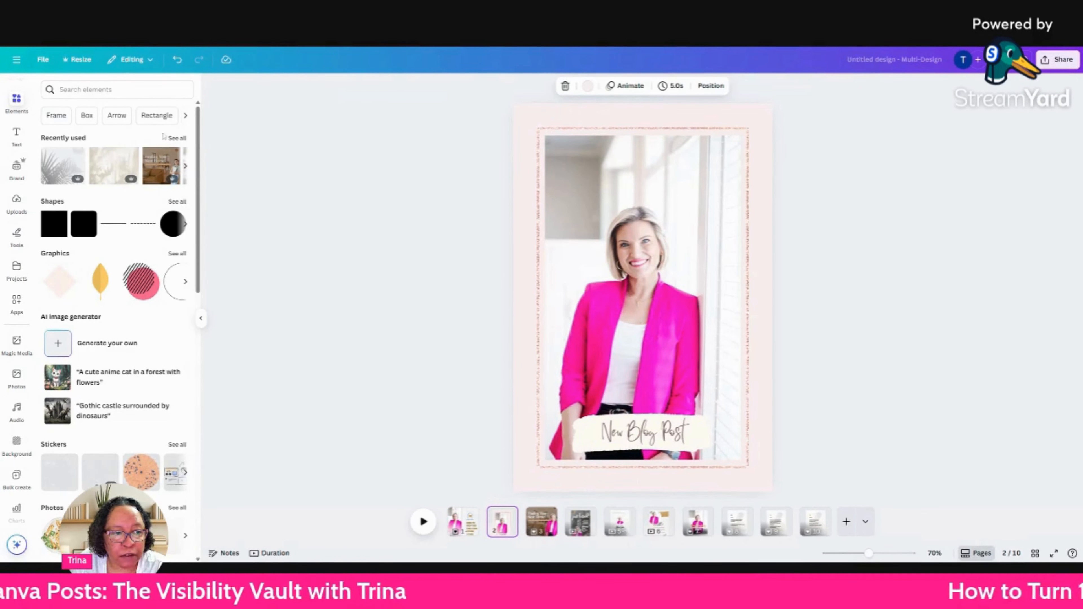
pyautogui.click(184, 140)
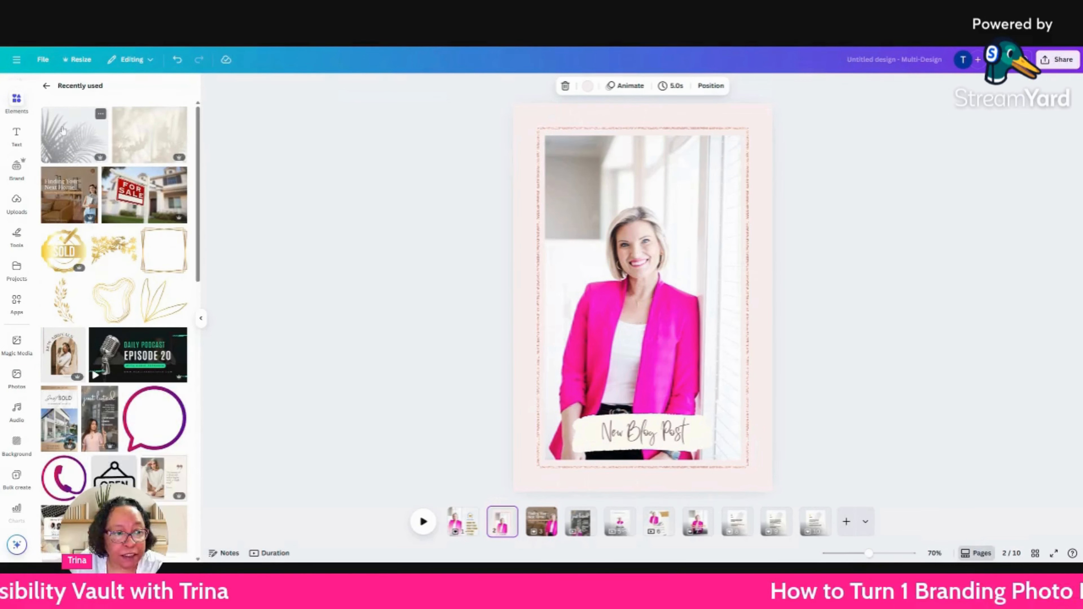
pyautogui.moveTo(63, 130); pyautogui.dragTo(526, 250)
pyautogui.moveTo(199, 178); pyautogui.dragTo(605, 293)
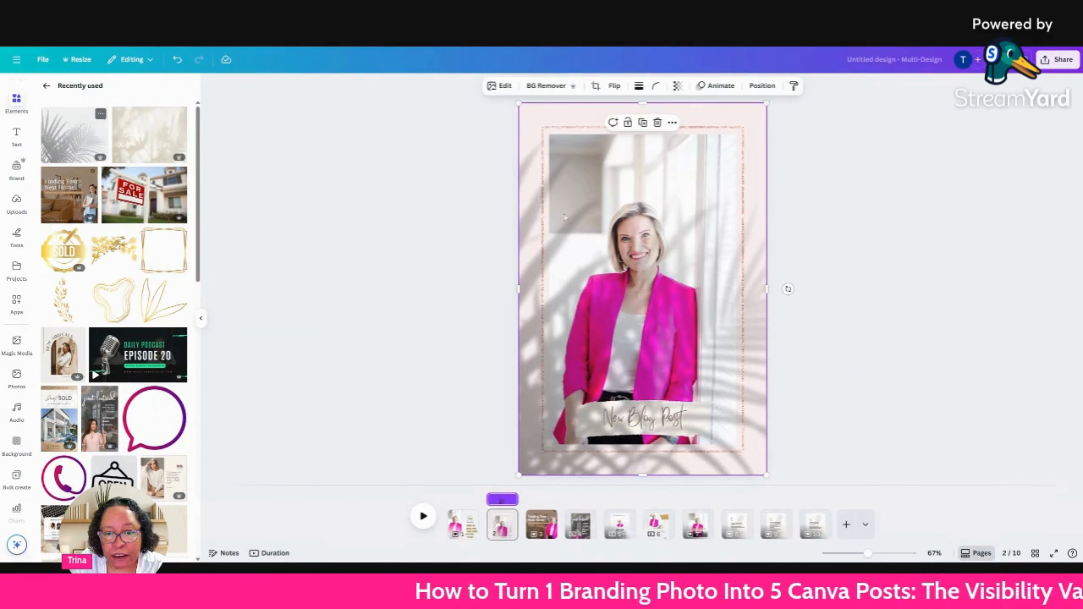
pyautogui.click(677, 86)
pyautogui.click(678, 124)
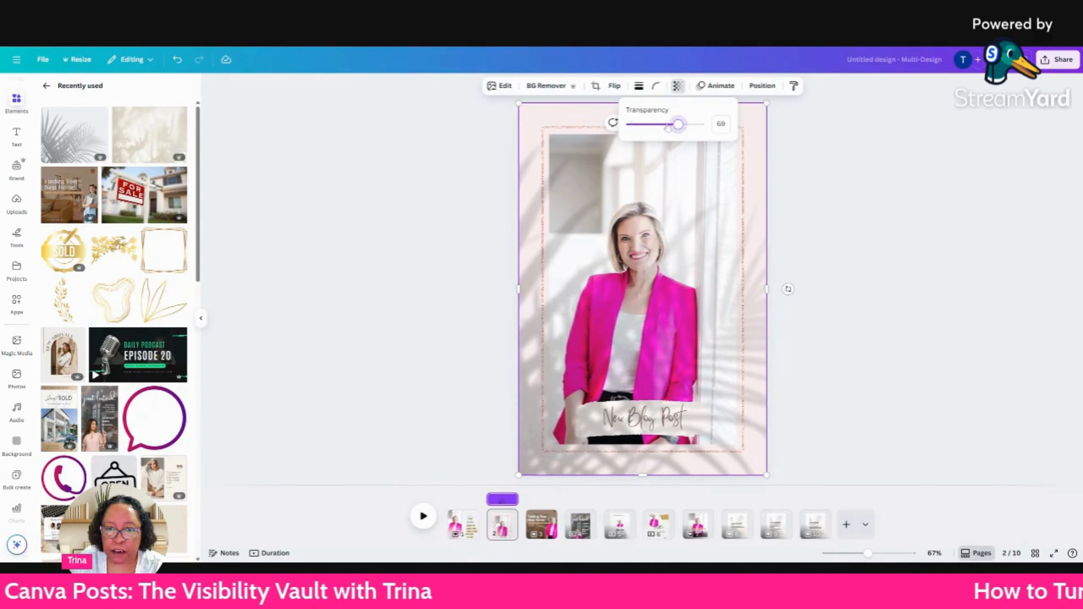
pyautogui.moveTo(678, 124); pyautogui.dragTo(646, 125)
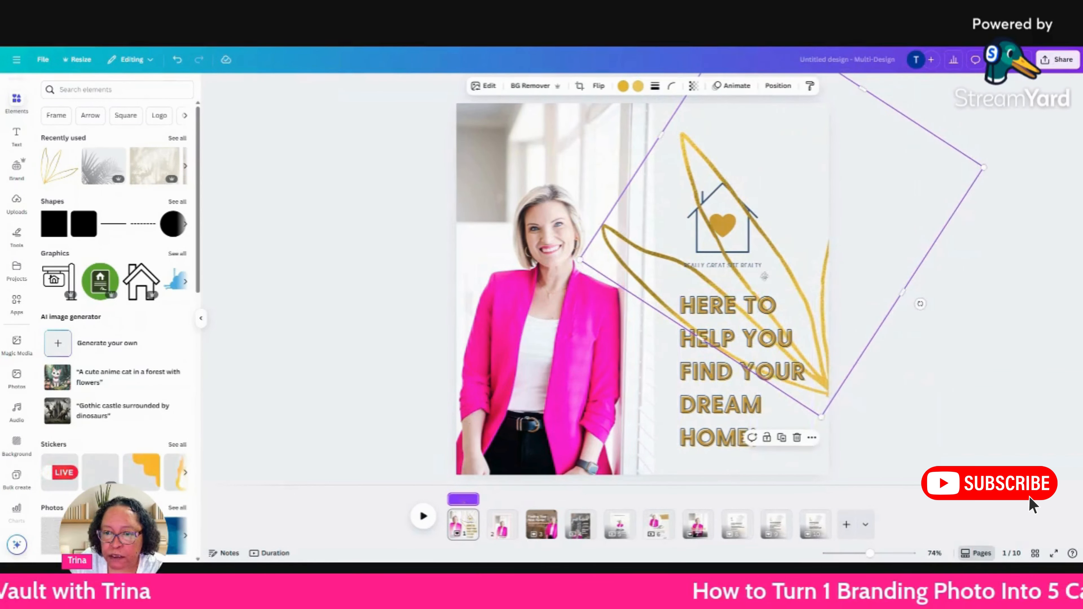
# Try shrinking the gold leaf outline on page 1 and shift it mostly past the page's right edge, clear of the house logo.
pyautogui.moveTo(766, 277); pyautogui.dragTo(669, 321)
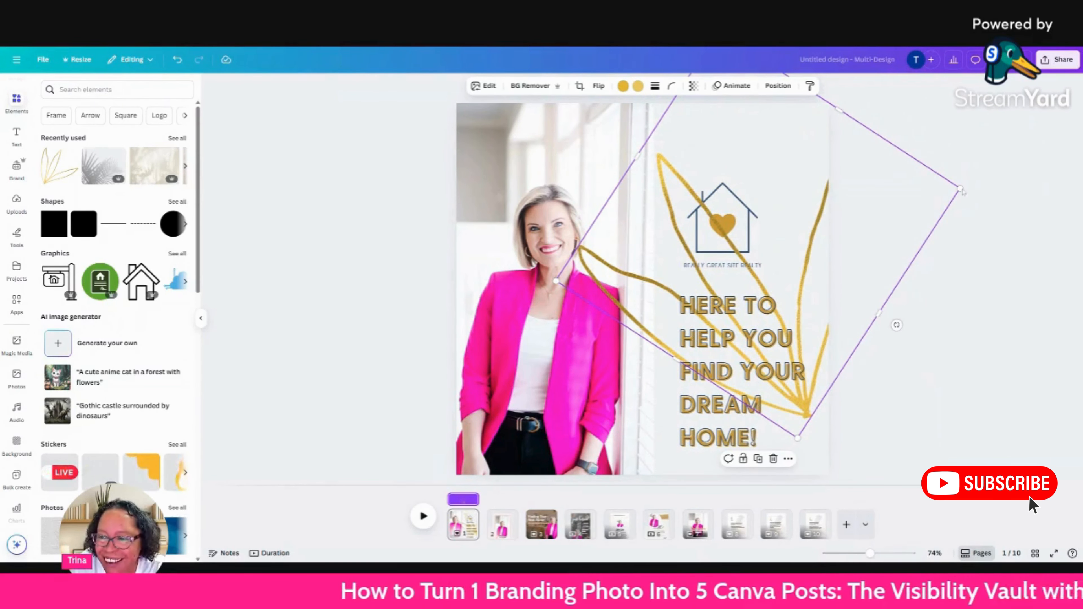
pyautogui.moveTo(960, 189); pyautogui.dragTo(841, 214)
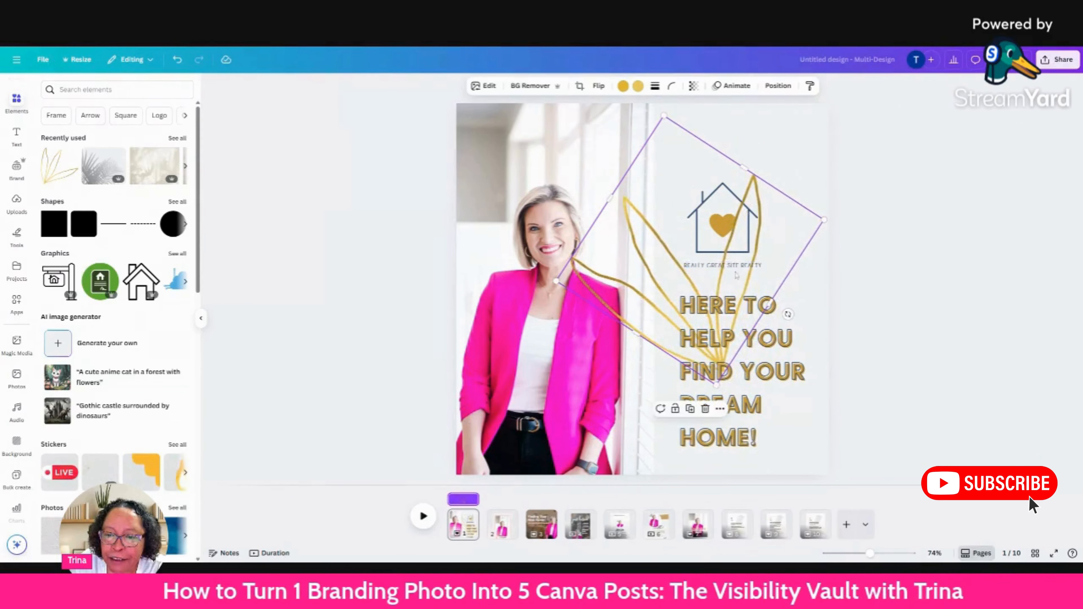
pyautogui.moveTo(790, 251); pyautogui.dragTo(819, 236)
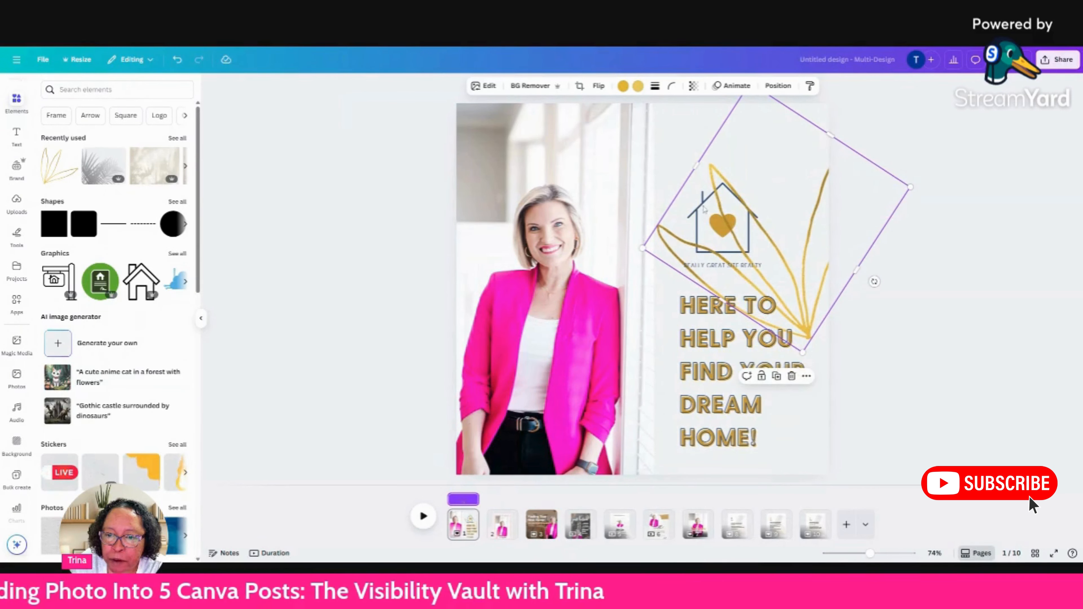
pyautogui.moveTo(819, 222); pyautogui.dragTo(962, 224)
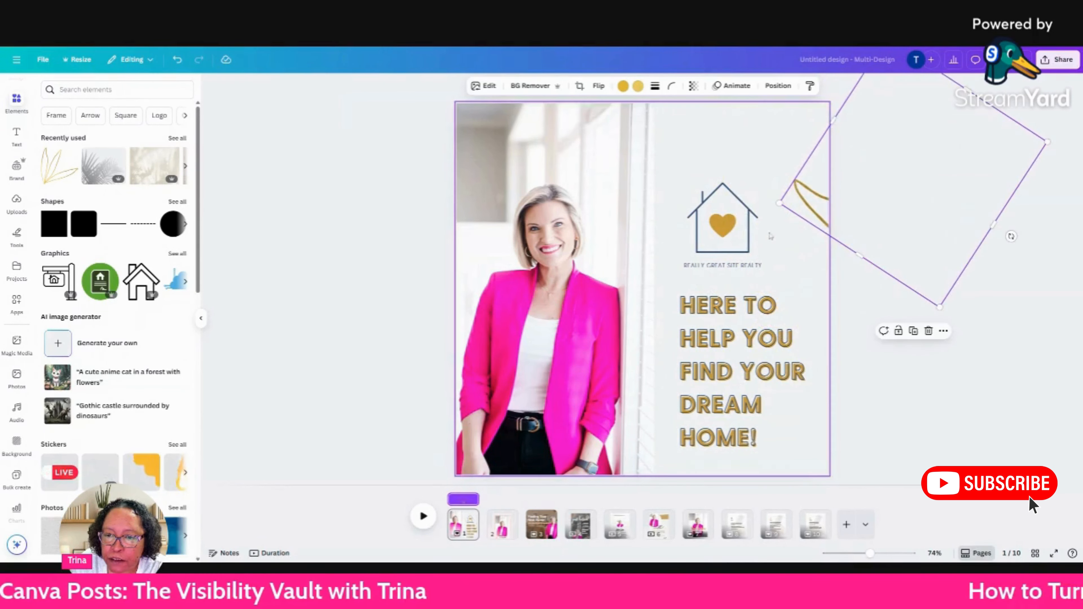
# Delete the heart, the house outline and the "Really Great Site Realty" text above the headline on page 1.
pyautogui.click(730, 225)
pyautogui.click(738, 194)
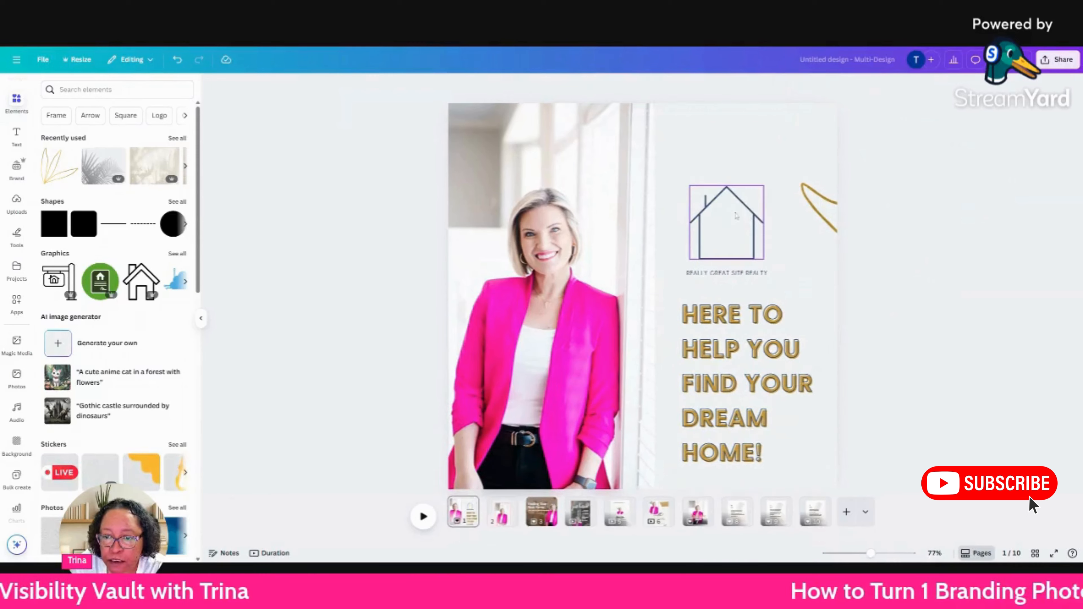
pyautogui.click(737, 162)
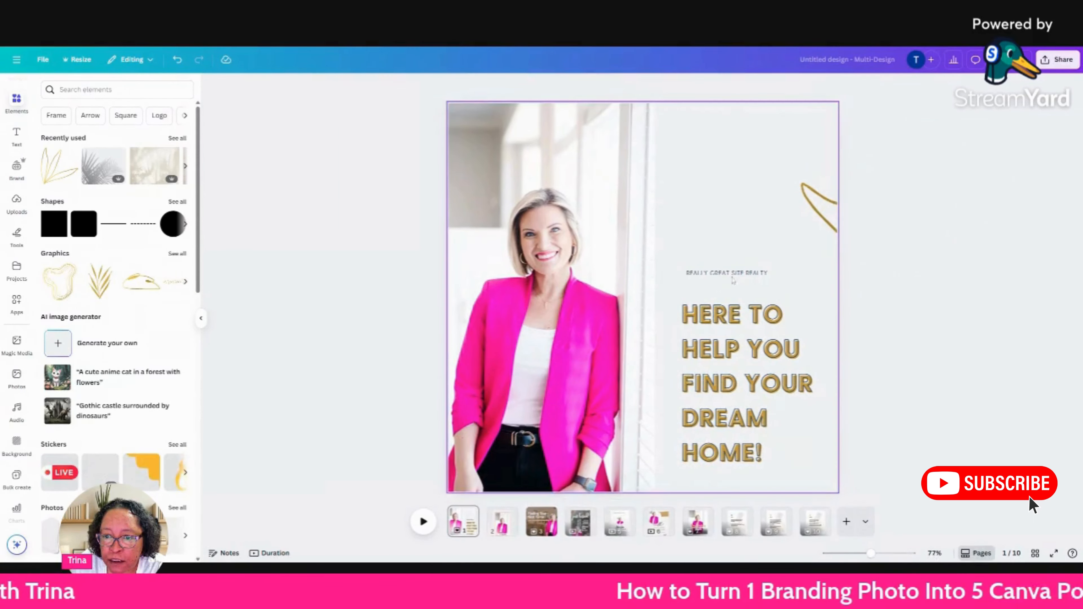
pyautogui.click(732, 275)
pyautogui.press('Delete')
# Try the gold leaf outline above the "Here to help you find your dream home!" headline, then delete it.
pyautogui.click(836, 232)
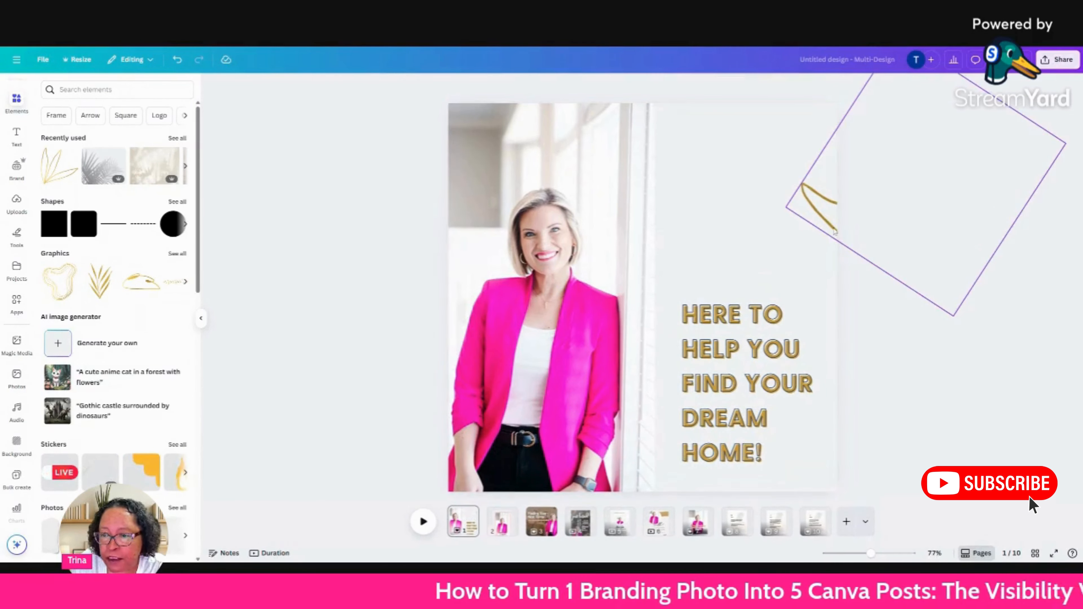
pyautogui.moveTo(824, 213); pyautogui.dragTo(718, 235)
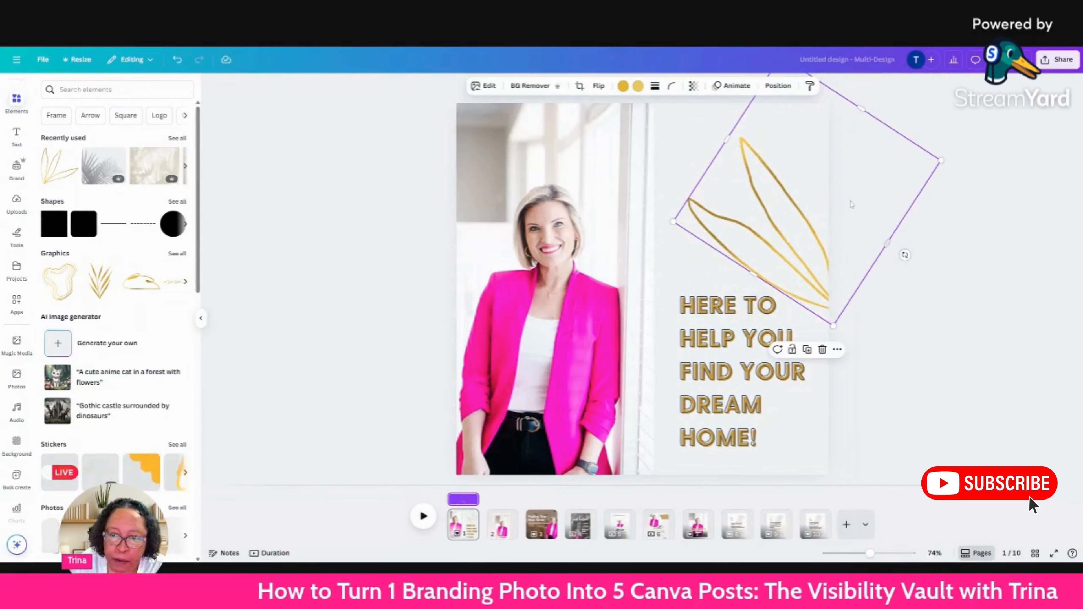
pyautogui.click(823, 349)
# Add the recently used gold geometric frame and place it so only its lower-left corner shows in page 1's upper-right area.
pyautogui.click(177, 138)
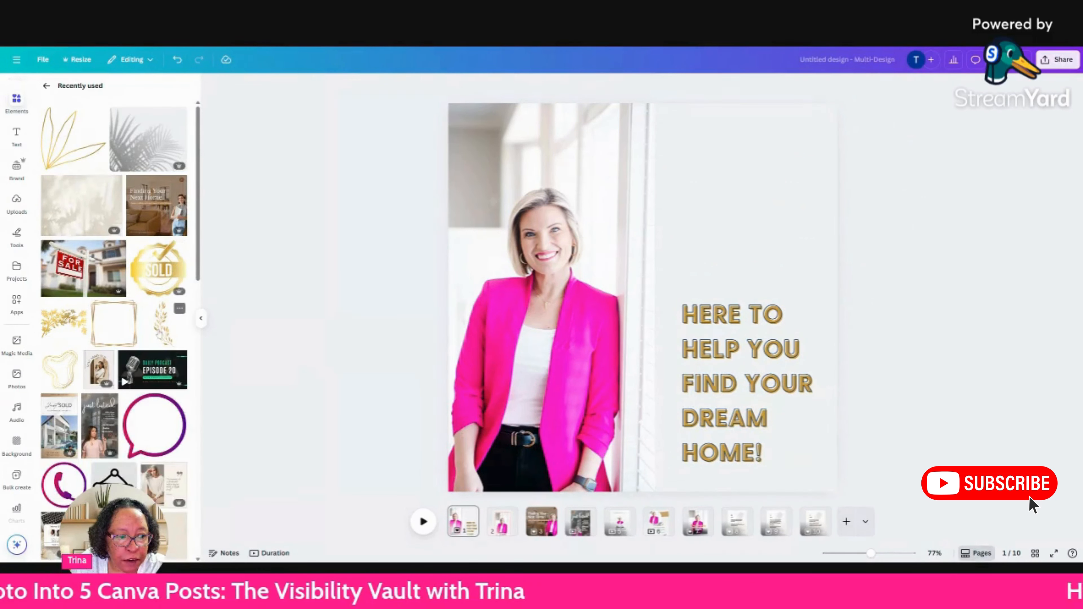
pyautogui.click(112, 326)
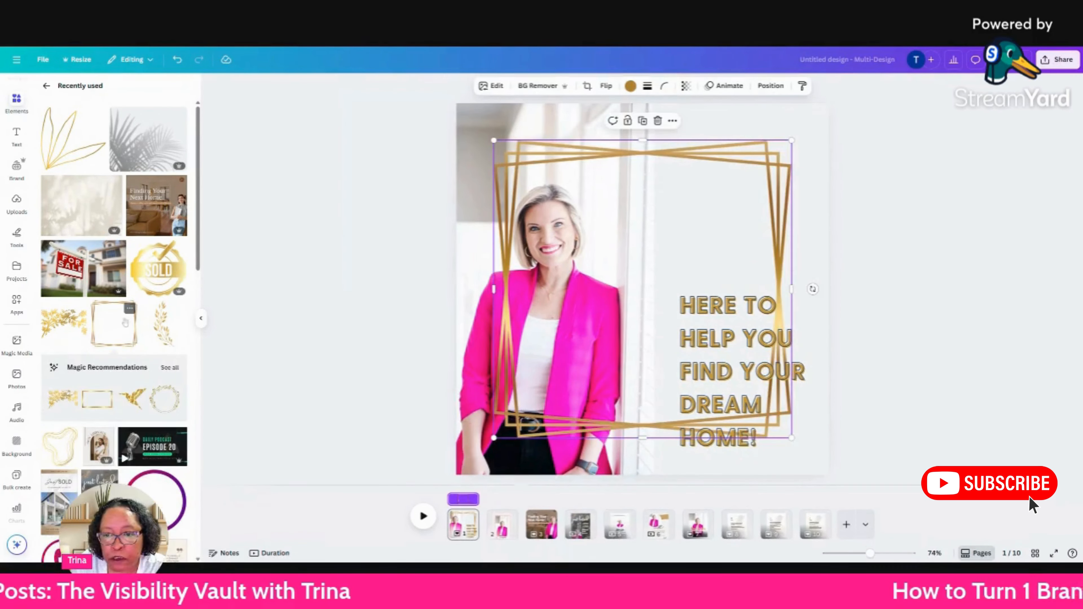
pyautogui.moveTo(727, 331); pyautogui.dragTo(722, 218)
pyautogui.click(970, 353)
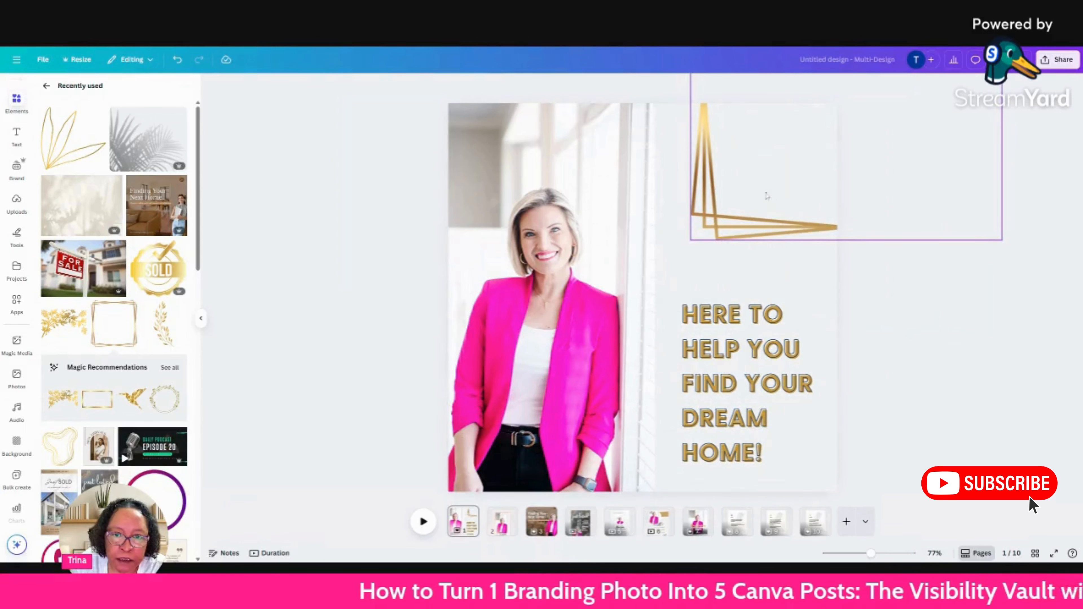
# Recolor the geometric frame with the dusty-pink brand color, shrink it and reposition its visible corner above the headline.
pyautogui.click(724, 202)
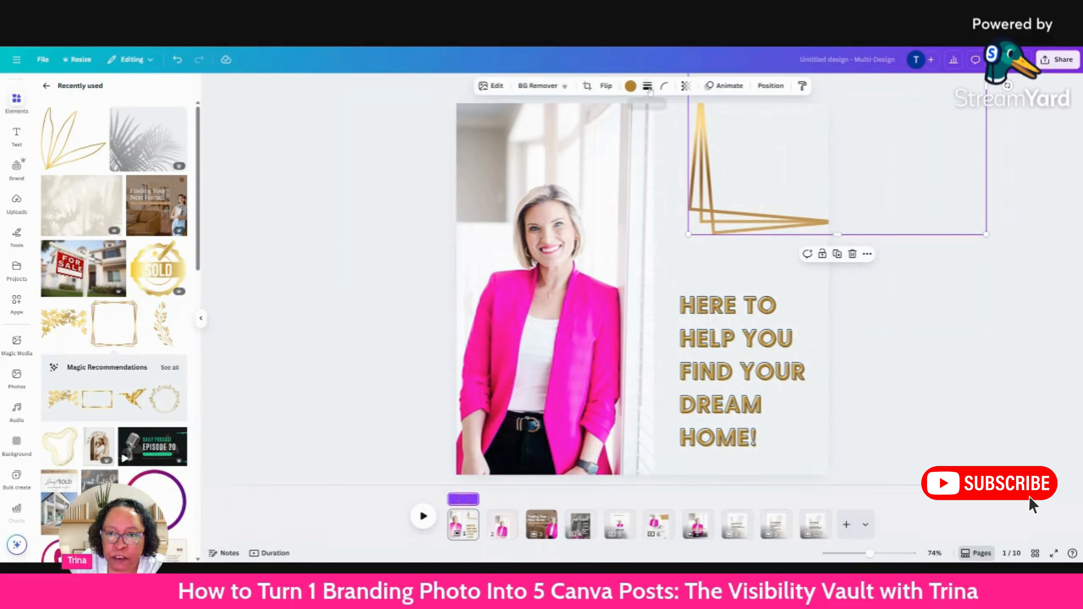
pyautogui.click(631, 86)
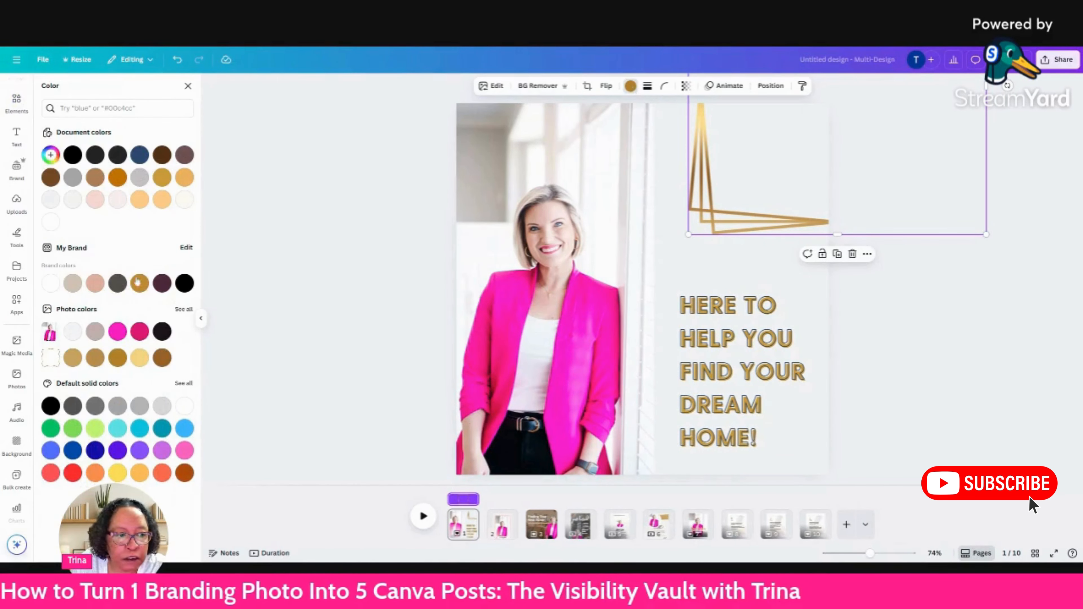
pyautogui.click(95, 284)
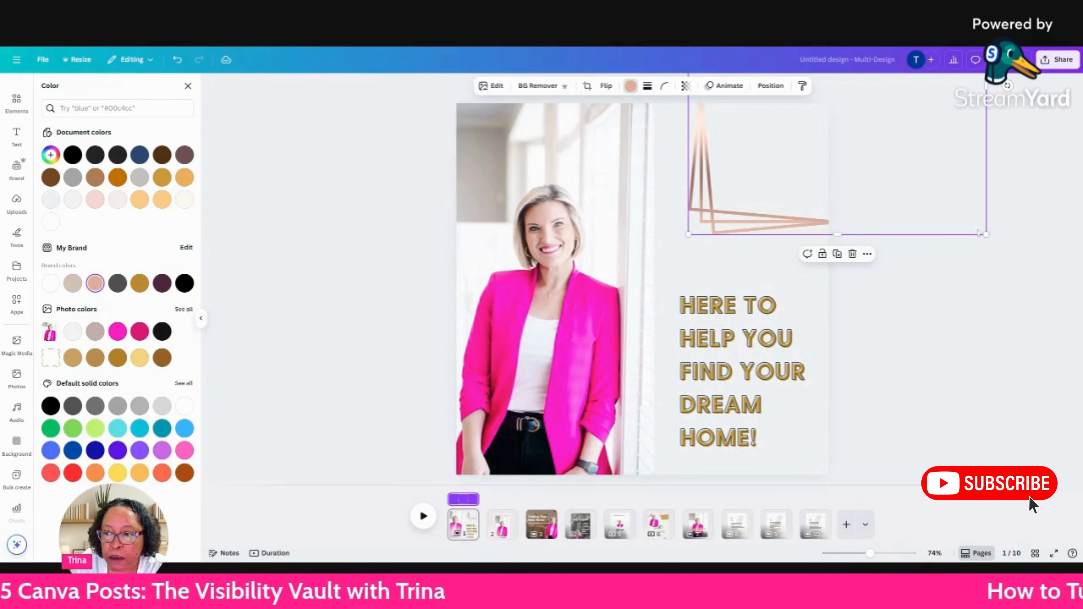
pyautogui.moveTo(987, 234); pyautogui.dragTo(920, 168)
pyautogui.moveTo(709, 154); pyautogui.dragTo(729, 227)
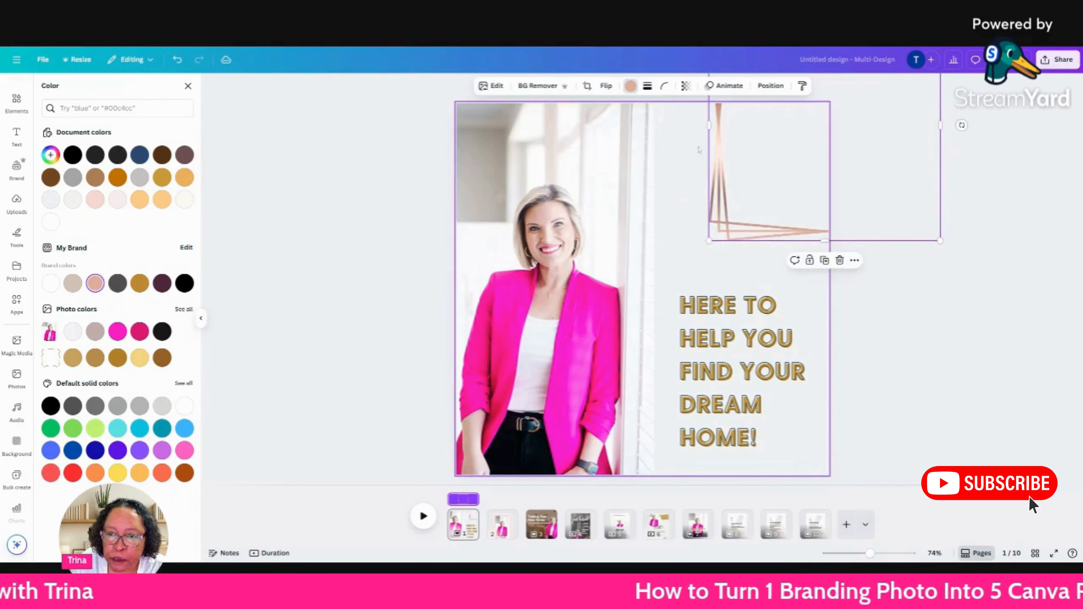
# Set the geometric frame's transparency to 44.
pyautogui.click(688, 86)
pyautogui.moveTo(684, 126); pyautogui.dragTo(682, 124)
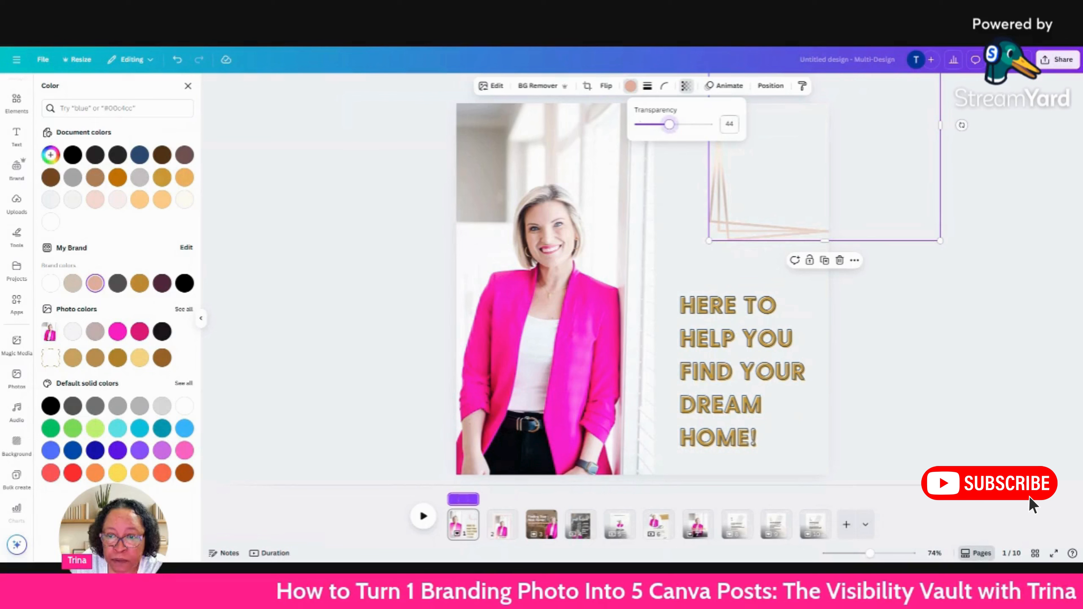
pyautogui.click(999, 289)
pyautogui.click(999, 289)
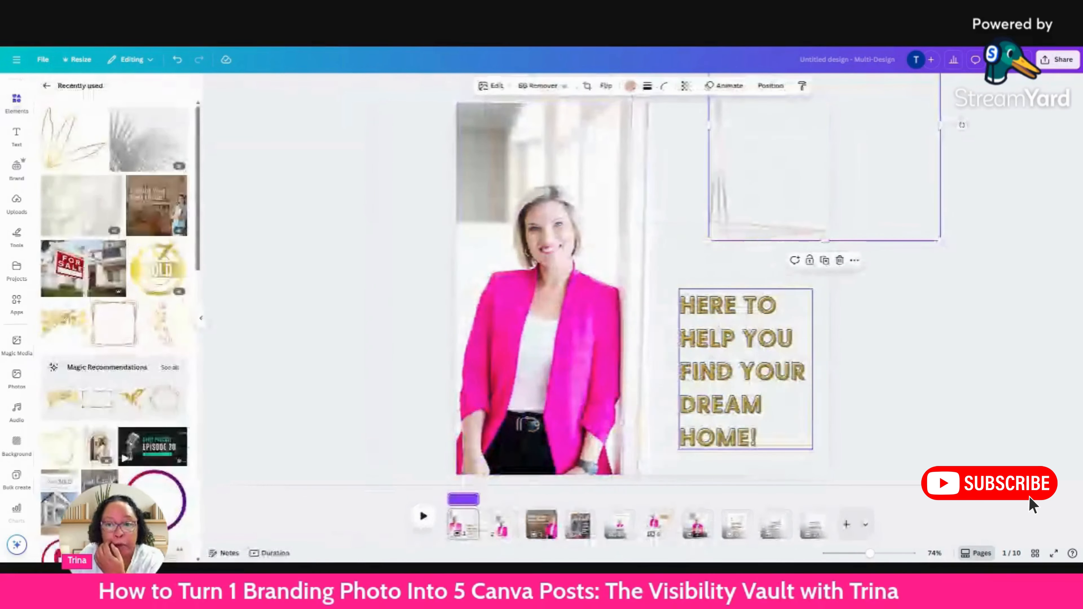
pyautogui.click(955, 321)
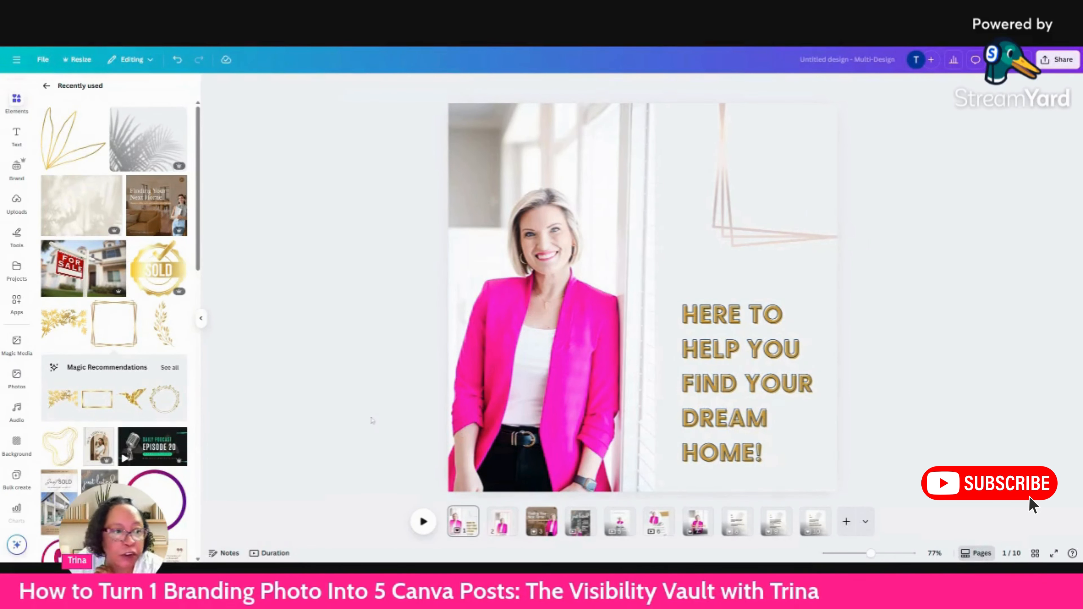
# Add the beige leaf-shadow background to page 1 and stretch it to cover the whole panel behind the headline.
pyautogui.moveTo(112, 212); pyautogui.dragTo(844, 350)
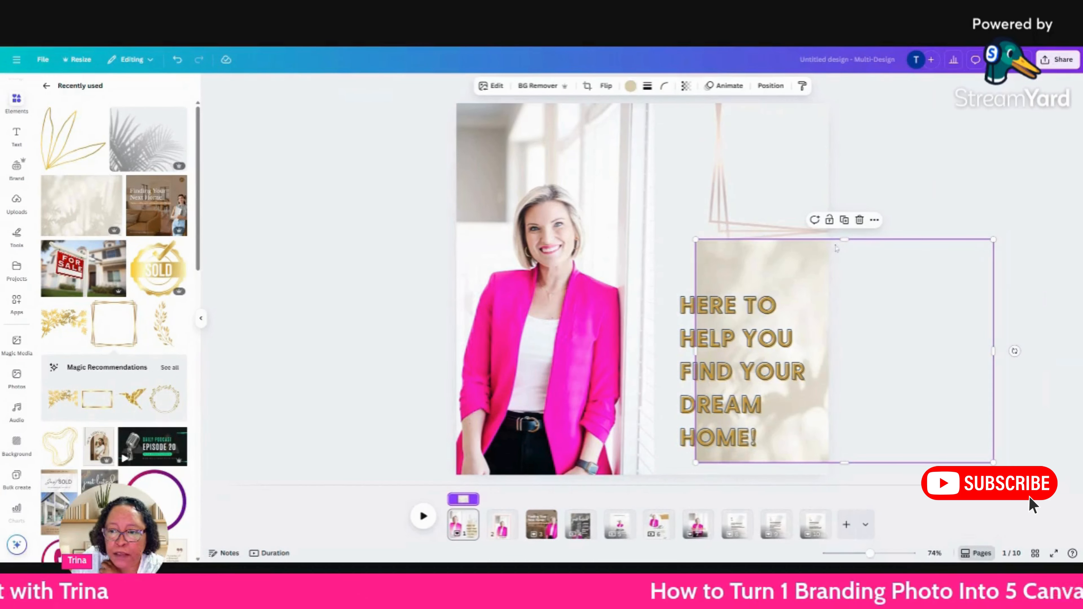
pyautogui.moveTo(844, 236); pyautogui.dragTo(845, 89)
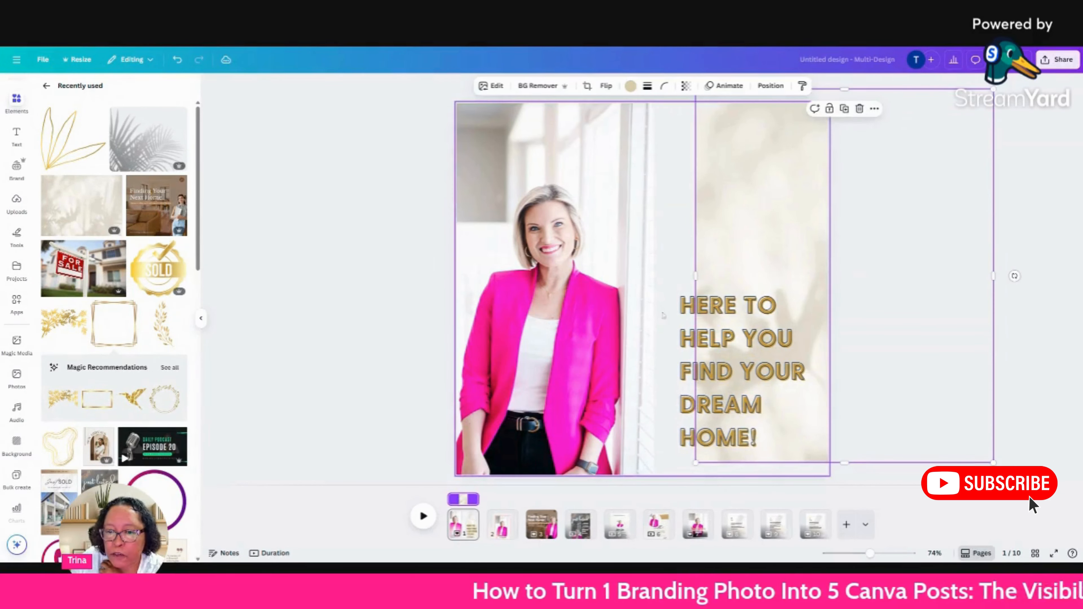
pyautogui.moveTo(677, 276); pyautogui.dragTo(646, 276)
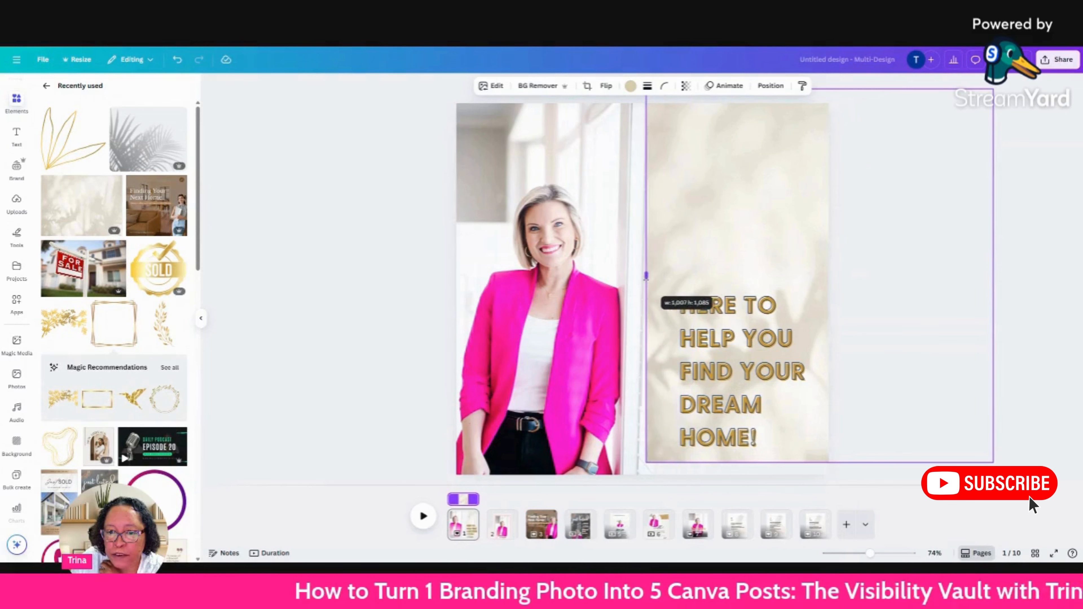
pyautogui.moveTo(820, 463); pyautogui.dragTo(820, 479)
pyautogui.click(1043, 359)
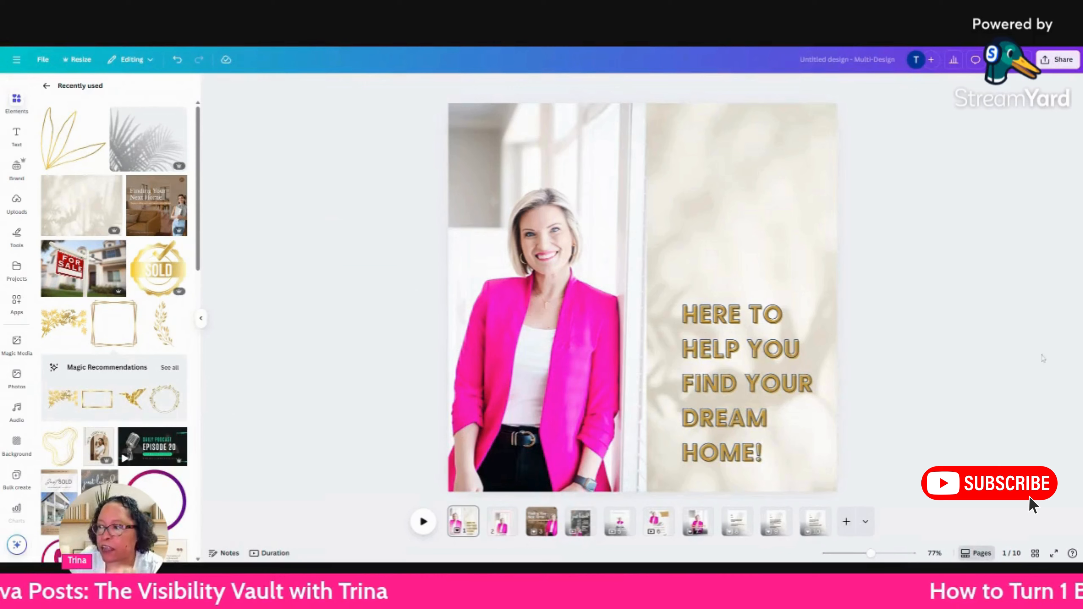
# Preview the Simple page animation on page 6, the "Hello!" story.
pyautogui.scroll(-1, 1044, 358)
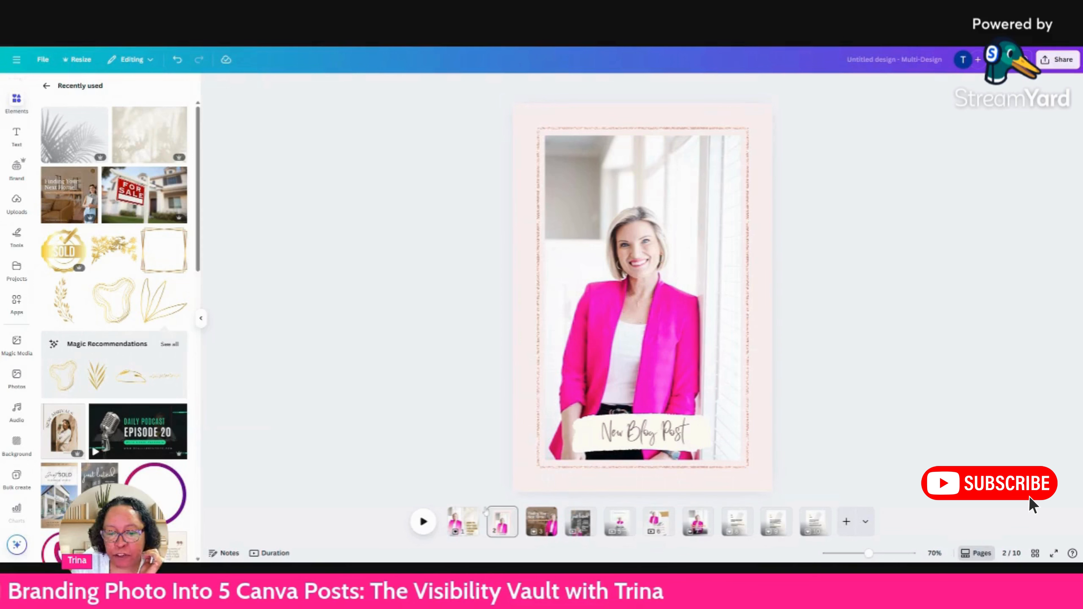
pyautogui.click(659, 524)
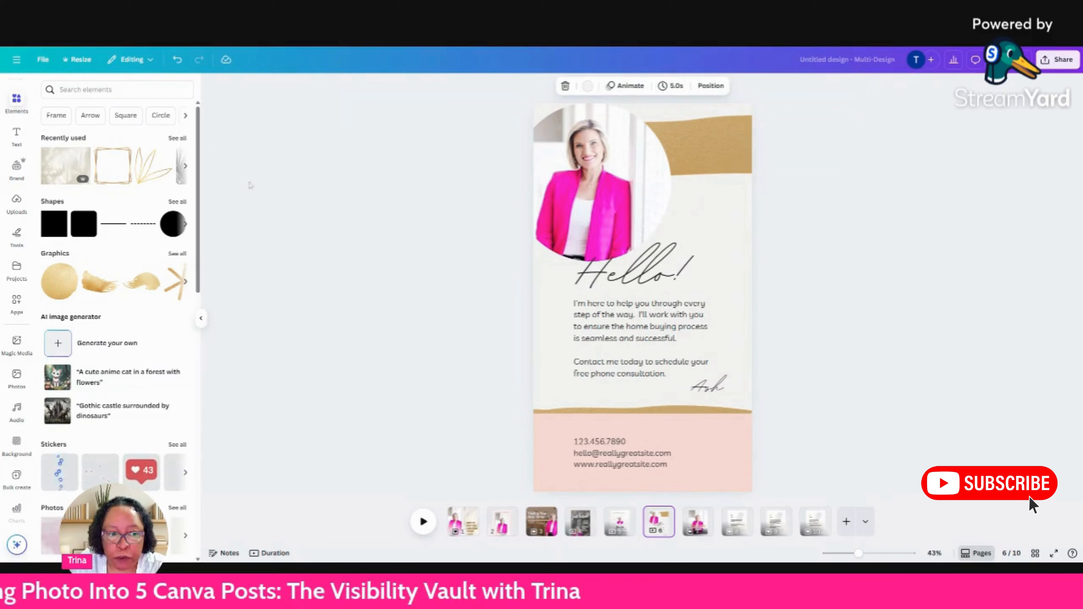
pyautogui.click(626, 87)
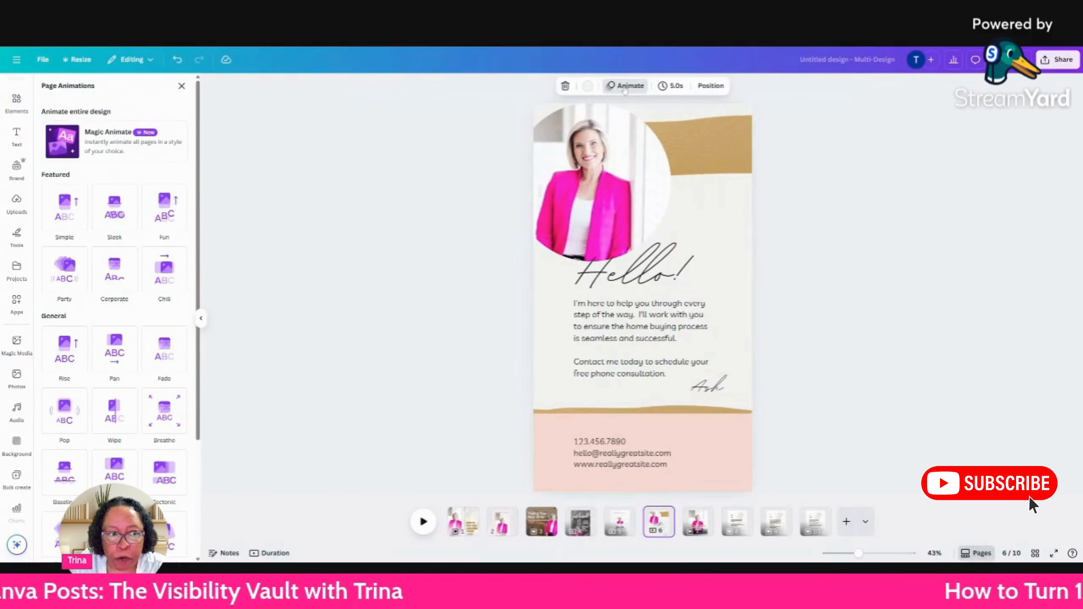
pyautogui.click(64, 207)
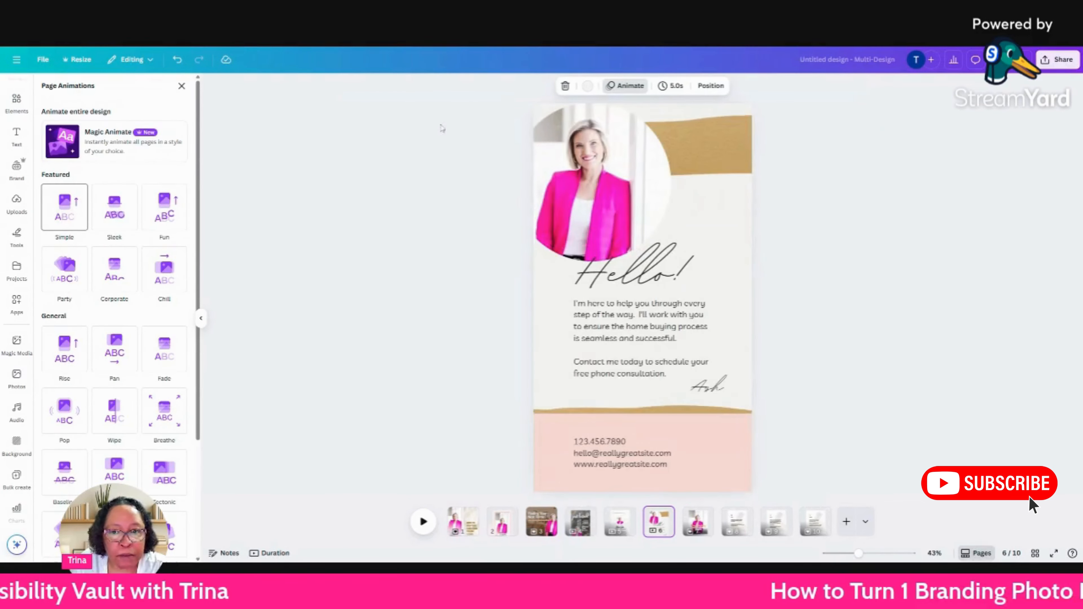
pyautogui.click(626, 86)
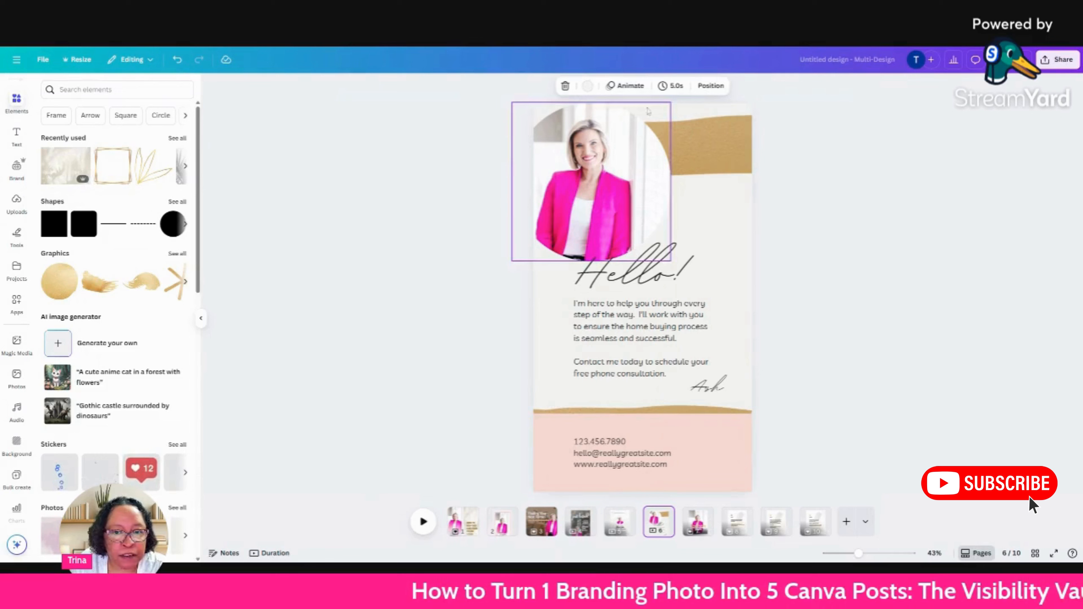
pyautogui.click(626, 86)
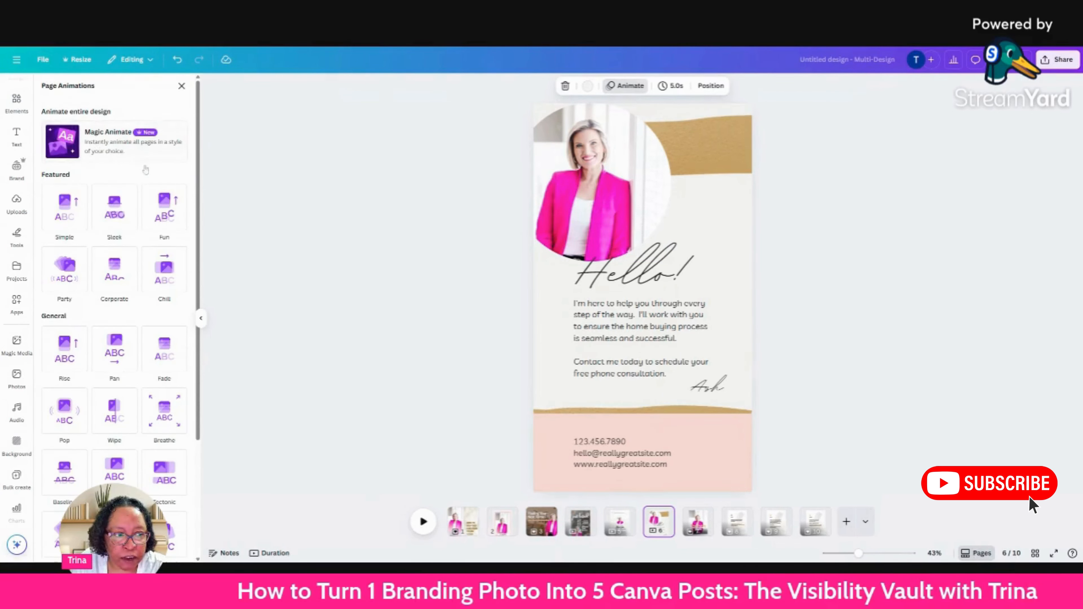
pyautogui.click(61, 216)
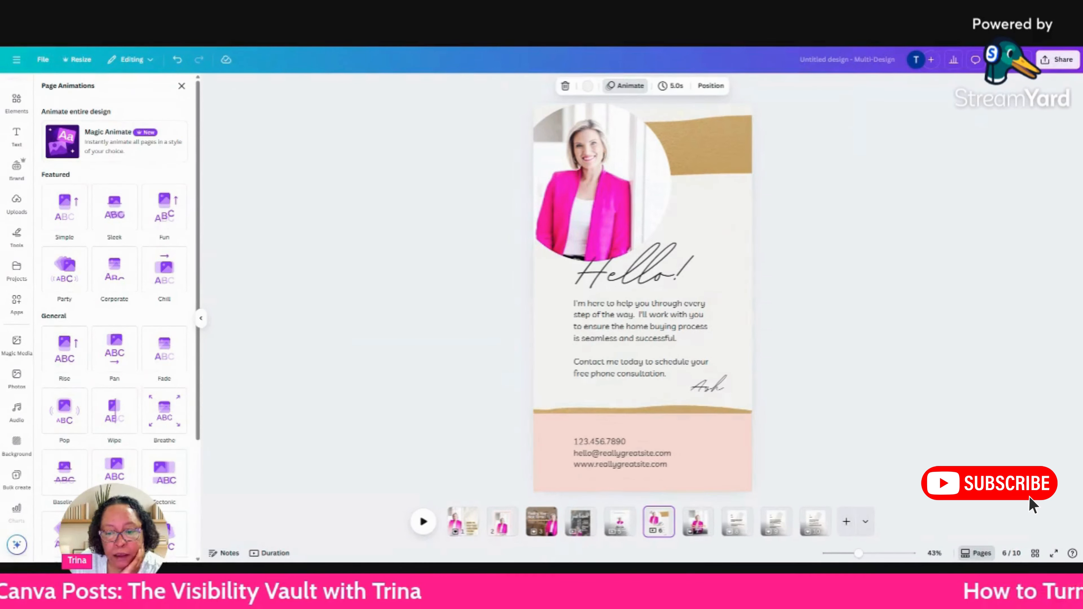
# Apply the Party page animation to page 7, the "Time blocking tips for business owners" carousel cover.
pyautogui.click(699, 523)
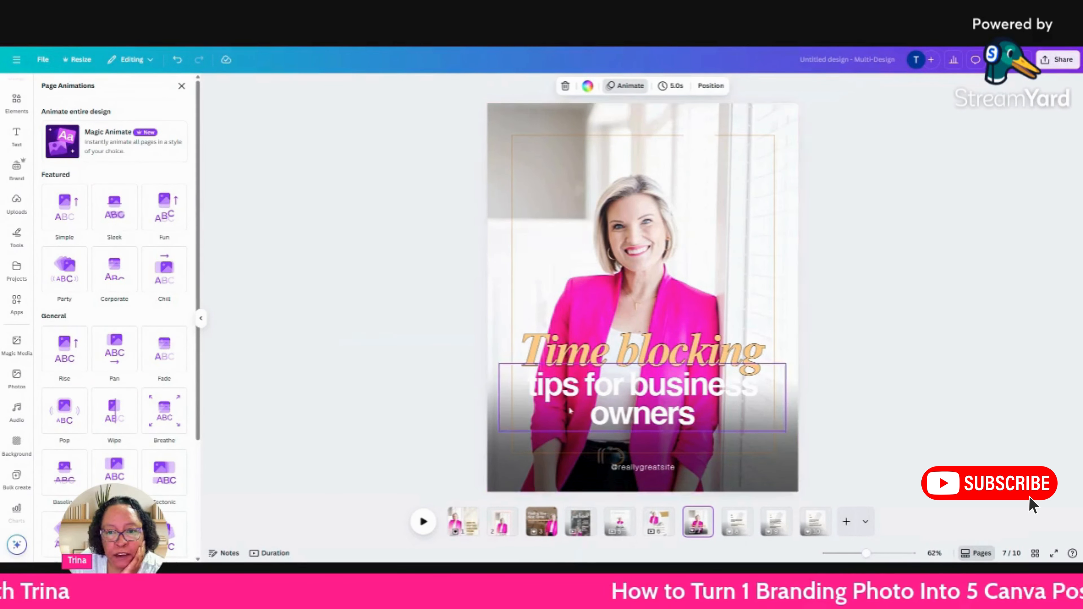
pyautogui.click(58, 278)
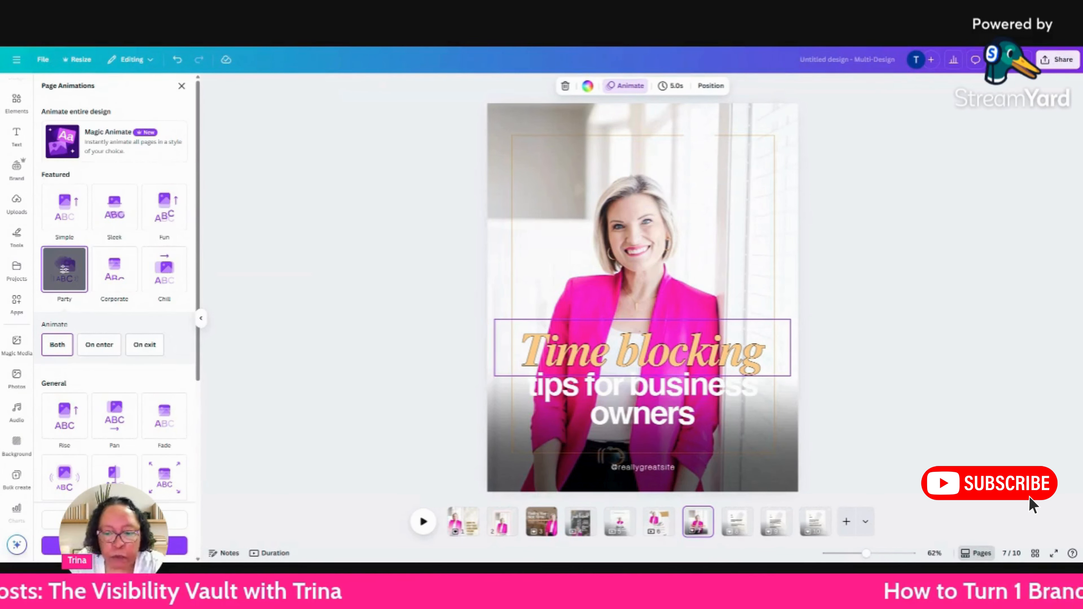
# Review the carousel's tip pages 8 to 10, then return to the cover on page 7 and leave the animation options.
pyautogui.click(745, 517)
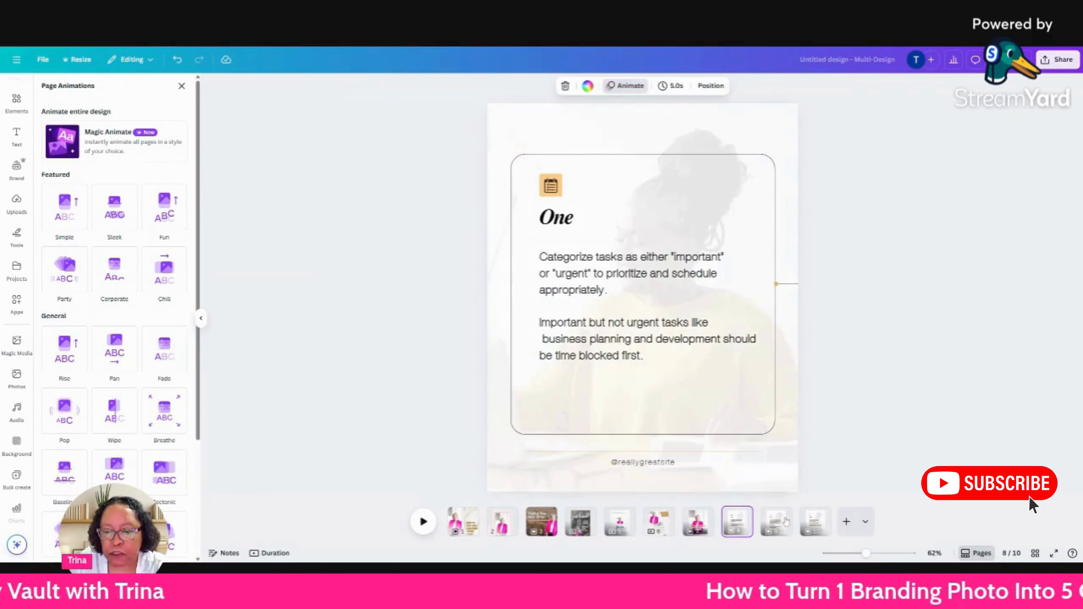
pyautogui.click(788, 523)
pyautogui.click(820, 524)
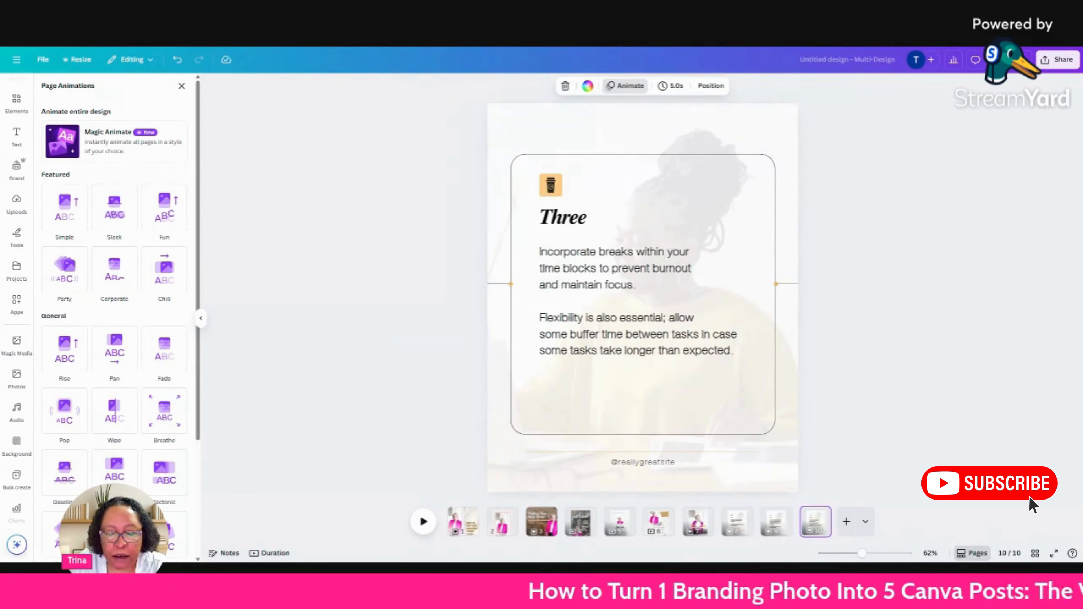
pyautogui.click(699, 524)
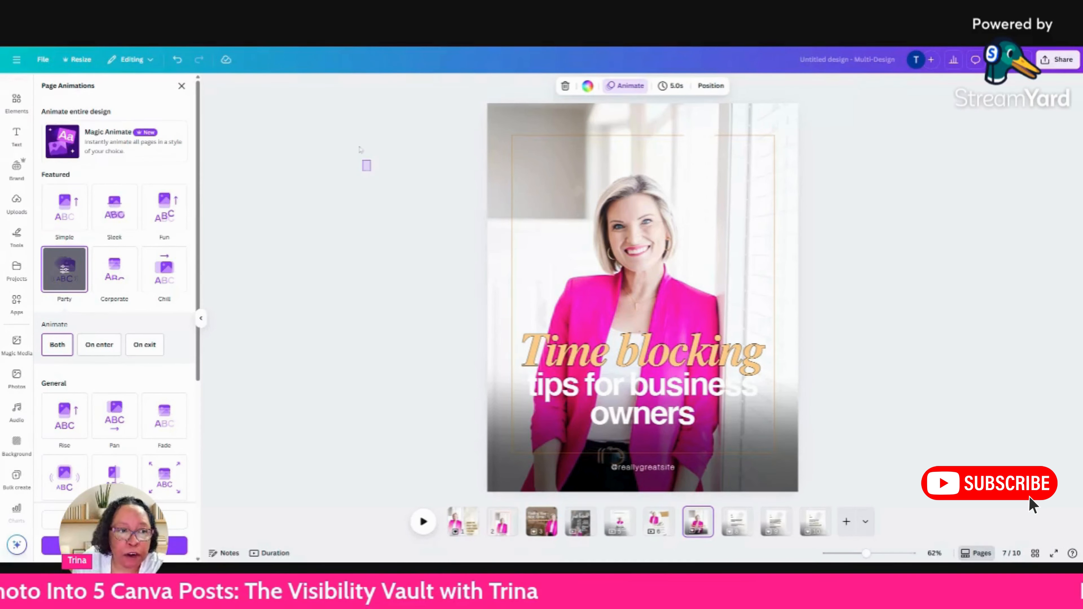
pyautogui.click(363, 163)
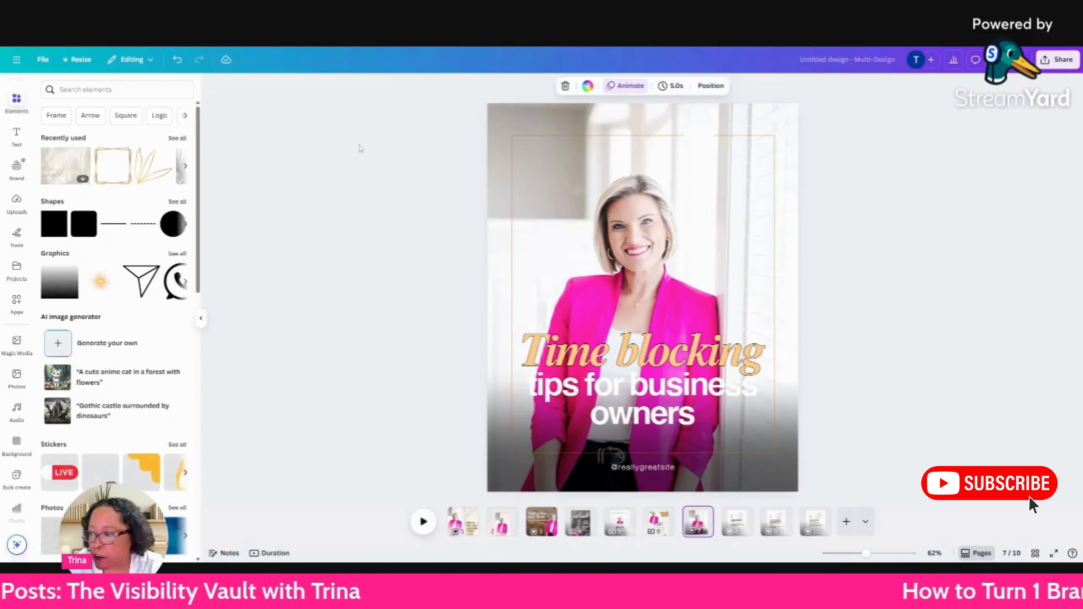